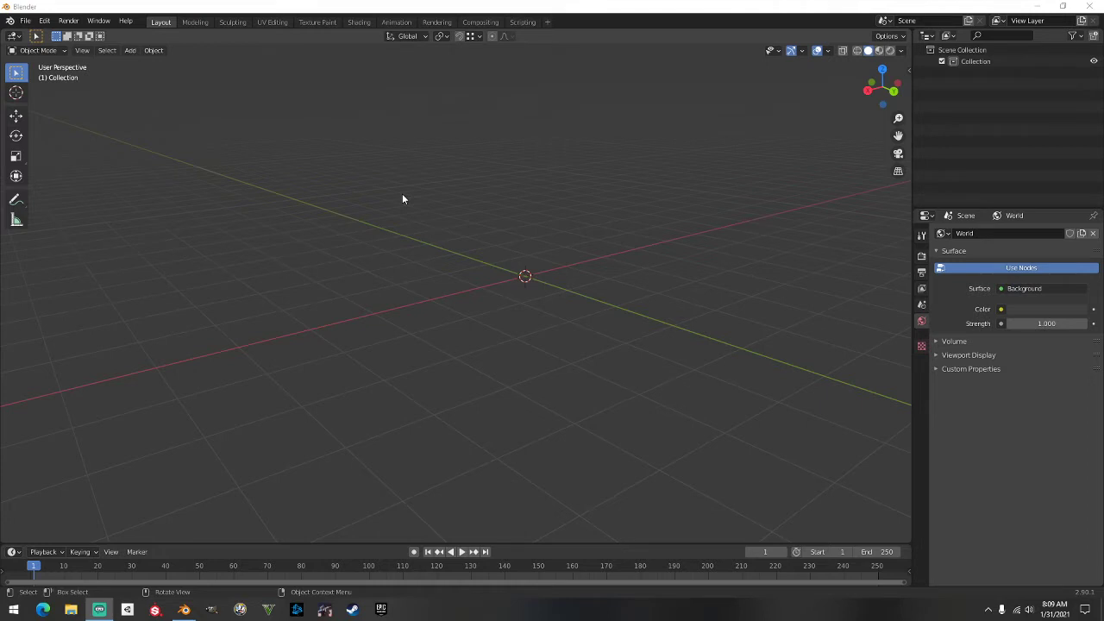
# - Add a cube mesh to the empty scene
pyautogui.moveTo(578, 218); pyautogui.dragTo(530, 263, button='middle')
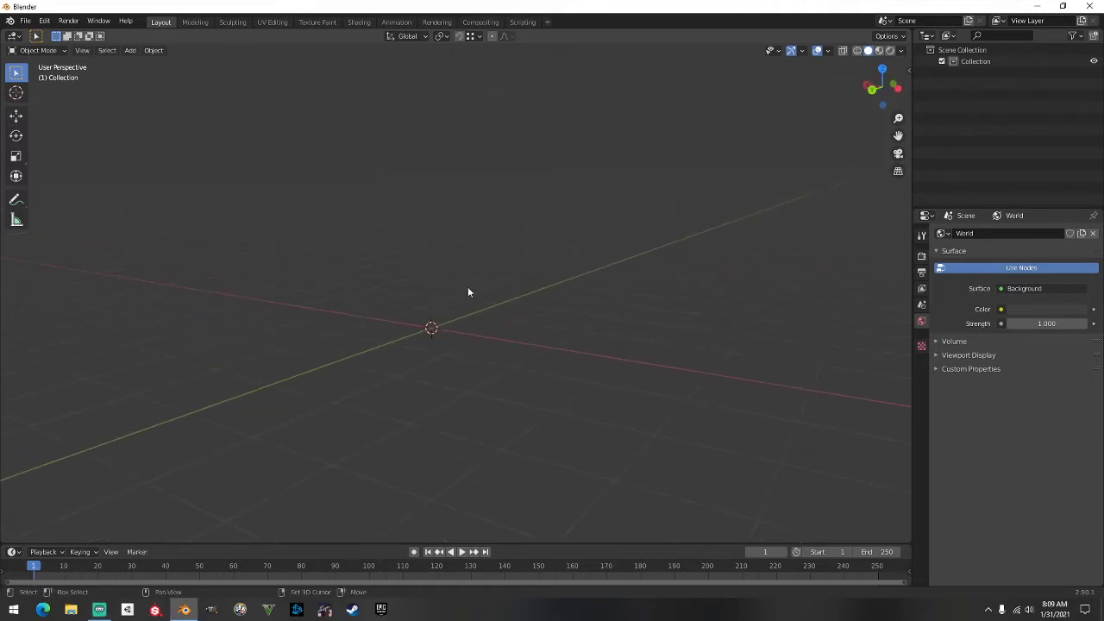
pyautogui.hotkey('shift', 'a')
pyautogui.moveTo(435, 322)
pyautogui.click(500, 326)
# - Drop the cube's top edge 2 units down Z, then lower it further into a low sloped wedge
pyautogui.press('Tab')
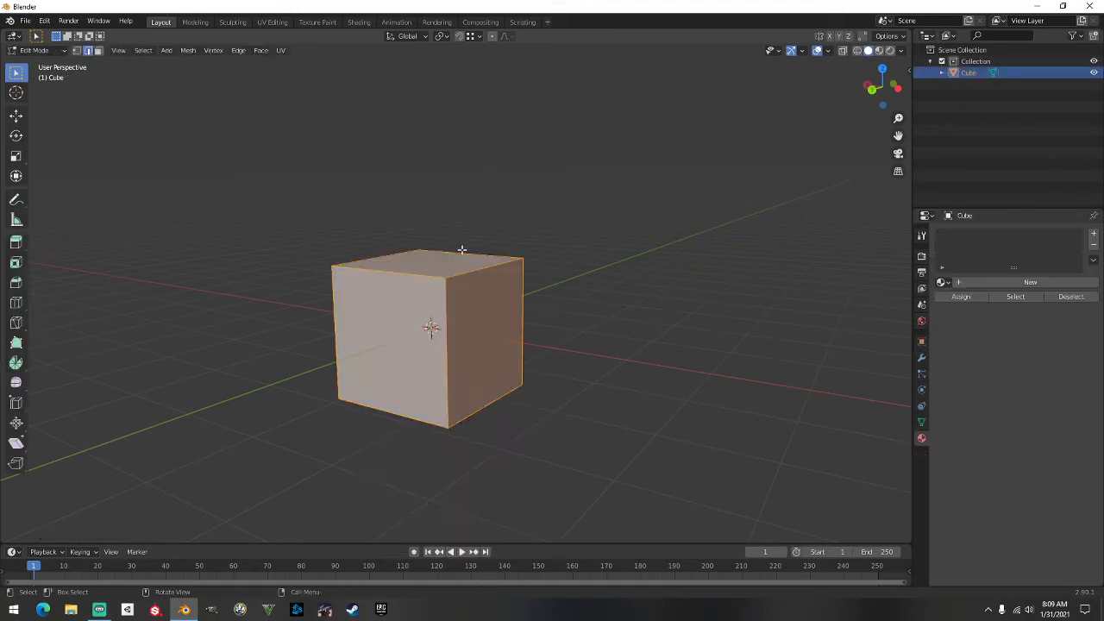
pyautogui.moveTo(461, 250); pyautogui.dragTo(457, 276, button='middle')
pyautogui.hotkey('alt', 'a')
pyautogui.write('gz-2')
pyautogui.press('Return')
pyautogui.press('g')
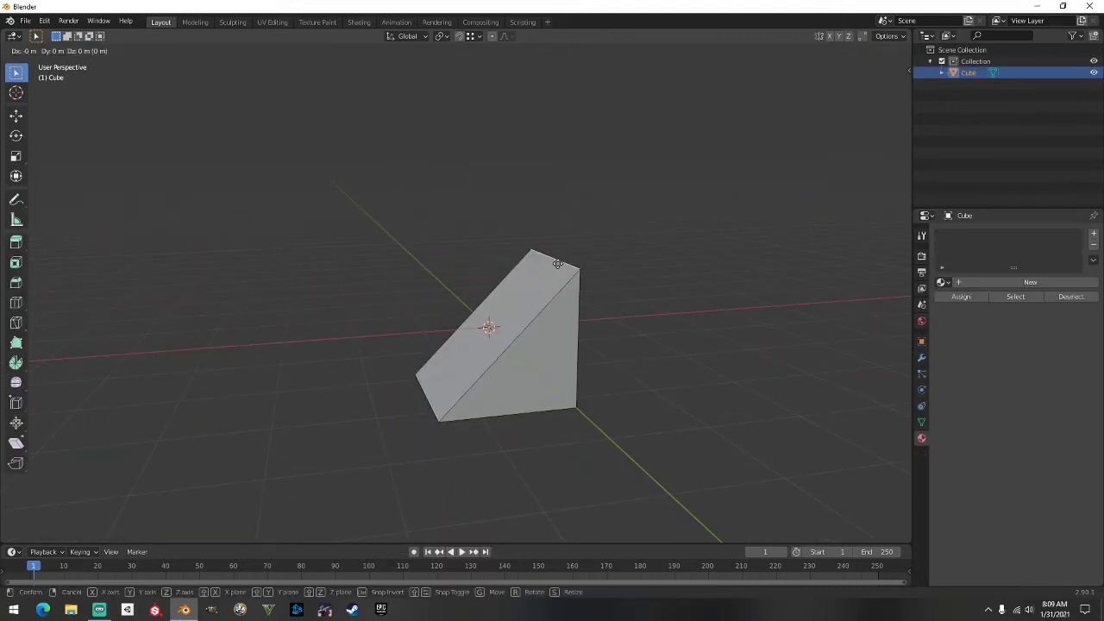
pyautogui.press('z')
pyautogui.click(567, 349)
pyautogui.moveTo(569, 310); pyautogui.dragTo(596, 354, button='middle')
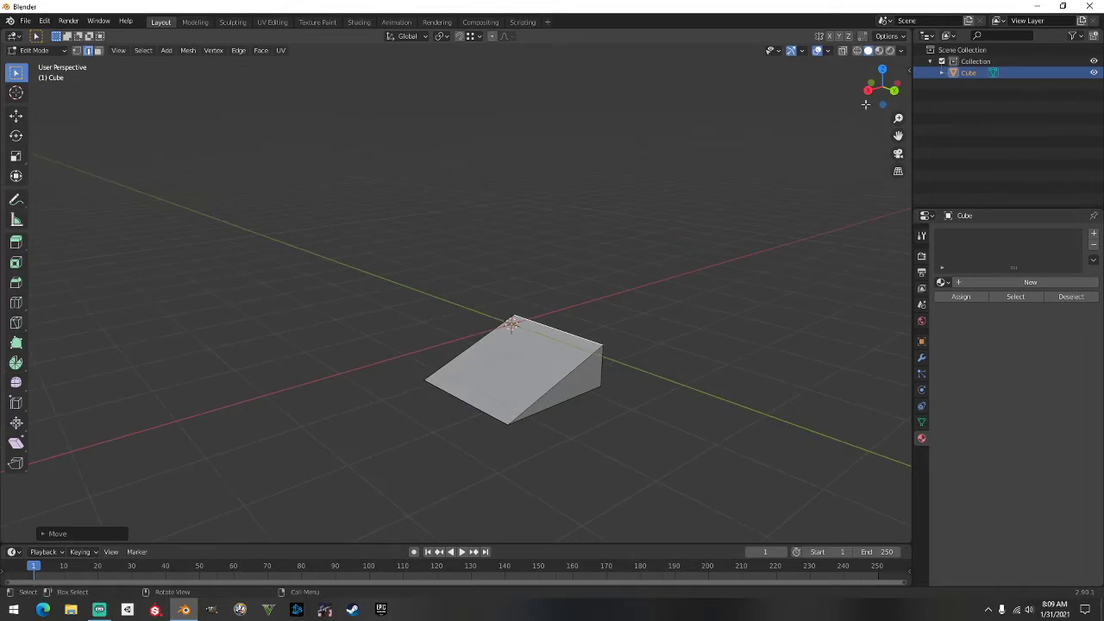
# - Enable Backface Culling in the viewport shading options and orbit around the wedge
pyautogui.click(902, 50)
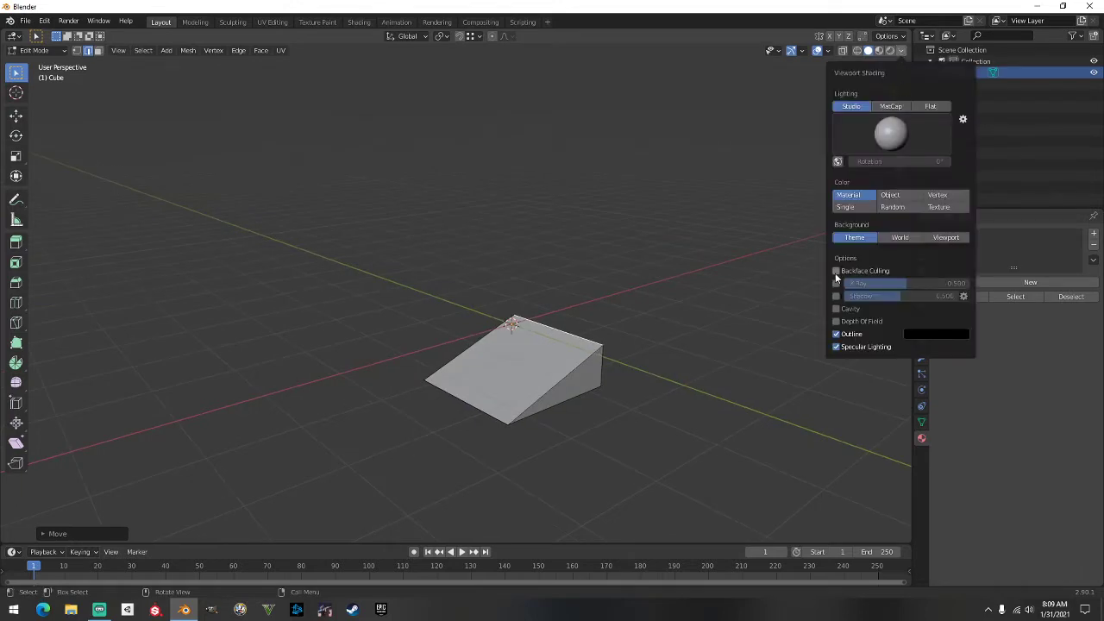
pyautogui.click(836, 271)
pyautogui.moveTo(835, 271)
pyautogui.mouseDown(button='middle')
pyautogui.moveTo(683, 259)
pyautogui.moveTo(492, 264)
pyautogui.moveTo(604, 259)
pyautogui.mouseUp(button='middle')
pyautogui.click(900, 50)
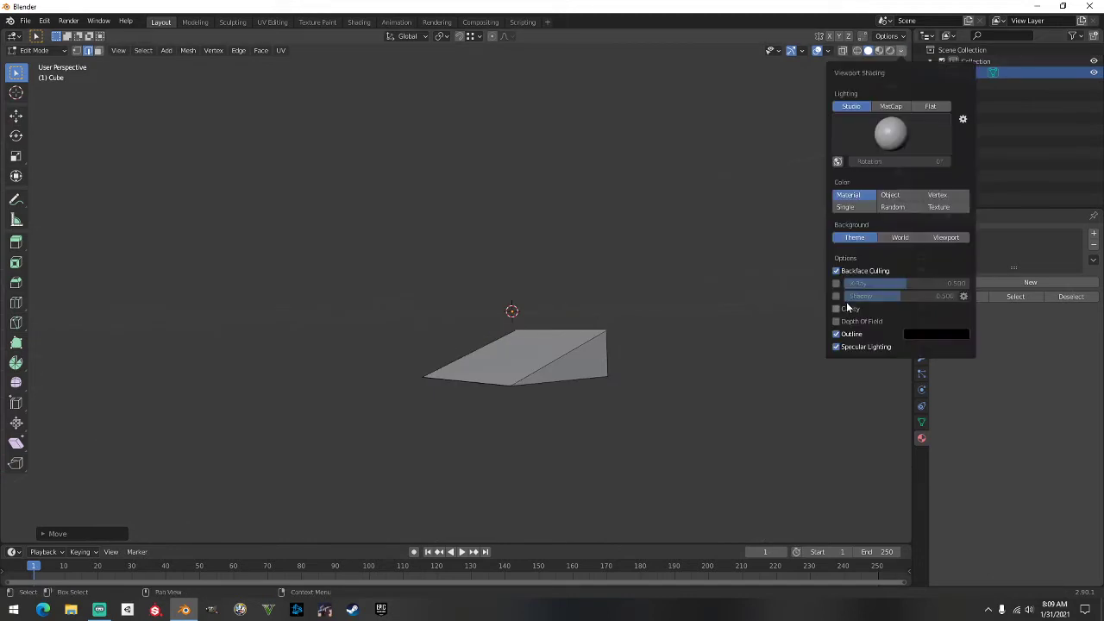
pyautogui.moveTo(695, 250)
pyautogui.mouseDown(button='middle')
pyautogui.moveTo(665, 288)
pyautogui.moveTo(636, 276)
pyautogui.moveTo(594, 318)
pyautogui.moveTo(525, 322)
pyautogui.moveTo(520, 333)
pyautogui.mouseUp(button='middle')
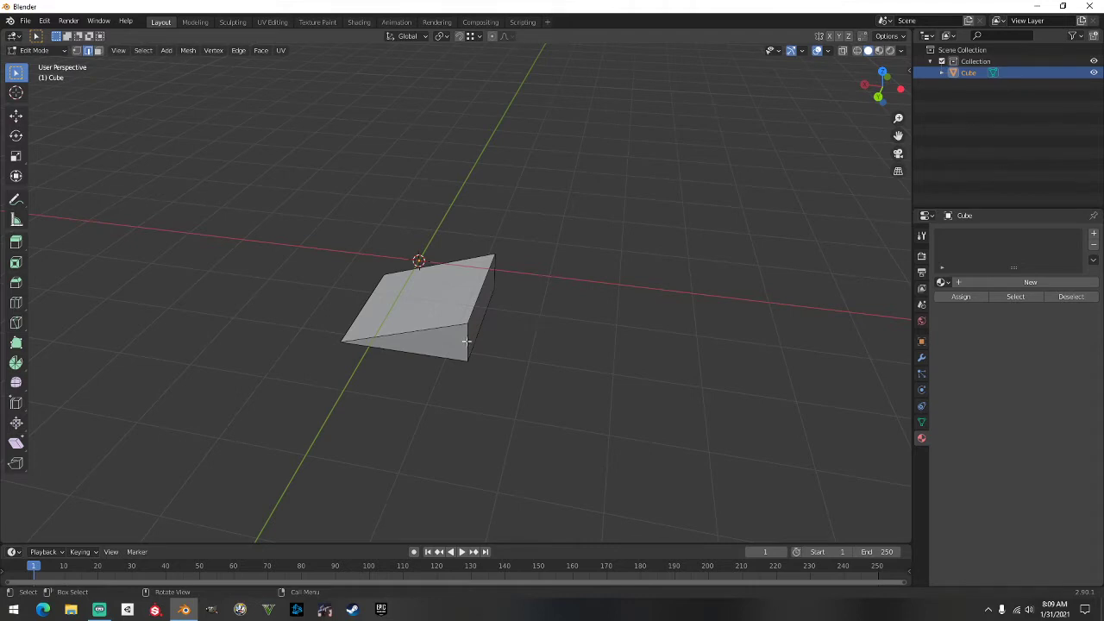
pyautogui.moveTo(500, 347); pyautogui.dragTo(419, 274, button='middle')
# - In Object Mode, create a material named 'ramp' on the wedge, then unlink it from the slot
pyautogui.press('Tab')
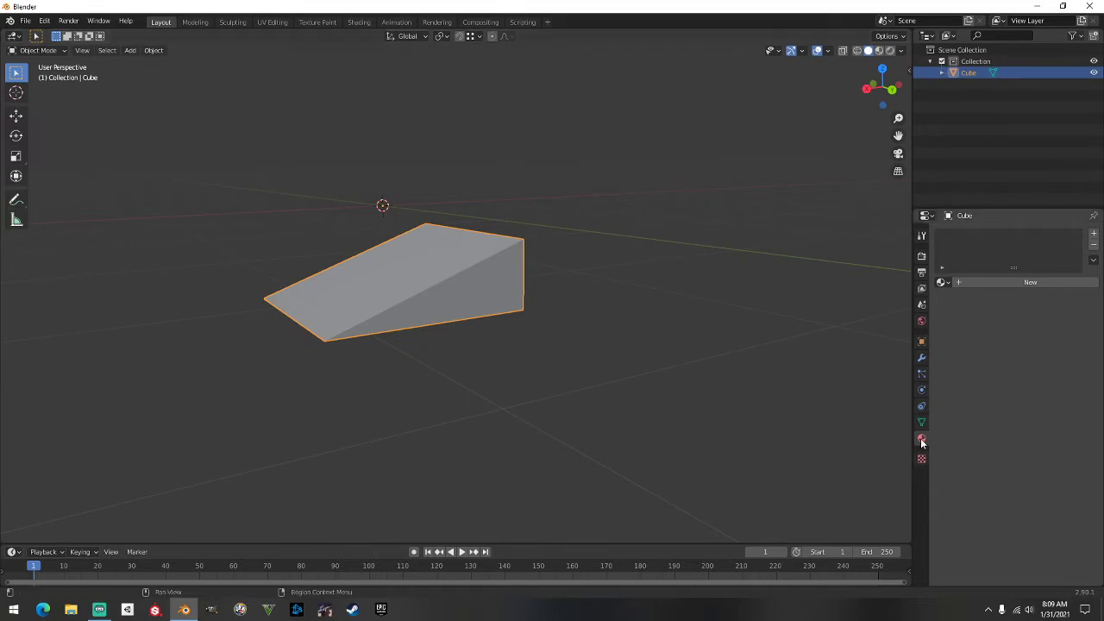
pyautogui.click(1031, 283)
pyautogui.doubleClick(1015, 282)
pyautogui.write('ramp')
pyautogui.press('Return')
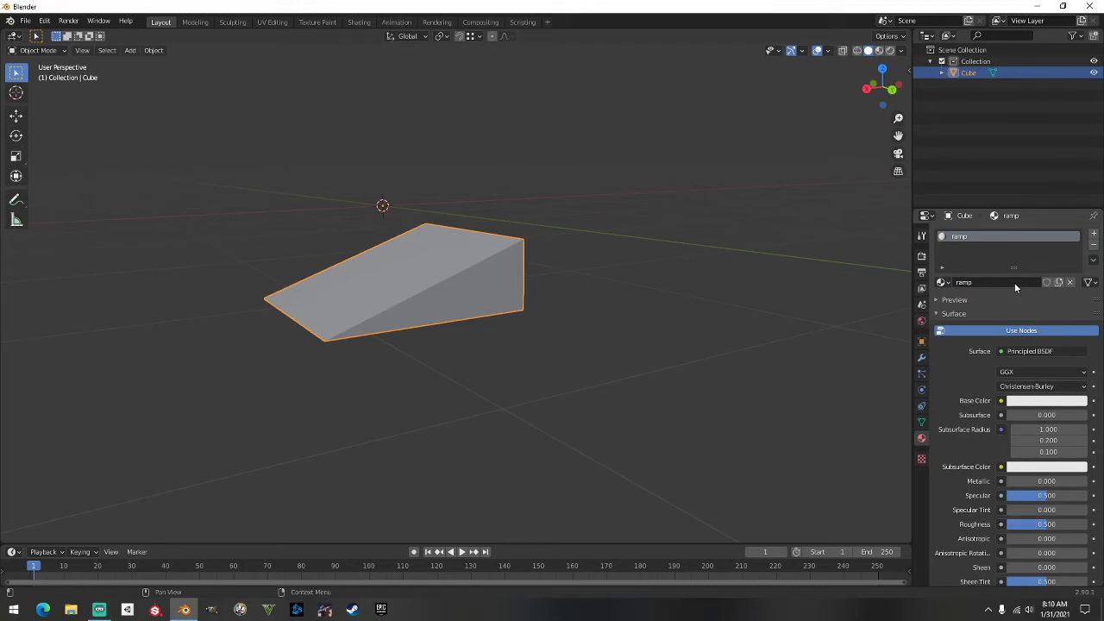
pyautogui.click(1071, 282)
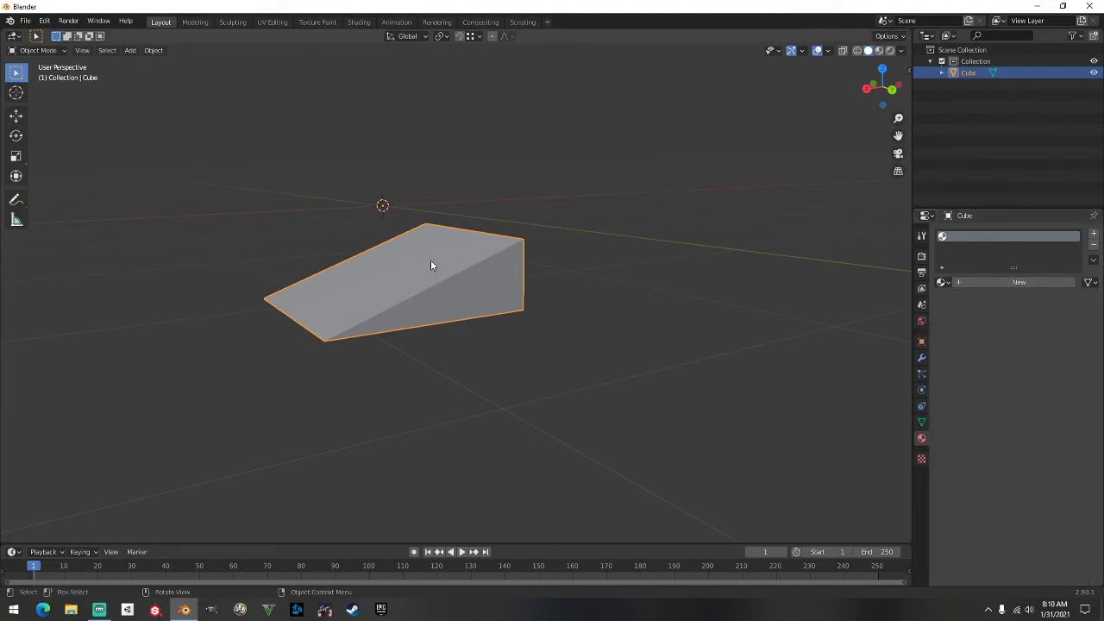
# - In Edit Mode with face select, select the wedge's sloped top face
pyautogui.press('Tab')
pyautogui.moveTo(436, 263); pyautogui.dragTo(503, 303, button='middle')
pyautogui.click(99, 51)
pyautogui.click(486, 303)
pyautogui.moveTo(486, 304); pyautogui.dragTo(621, 340, button='middle')
# - Replace the slot's material with a fresh one named 'Ramp Face' for the top face
pyautogui.click(943, 282)
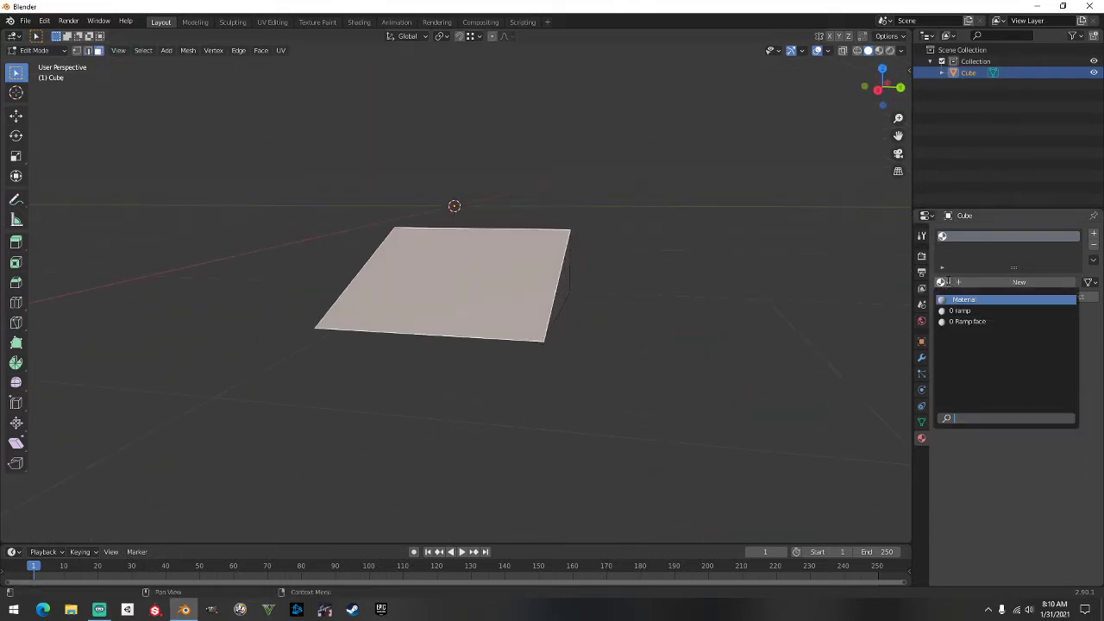
pyautogui.click(968, 322)
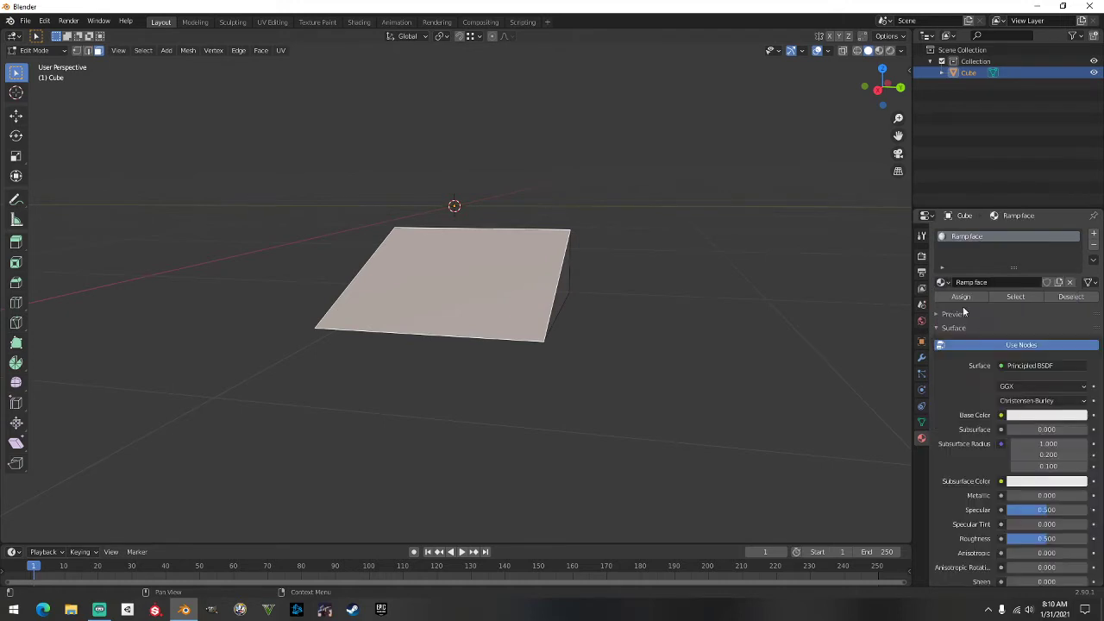
pyautogui.click(1075, 283)
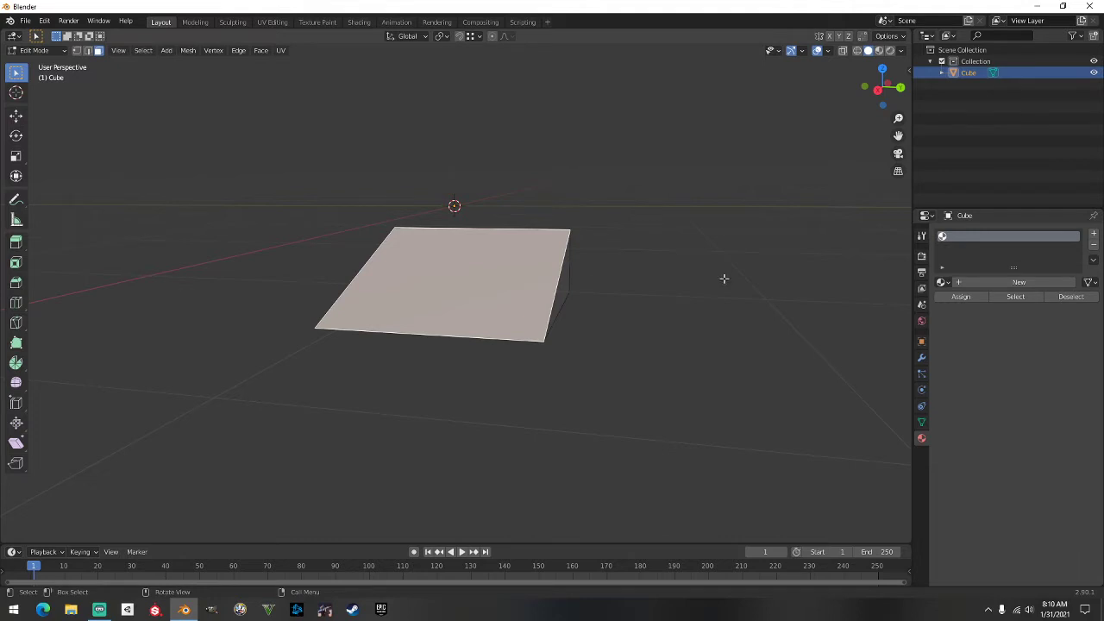
pyautogui.click(1005, 283)
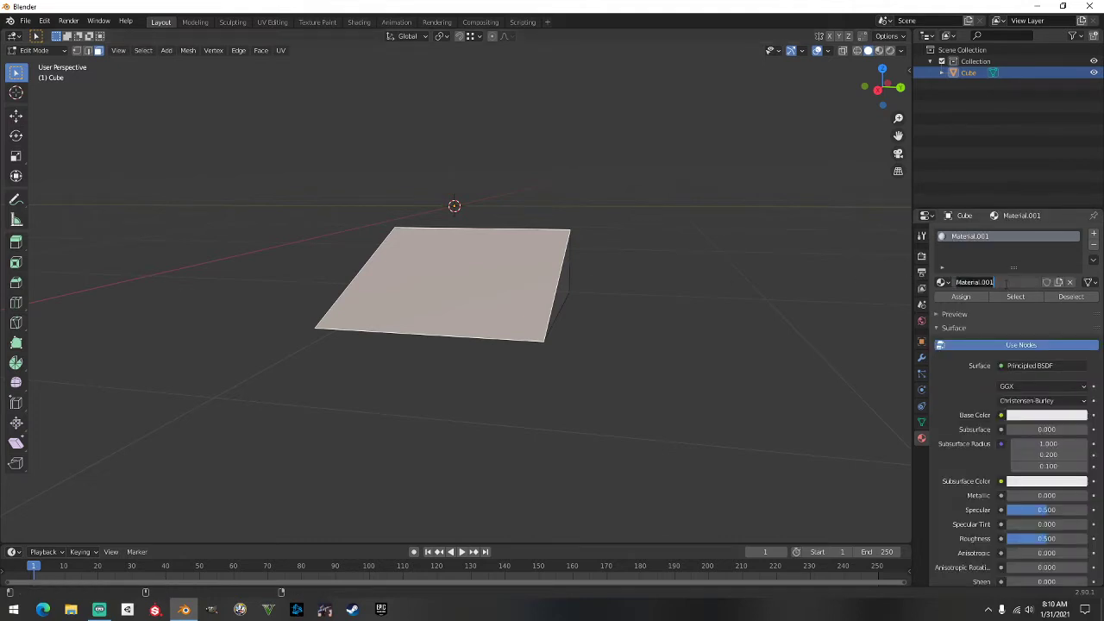
pyautogui.write('Ramp')
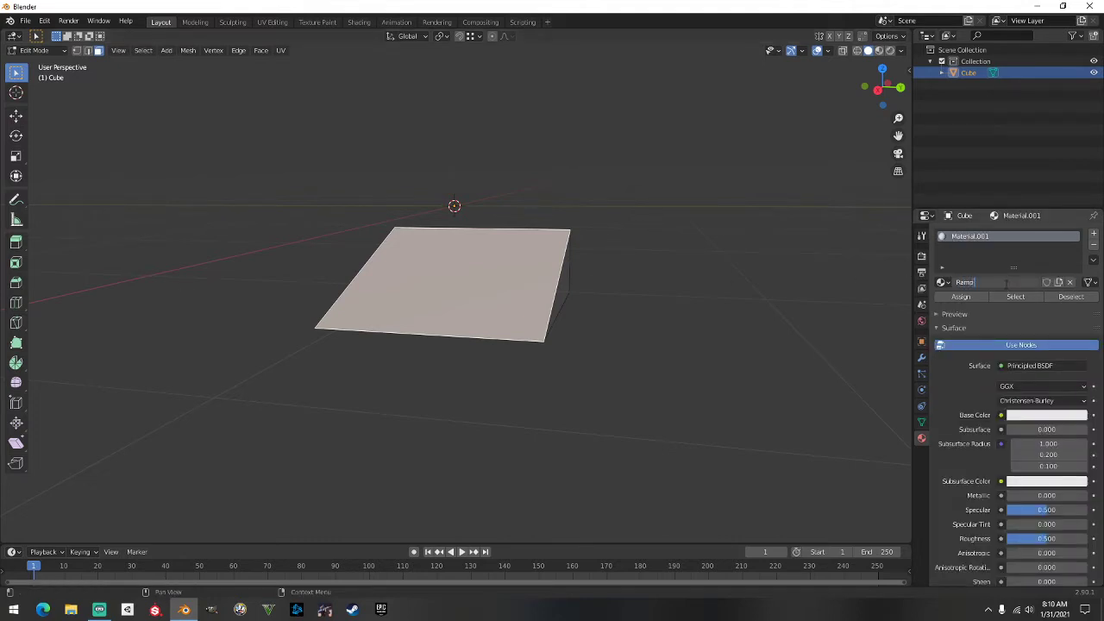
pyautogui.write(' Face')
pyautogui.press('Return')
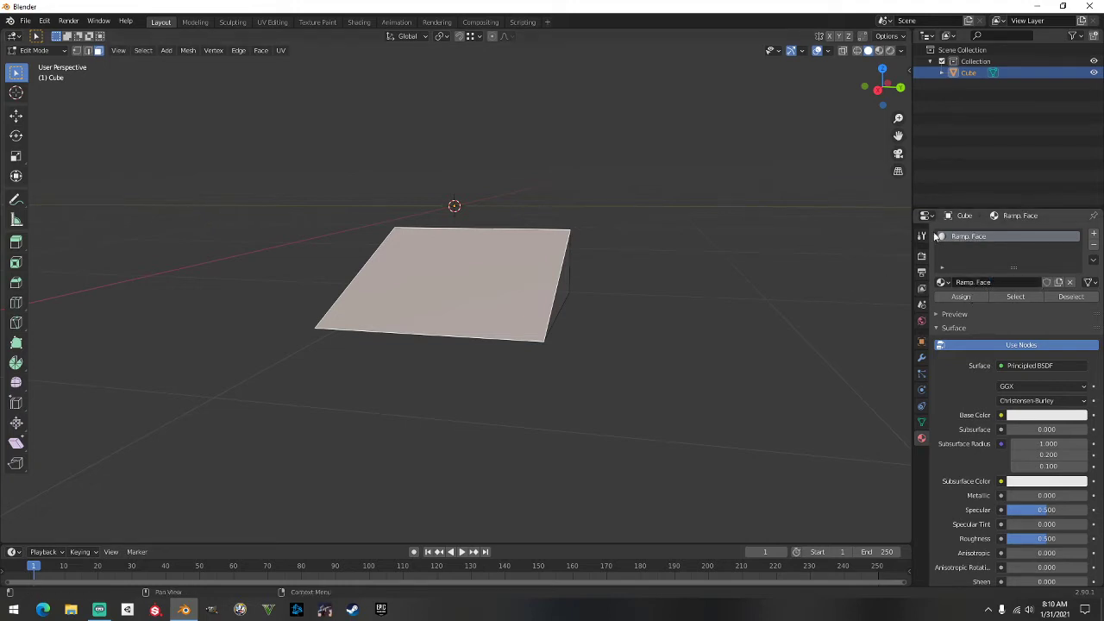
pyautogui.moveTo(466, 219); pyautogui.dragTo(680, 269, button='middle')
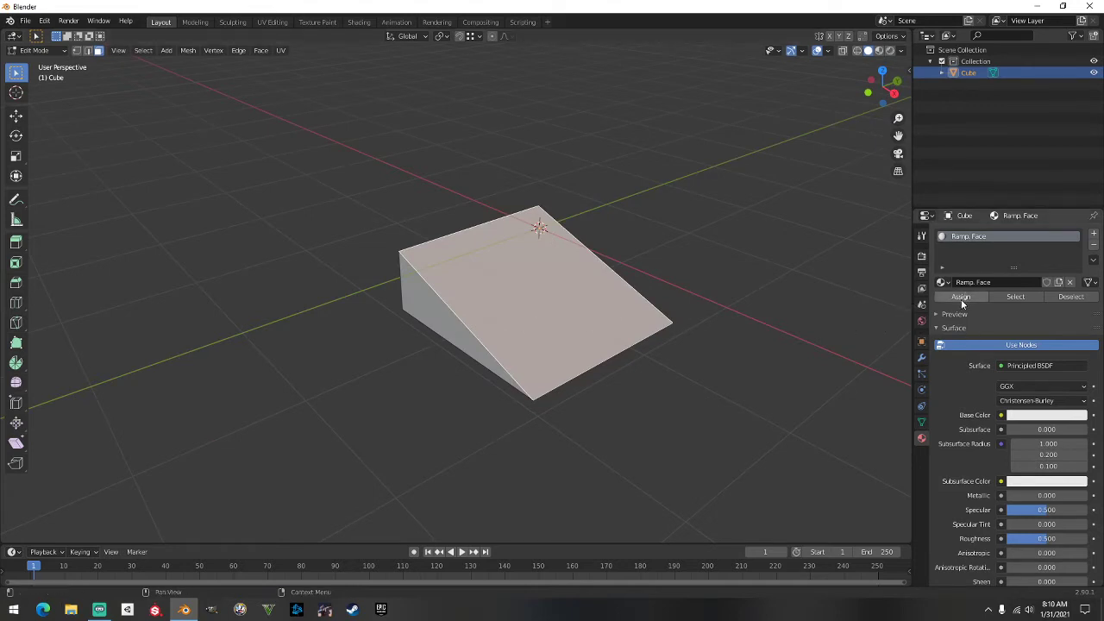
pyautogui.moveTo(771, 293); pyautogui.dragTo(469, 270, button='middle')
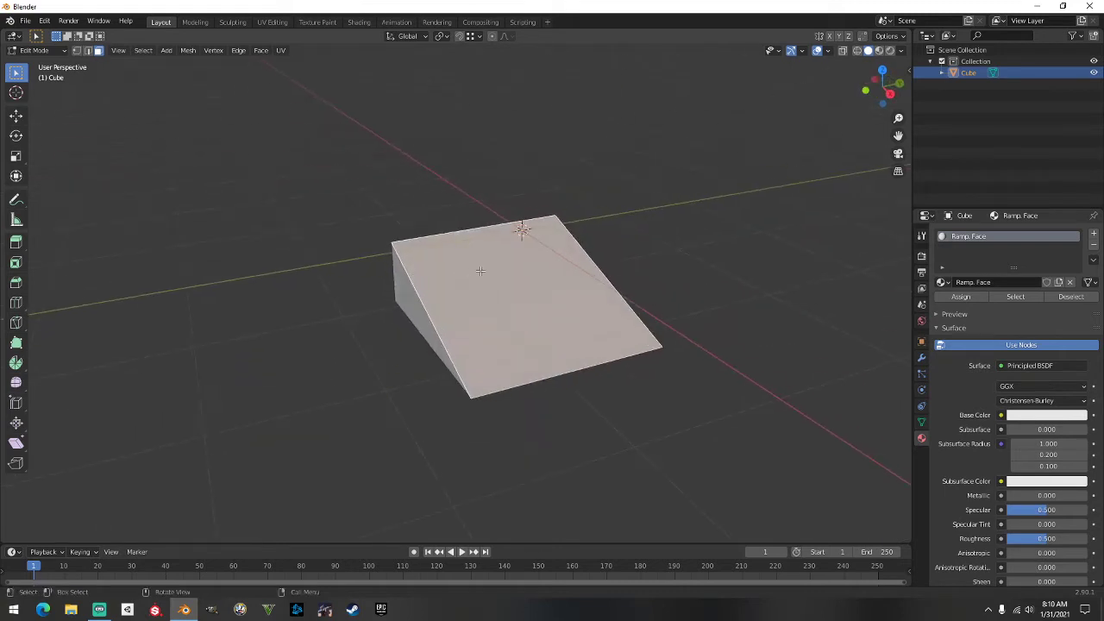
# - Smart UV Project the sloped top face, then select the wedge's front face
pyautogui.rightClick(485, 272)
pyautogui.moveTo(492, 272)
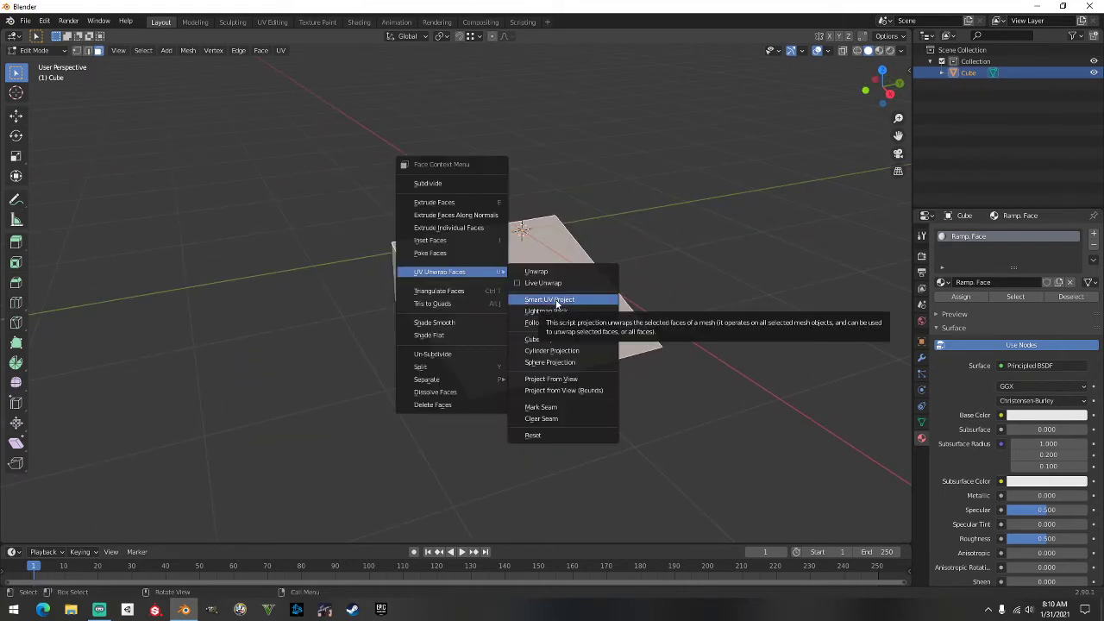
pyautogui.click(594, 301)
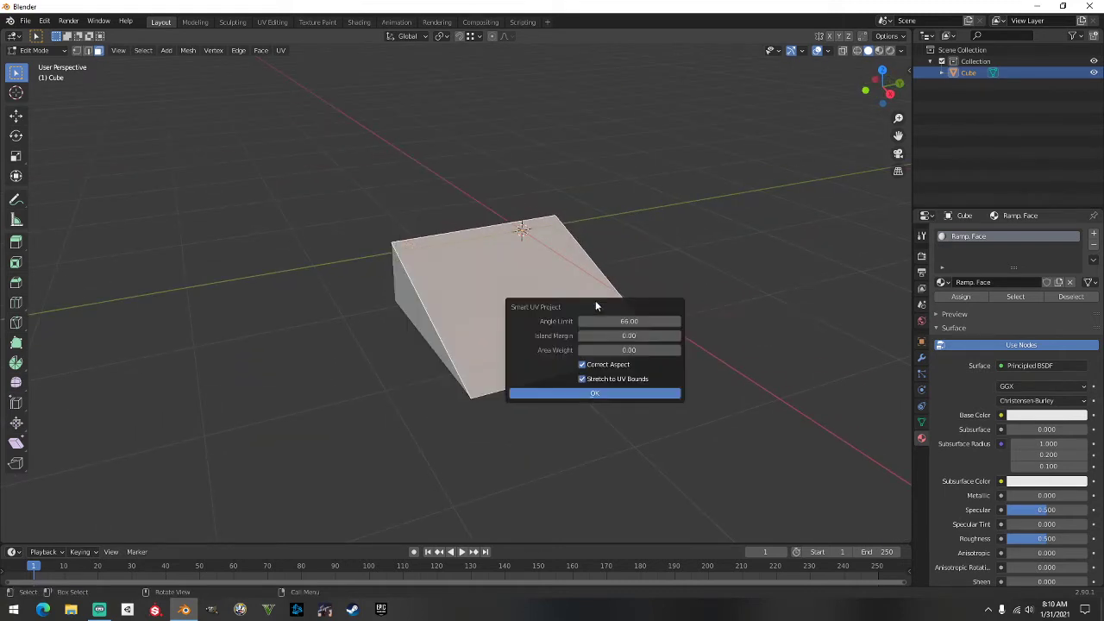
pyautogui.click(625, 395)
pyautogui.moveTo(655, 315); pyautogui.dragTo(495, 297, button='middle')
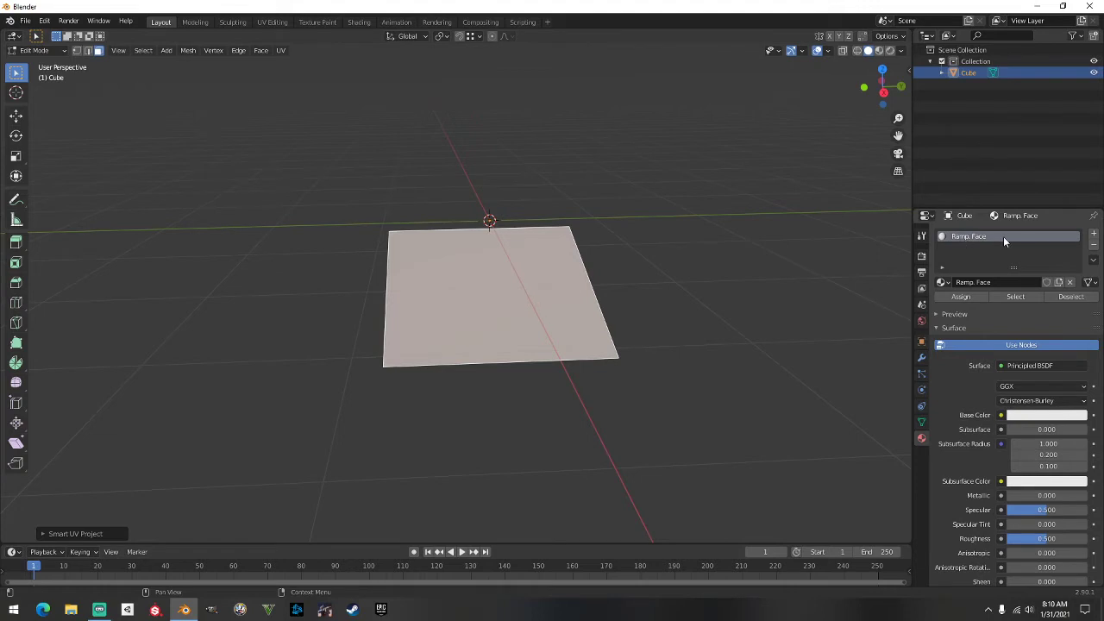
pyautogui.moveTo(683, 266); pyautogui.dragTo(464, 282, button='middle')
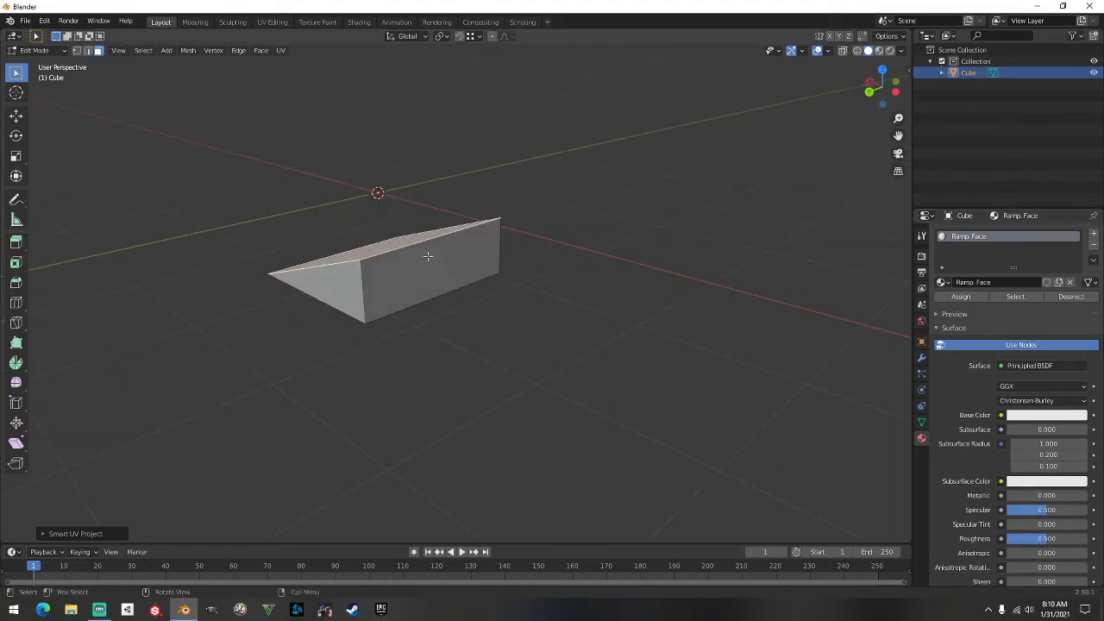
pyautogui.click(421, 271)
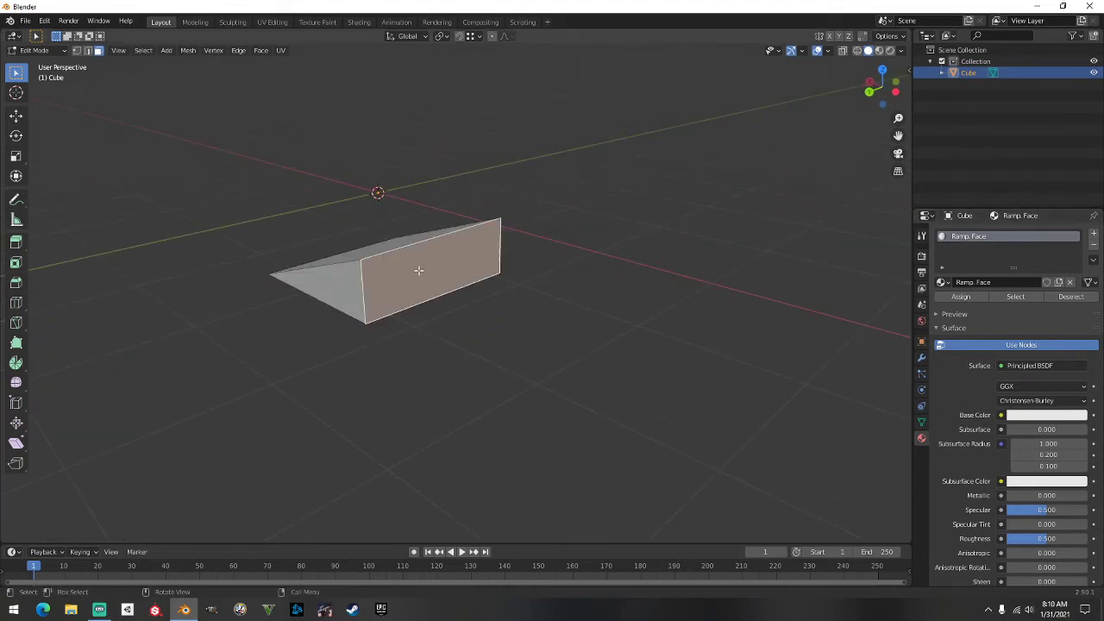
# - Add a second material slot with a new 'front face' material and assign it to the front face
pyautogui.click(1095, 238)
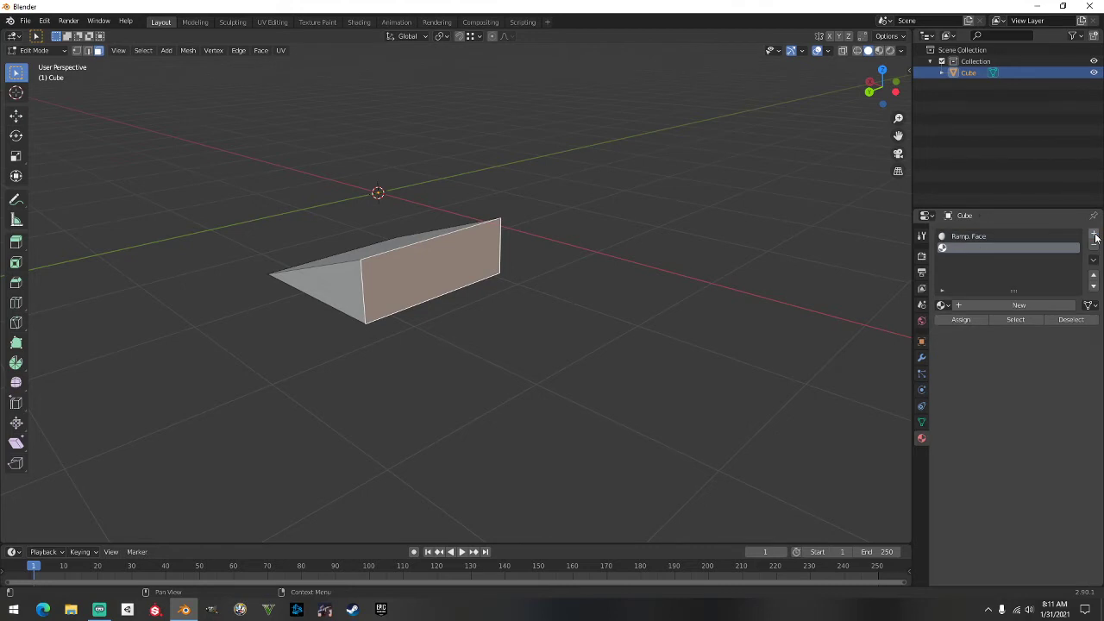
pyautogui.click(1030, 307)
pyautogui.write('front face')
pyautogui.press('Return')
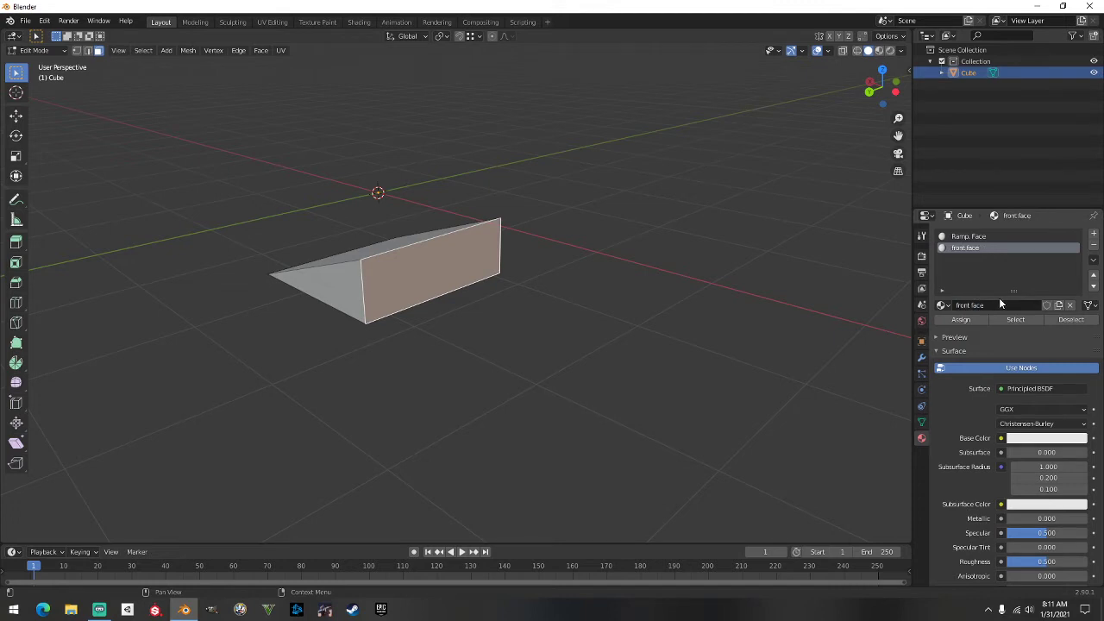
pyautogui.click(970, 321)
# - Select a side face of the wedge, orbiting to reach it
pyautogui.moveTo(610, 308); pyautogui.dragTo(513, 301, button='middle')
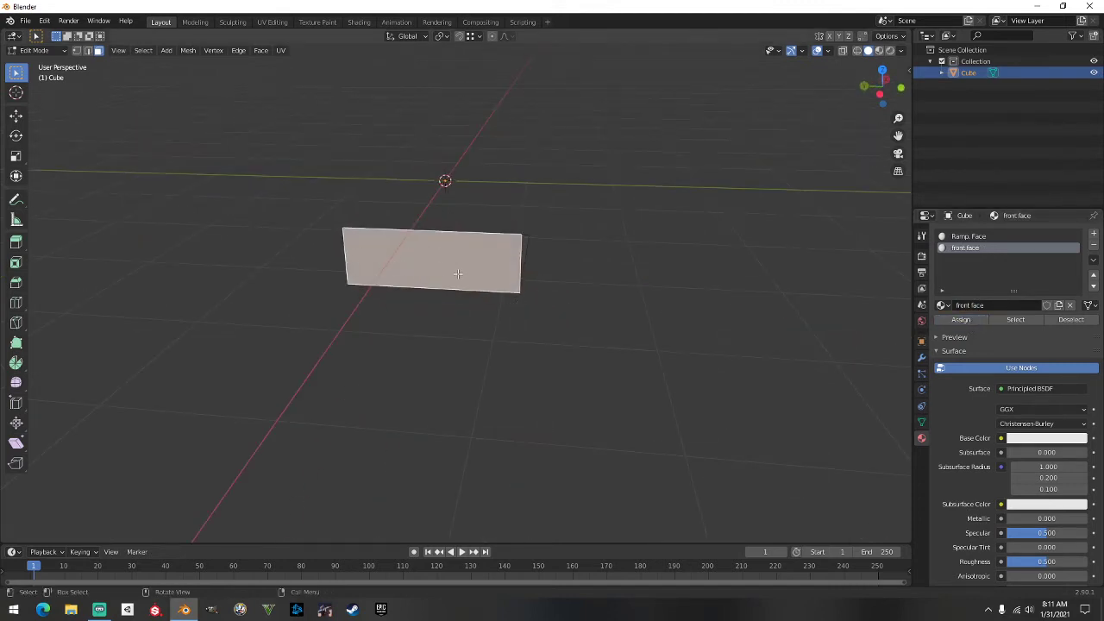
pyautogui.moveTo(580, 235); pyautogui.dragTo(454, 242, button='middle')
pyautogui.moveTo(624, 199); pyautogui.dragTo(699, 218, button='middle')
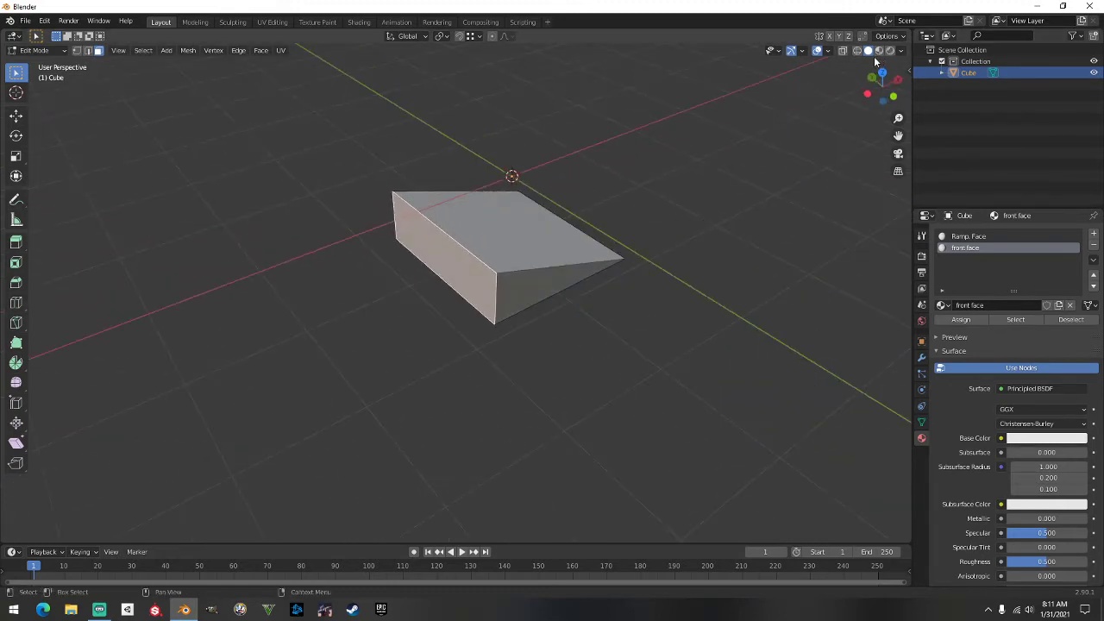
pyautogui.click(509, 293)
pyautogui.moveTo(509, 292); pyautogui.dragTo(371, 293, button='middle')
pyautogui.moveTo(596, 254); pyautogui.dragTo(368, 266, button='middle')
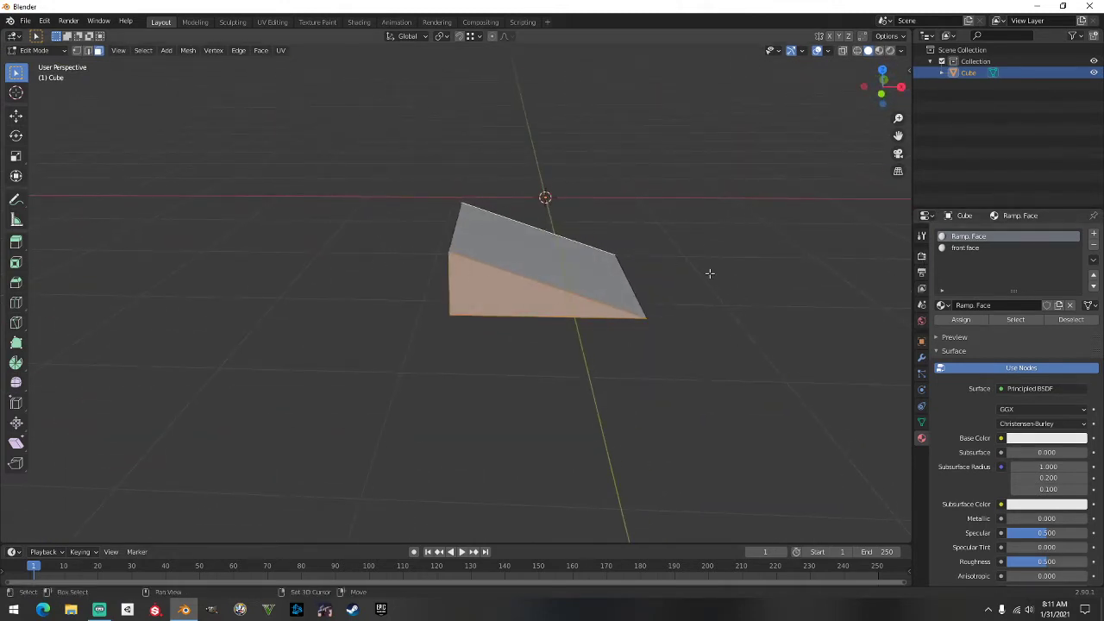
# - Add a third slot with a new 'side walls' material and assign it to the selected side faces
pyautogui.click(1093, 235)
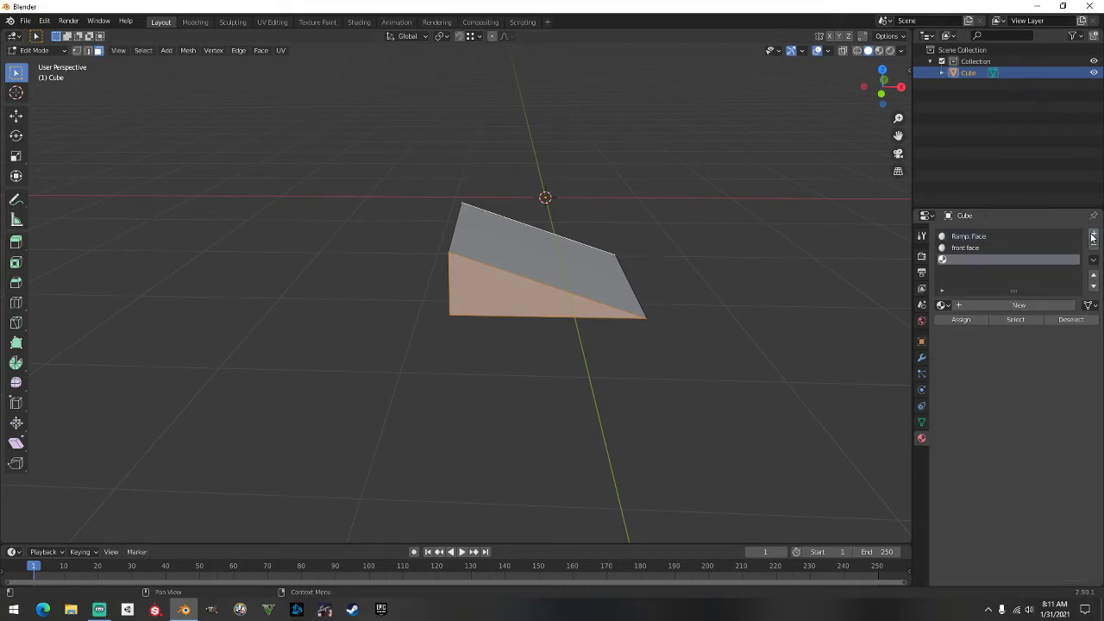
pyautogui.click(1000, 303)
pyautogui.doubleClick(1001, 303)
pyautogui.write('solid')
pyautogui.press('BackSpace')
pyautogui.press('BackSpace')
pyautogui.press('BackSpace')
pyautogui.press('BackSpace')
pyautogui.press('BackSpace')
pyautogui.write('side walls')
pyautogui.press('Return')
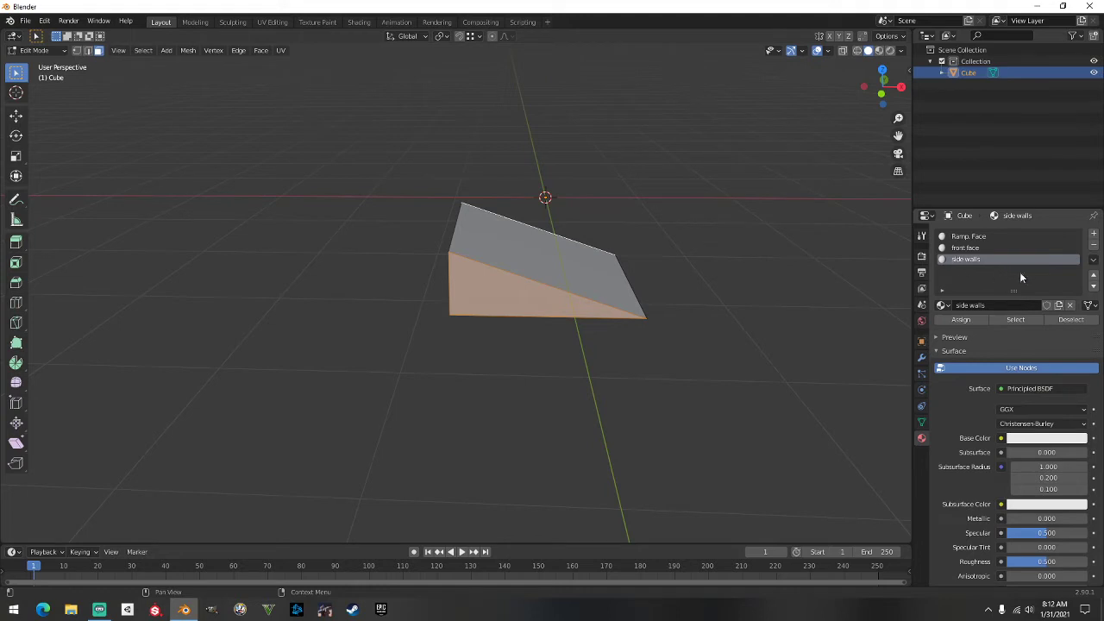
pyautogui.moveTo(443, 250); pyautogui.dragTo(470, 281, button='middle')
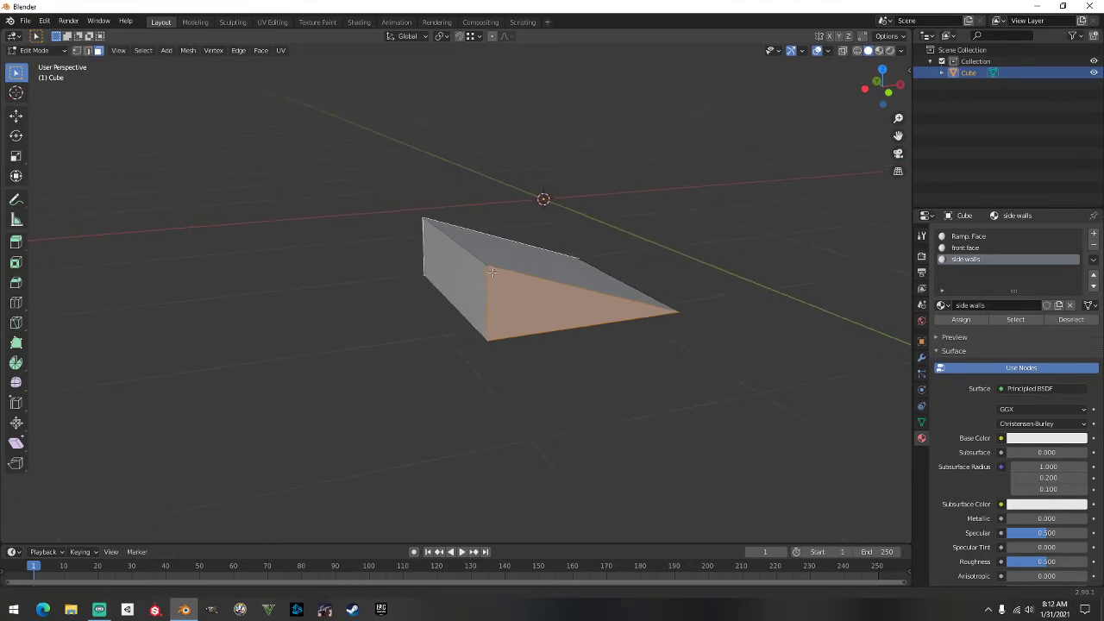
pyautogui.click(971, 319)
pyautogui.press('Tab')
pyautogui.moveTo(722, 302); pyautogui.dragTo(584, 280, button='middle')
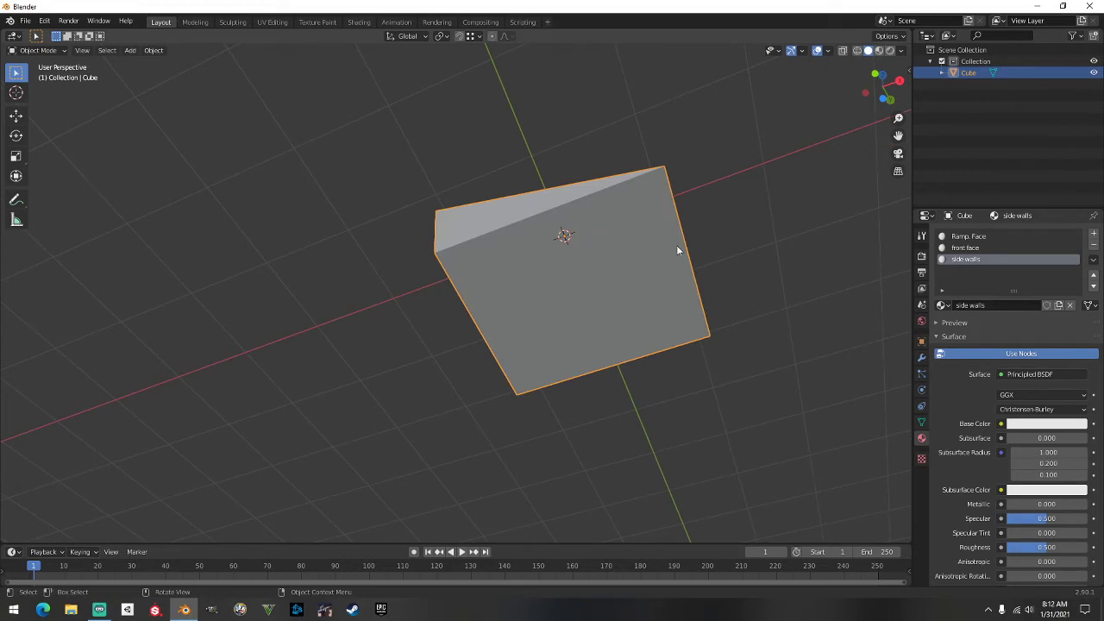
pyautogui.moveTo(680, 247); pyautogui.dragTo(626, 323, button='middle')
pyautogui.hotkey('alt', 'a')
pyautogui.moveTo(555, 257); pyautogui.dragTo(561, 313, button='middle')
pyautogui.click(517, 277)
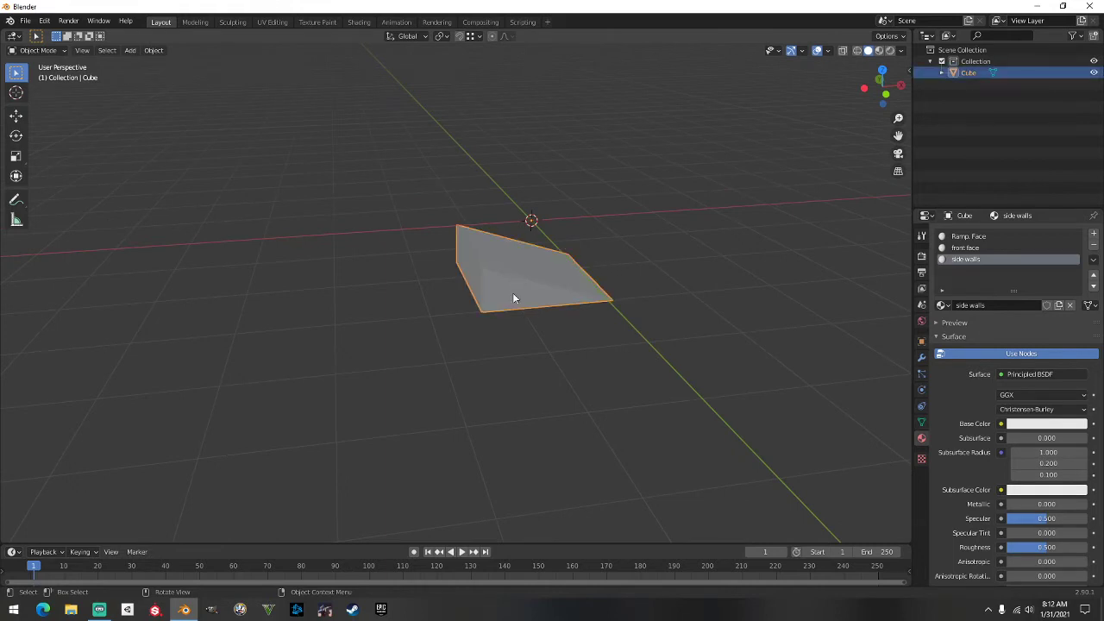
pyautogui.press('Tab')
pyautogui.click(506, 264)
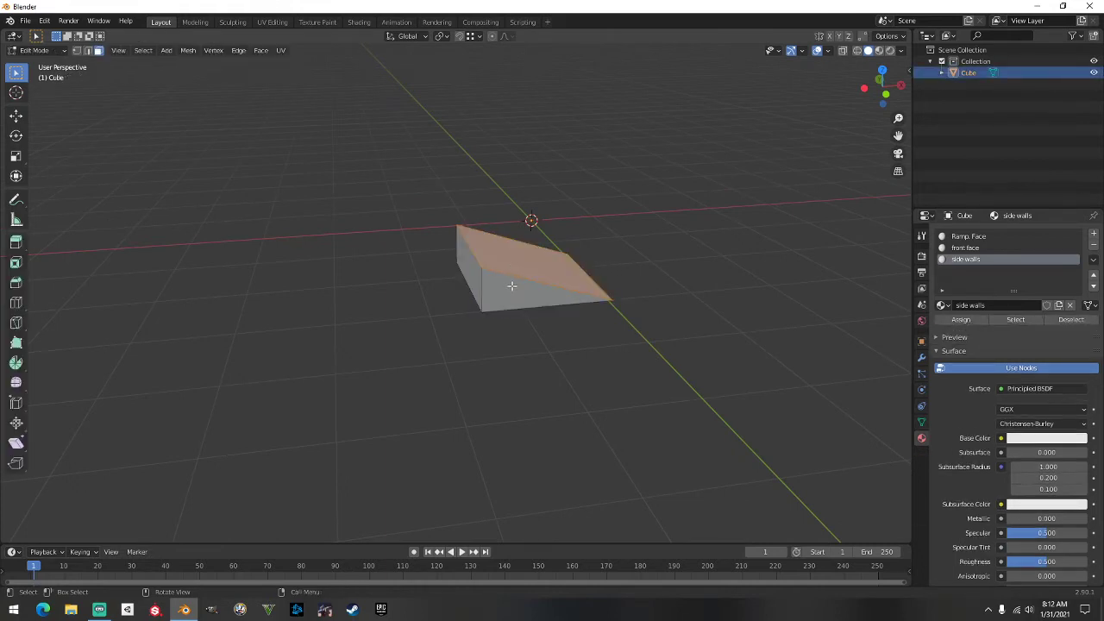
pyautogui.click(511, 286)
pyautogui.click(466, 272)
pyautogui.click(486, 258)
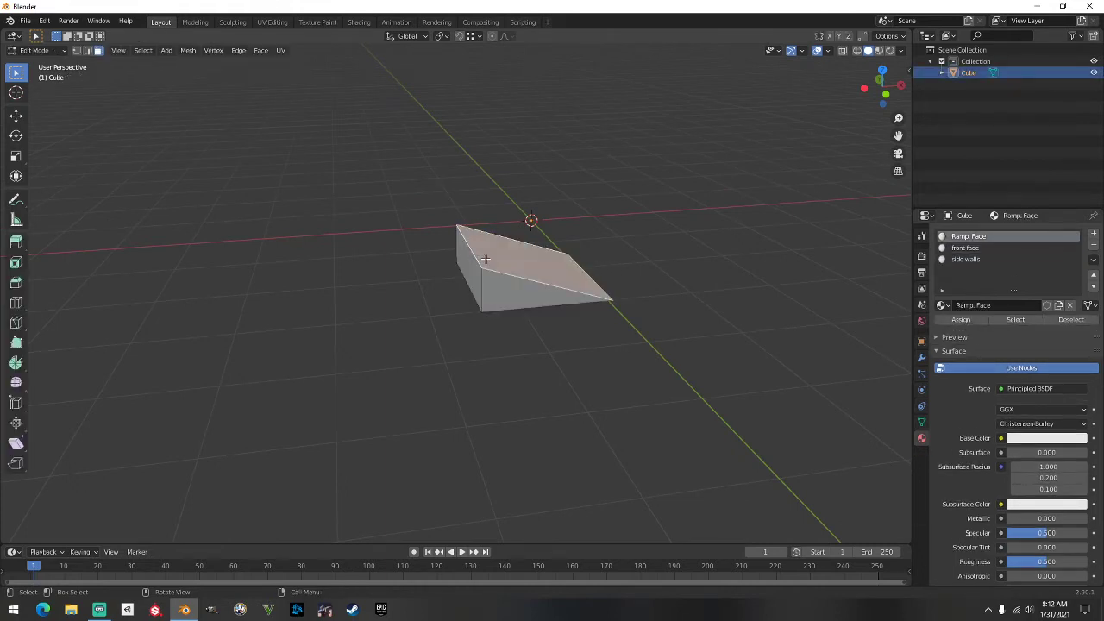
pyautogui.click(465, 266)
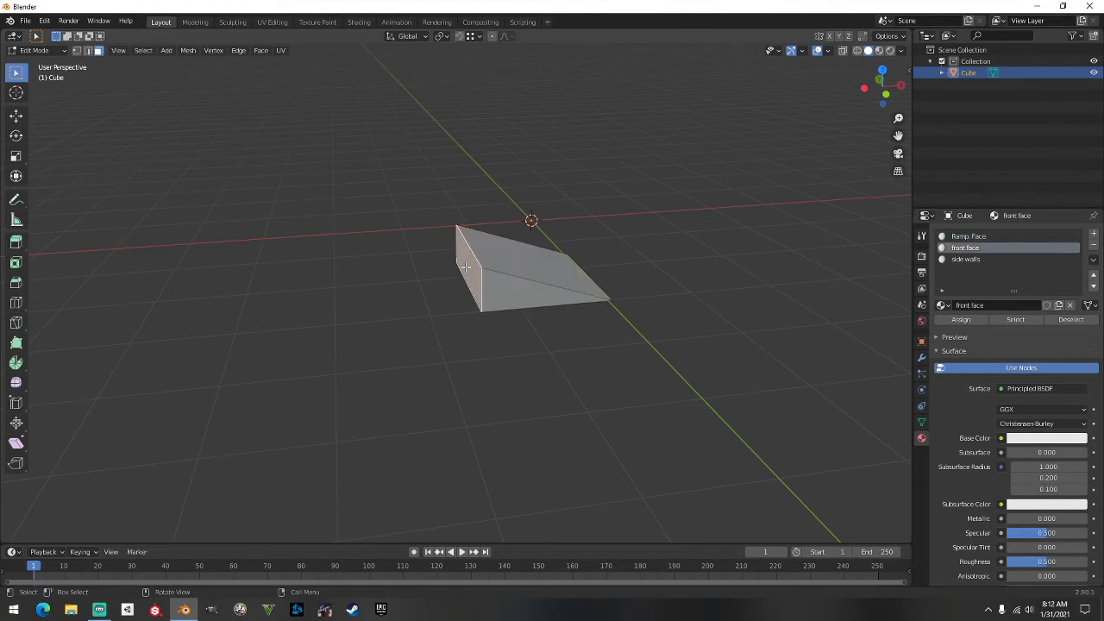
pyautogui.click(511, 296)
pyautogui.moveTo(512, 296); pyautogui.dragTo(770, 202, button='middle')
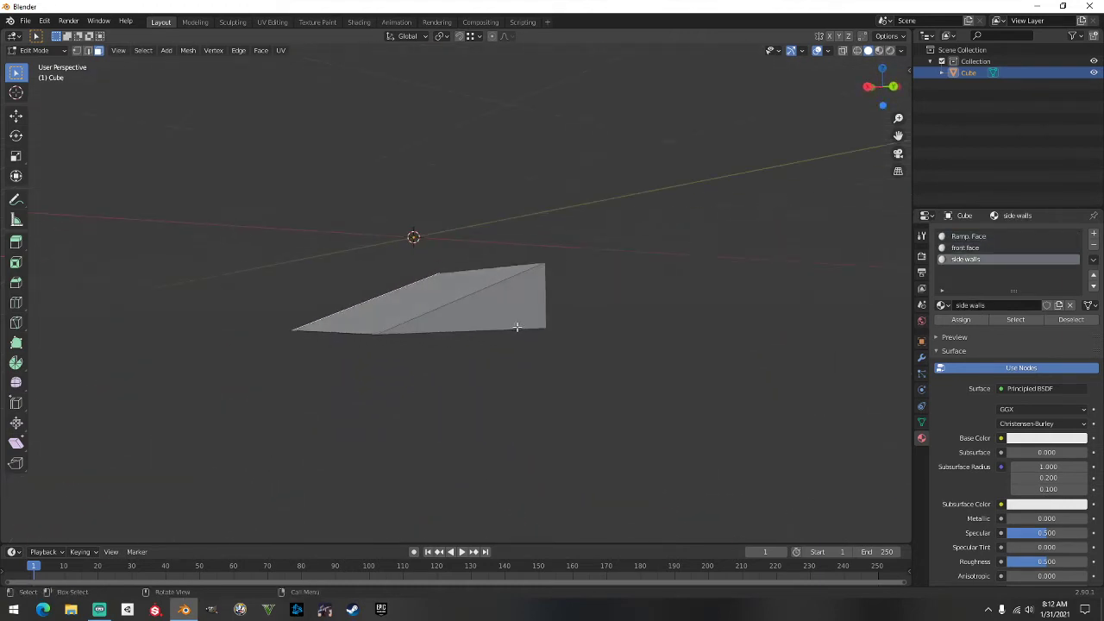
pyautogui.moveTo(641, 305); pyautogui.dragTo(530, 337, button='middle')
pyautogui.press('Tab')
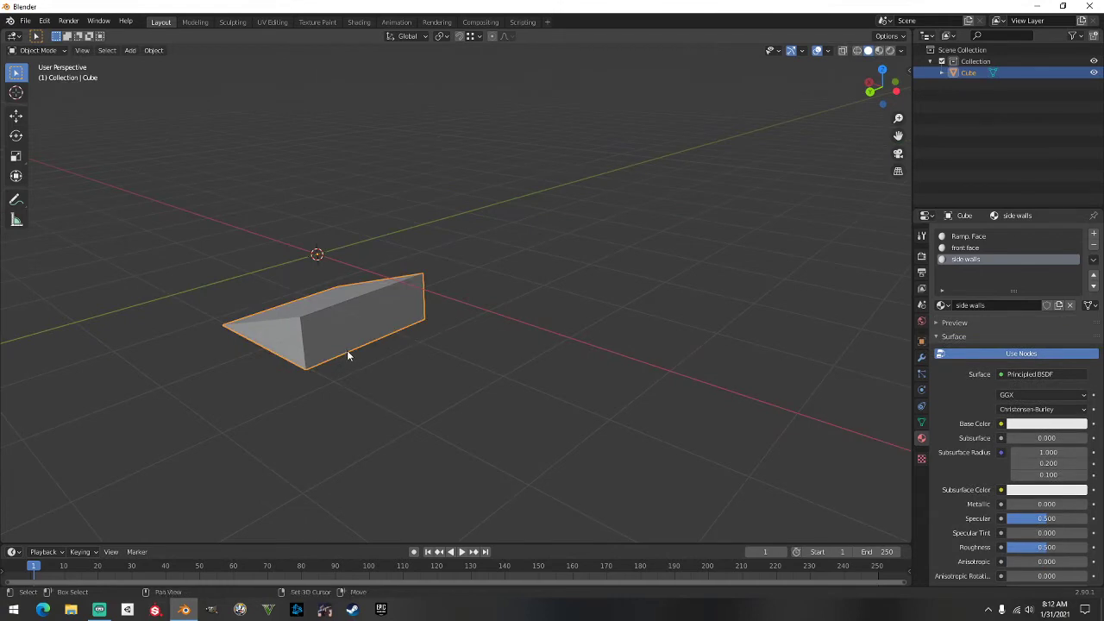
pyautogui.keyDown('shift'); pyautogui.moveTo(348, 354); pyautogui.dragTo(515, 319, button='middle'); pyautogui.keyUp('shift')
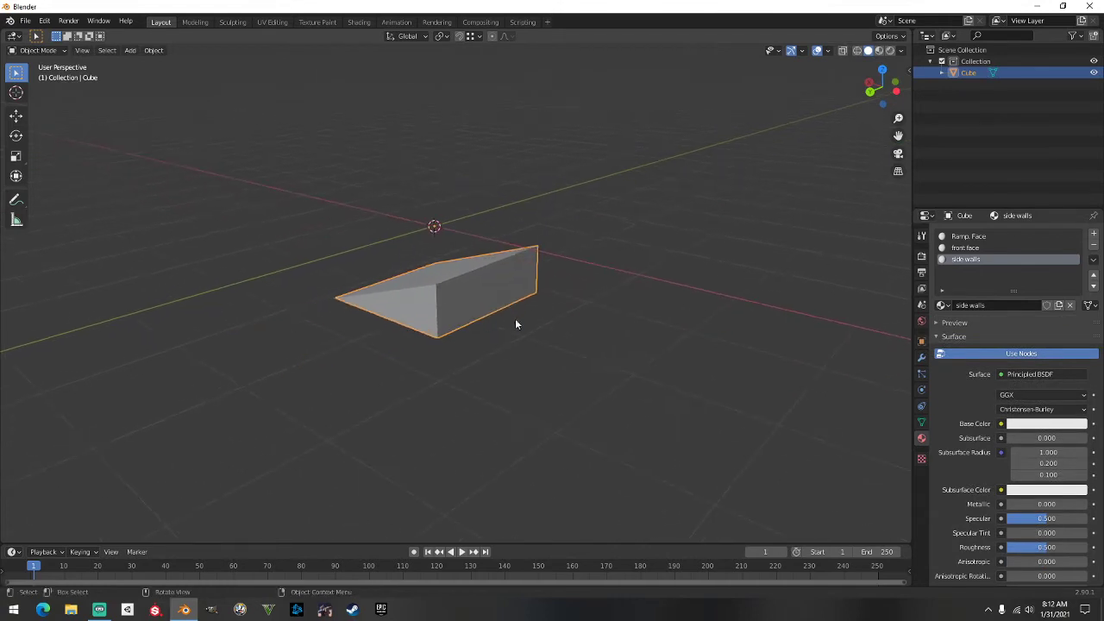
pyautogui.click(964, 240)
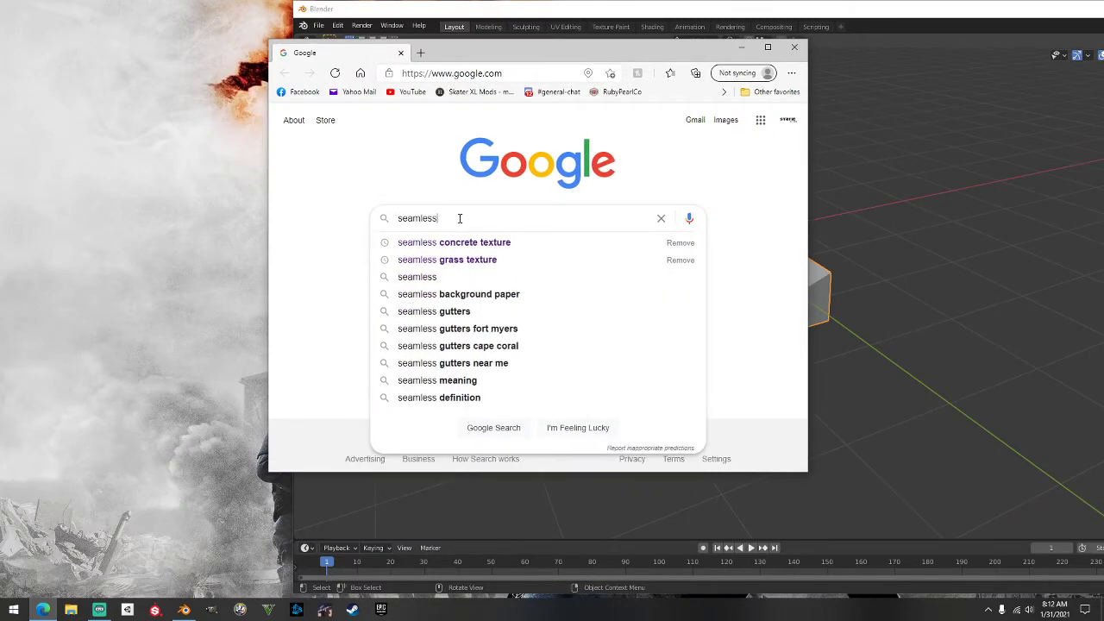
# - Search Images for 'seamless wood texture', drag the first result to the desktop, and bring Blender back
pyautogui.press('BackSpace')
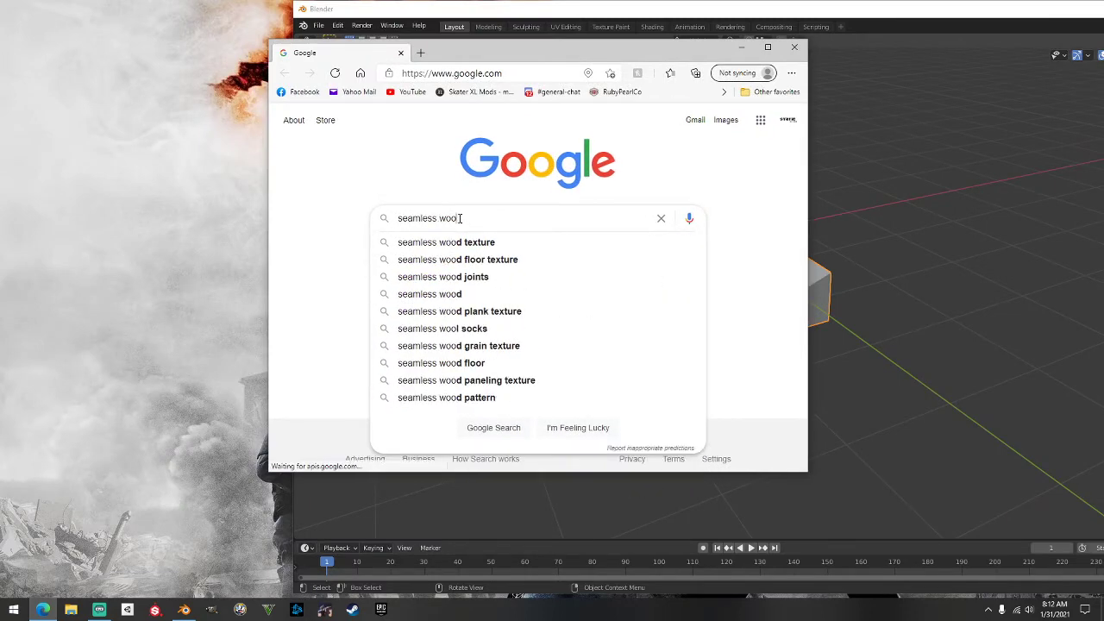
pyautogui.write('texture')
pyautogui.press('Return')
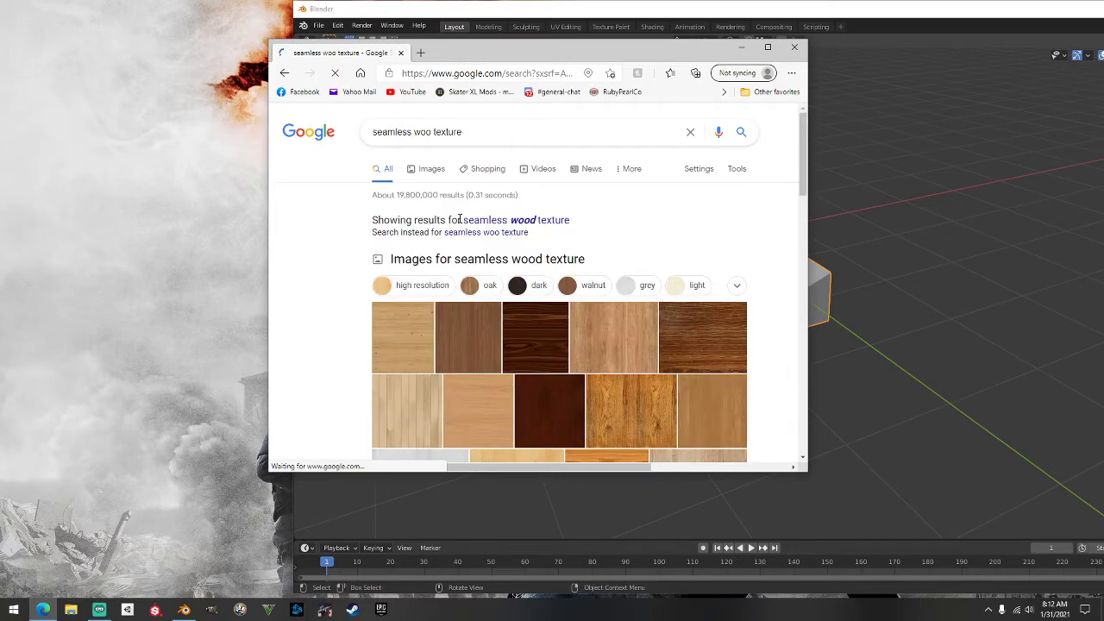
pyautogui.scroll(-1, 512, 402)
pyautogui.click(483, 370)
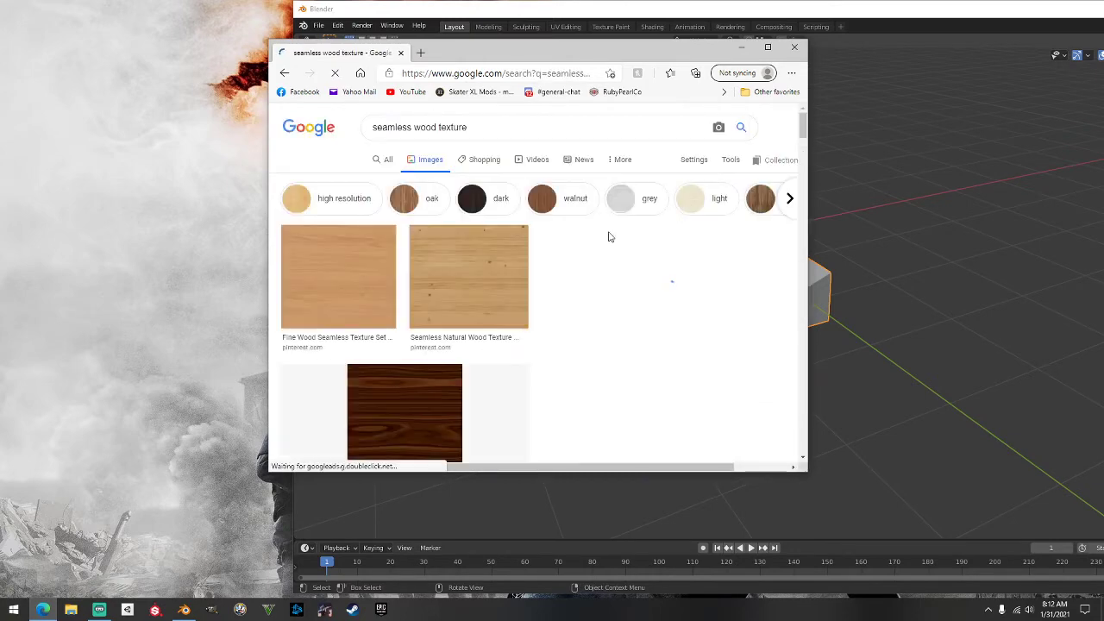
pyautogui.click(357, 276)
pyautogui.moveTo(636, 273); pyautogui.dragTo(100, 167)
pyautogui.click(741, 47)
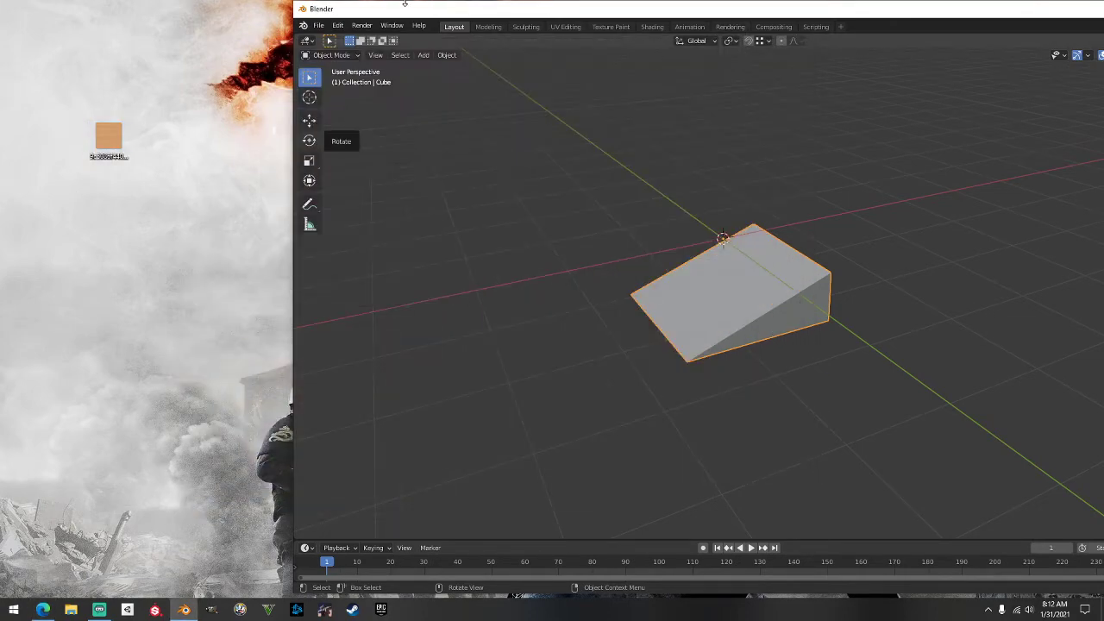
pyautogui.moveTo(415, 10); pyautogui.dragTo(142, 13)
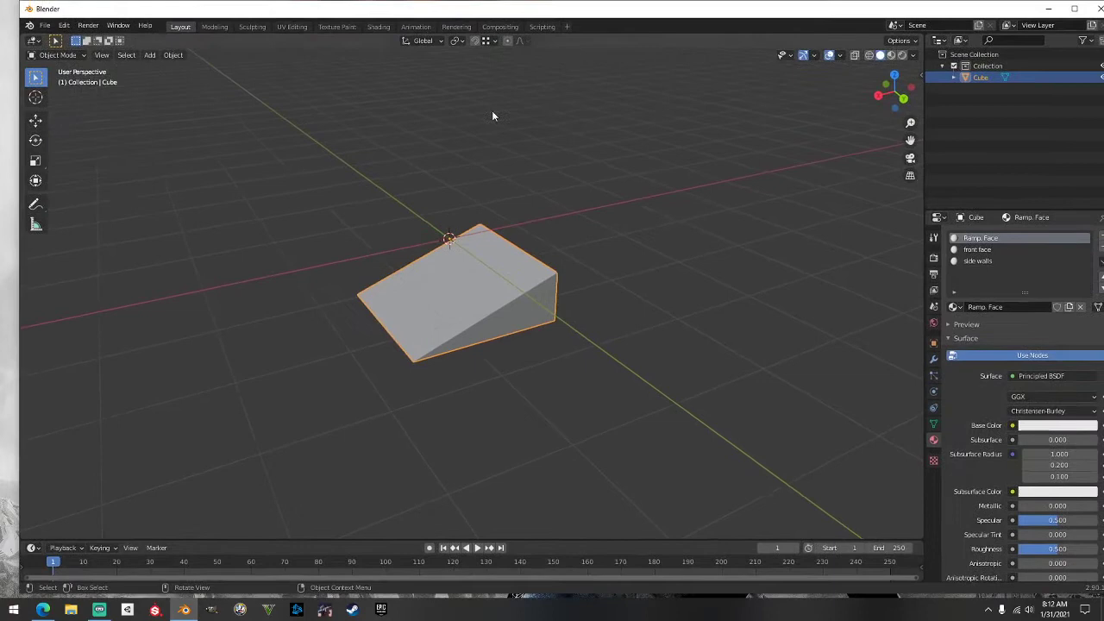
# - In Edit Mode, select the ramp's top face
pyautogui.press('Tab')
pyautogui.click(447, 276)
pyautogui.moveTo(475, 273); pyautogui.dragTo(655, 215, button='middle')
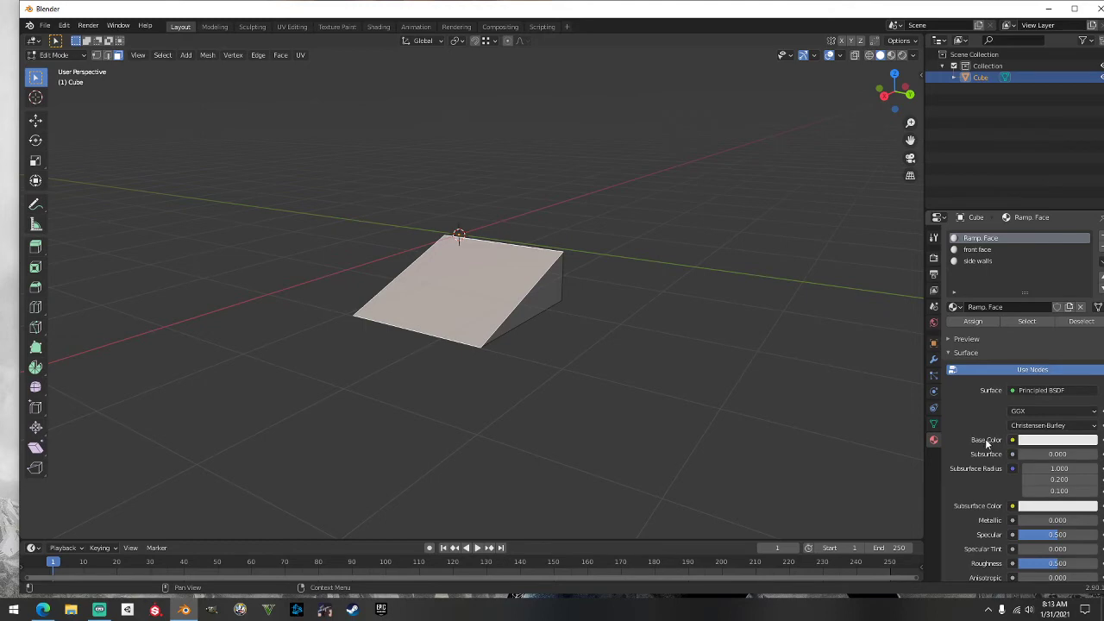
# - Set the Ramp Face Base Color to an Image Texture loaded with the wood jpg from the Desktop
pyautogui.click(1014, 442)
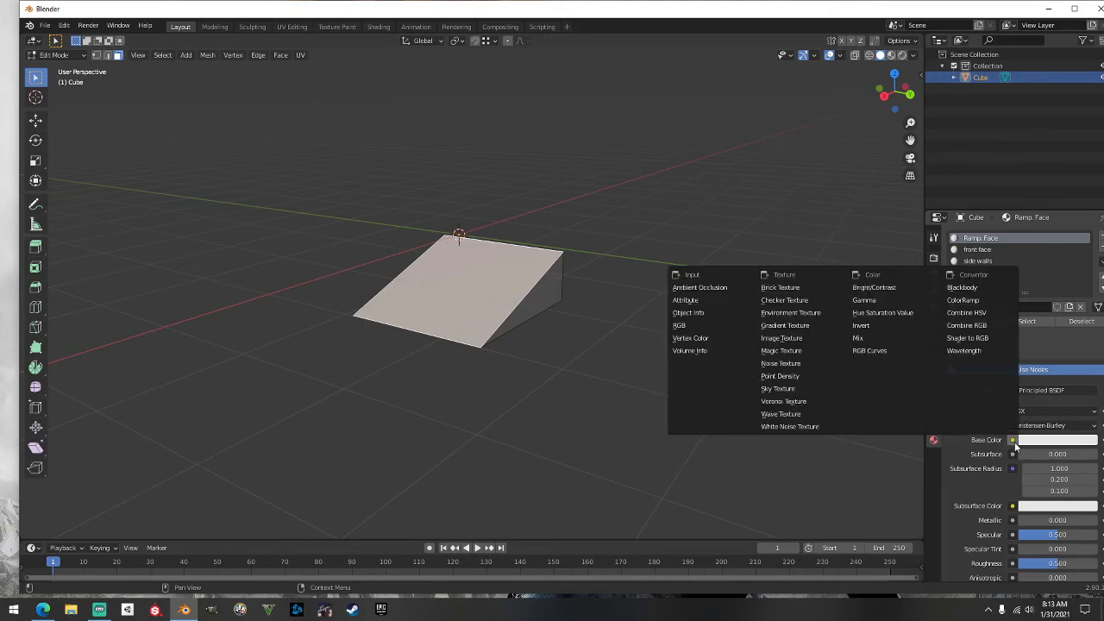
pyautogui.click(803, 338)
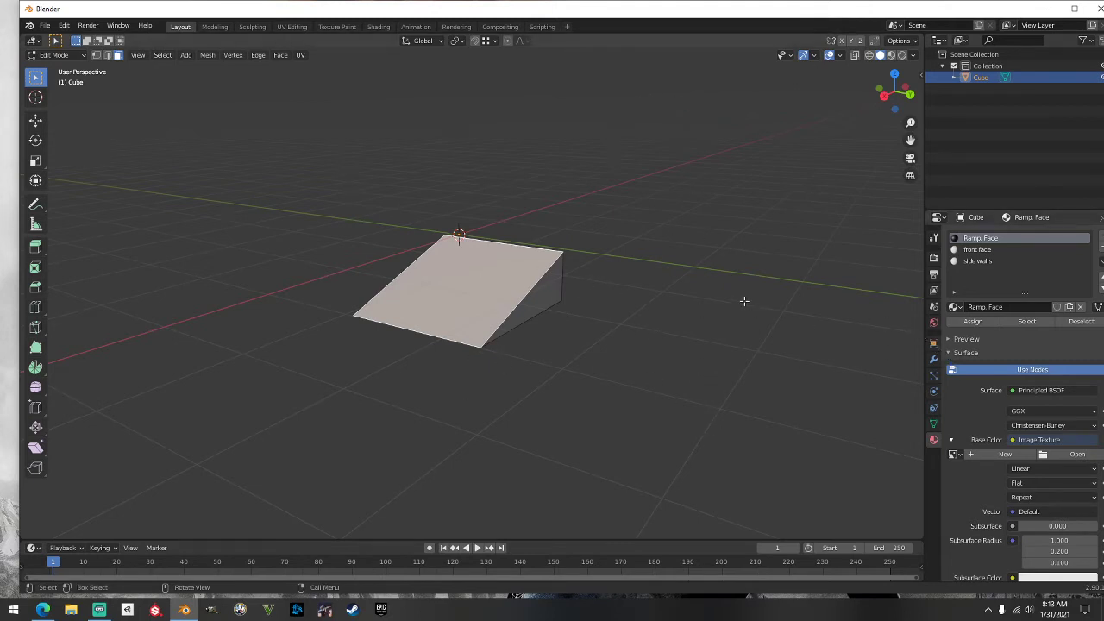
pyautogui.scroll(2, 610, 332)
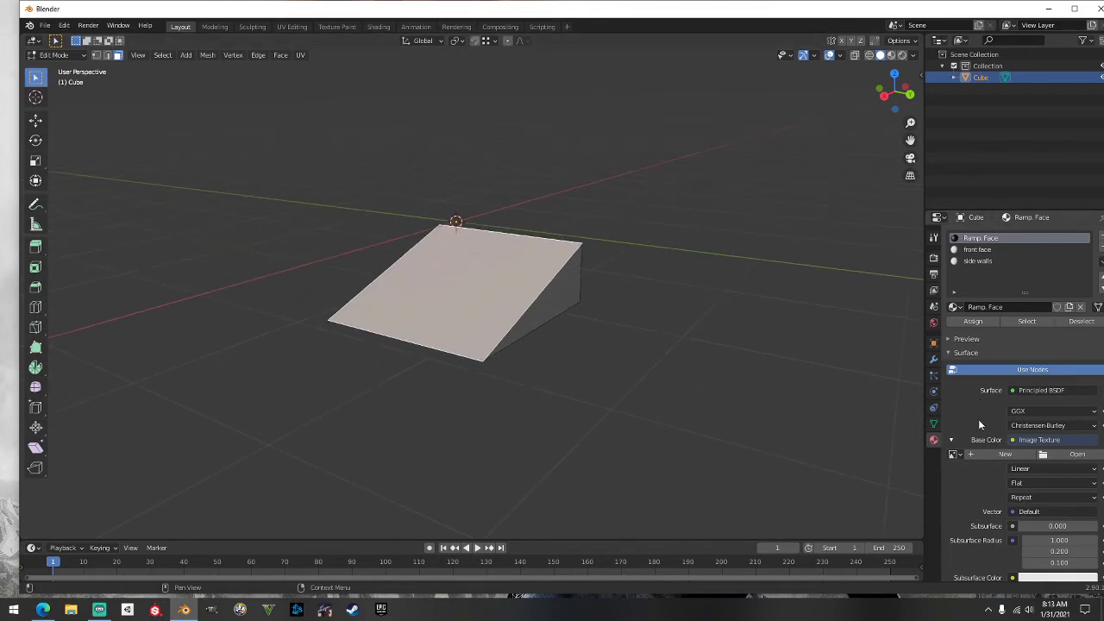
pyautogui.click(1077, 454)
pyautogui.click(312, 248)
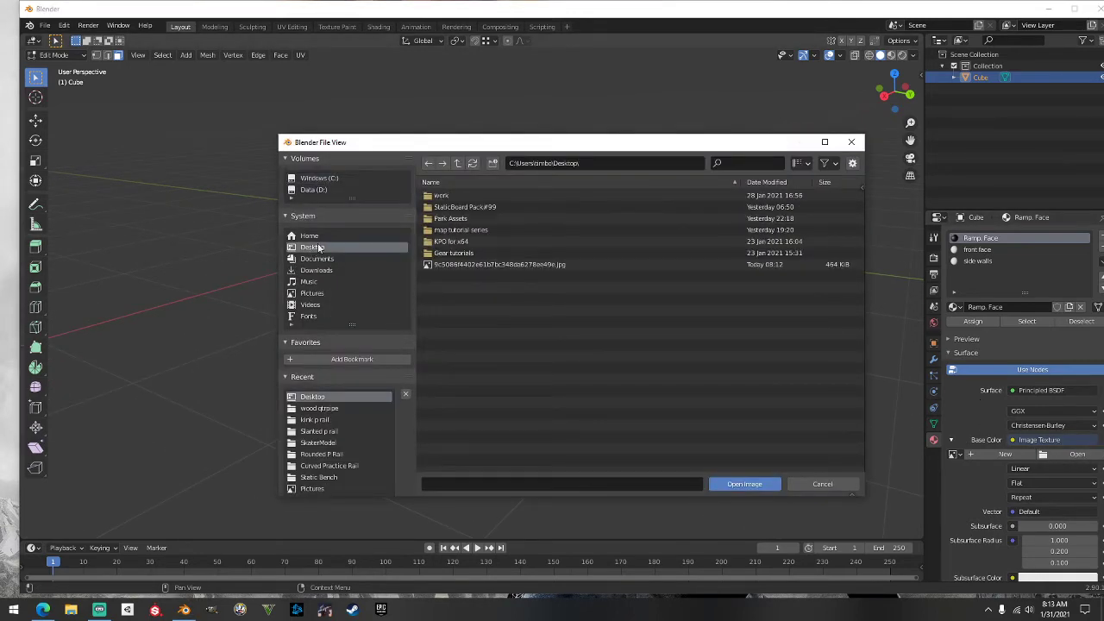
pyautogui.doubleClick(445, 265)
# - Switch the viewport to Material Preview to see the wood grain on the ramp's top face
pyautogui.scroll(-2, 474, 271)
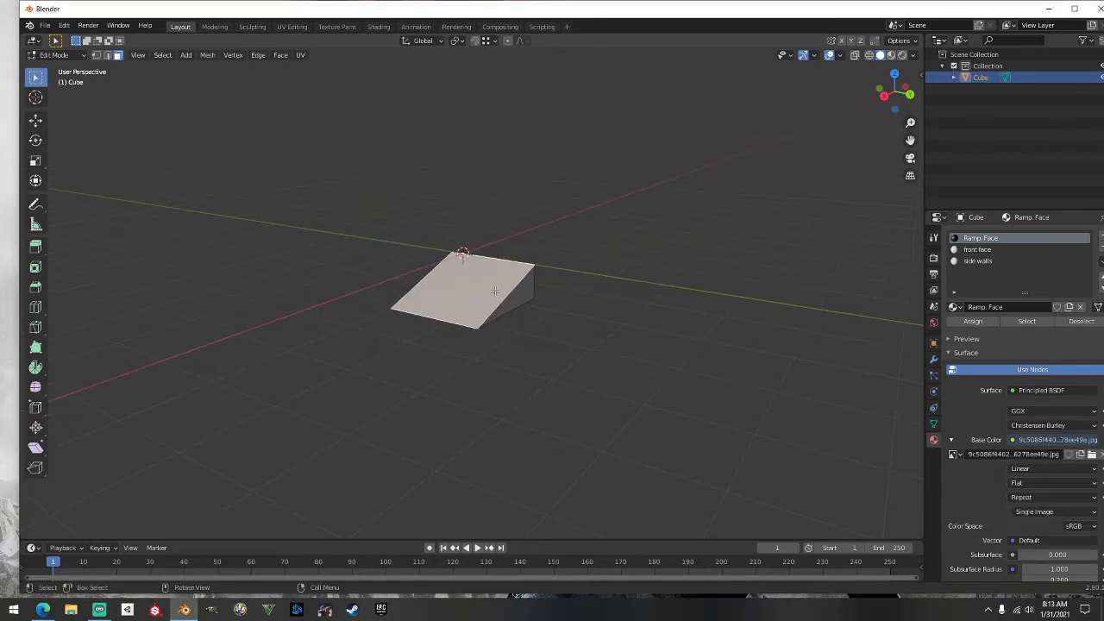
pyautogui.scroll(5, 494, 284)
pyautogui.moveTo(493, 285); pyautogui.dragTo(526, 233, button='middle')
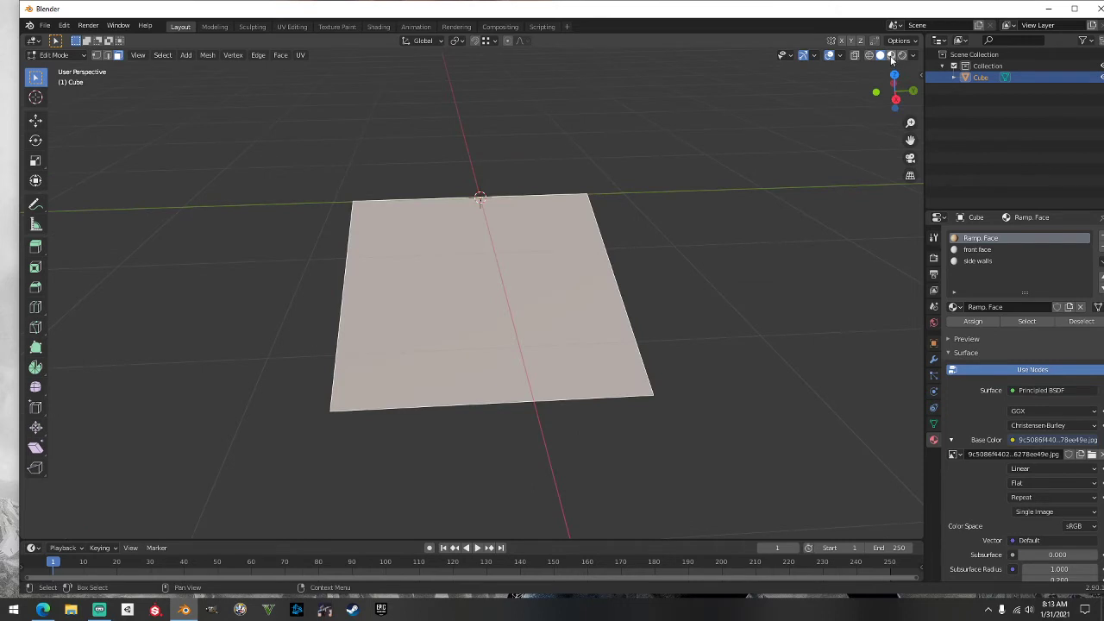
pyautogui.moveTo(737, 148); pyautogui.dragTo(693, 147, button='middle')
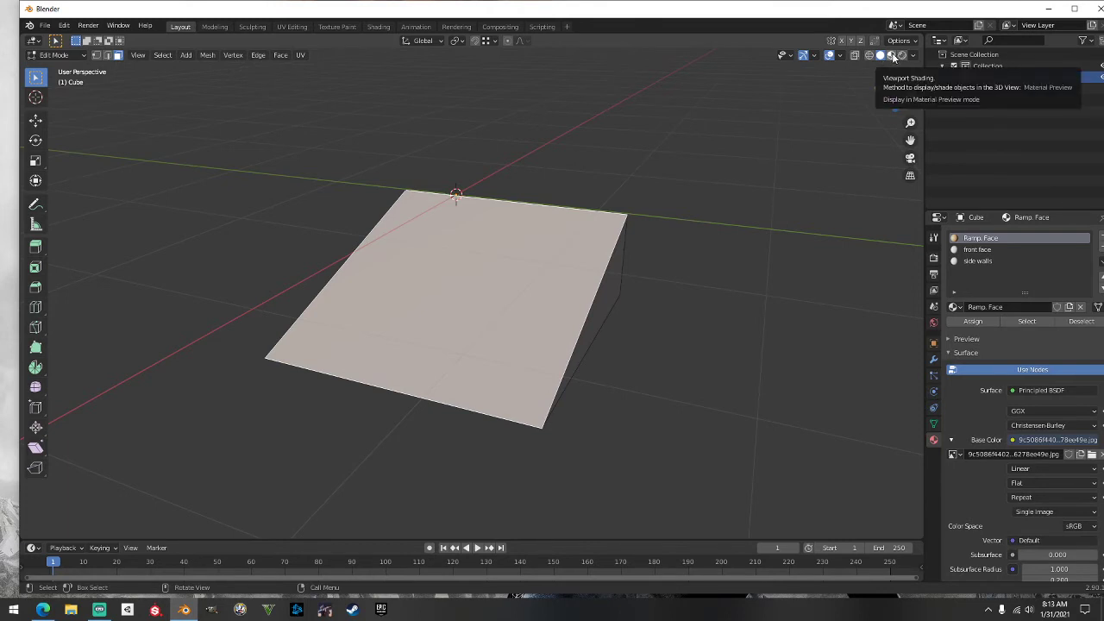
pyautogui.click(894, 56)
pyautogui.moveTo(604, 164); pyautogui.dragTo(533, 186, button='middle')
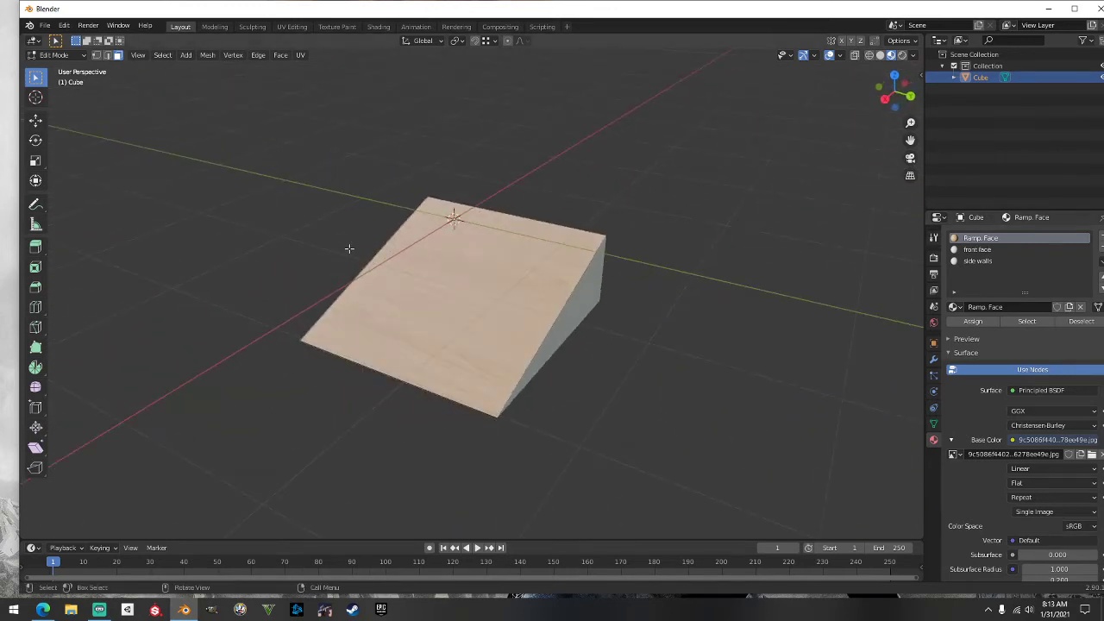
pyautogui.moveTo(346, 249); pyautogui.dragTo(442, 267, button='middle')
# - Apply Smart UV Project to the ramp's top face with the default settings
pyautogui.rightClick(442, 268)
pyautogui.moveTo(442, 268)
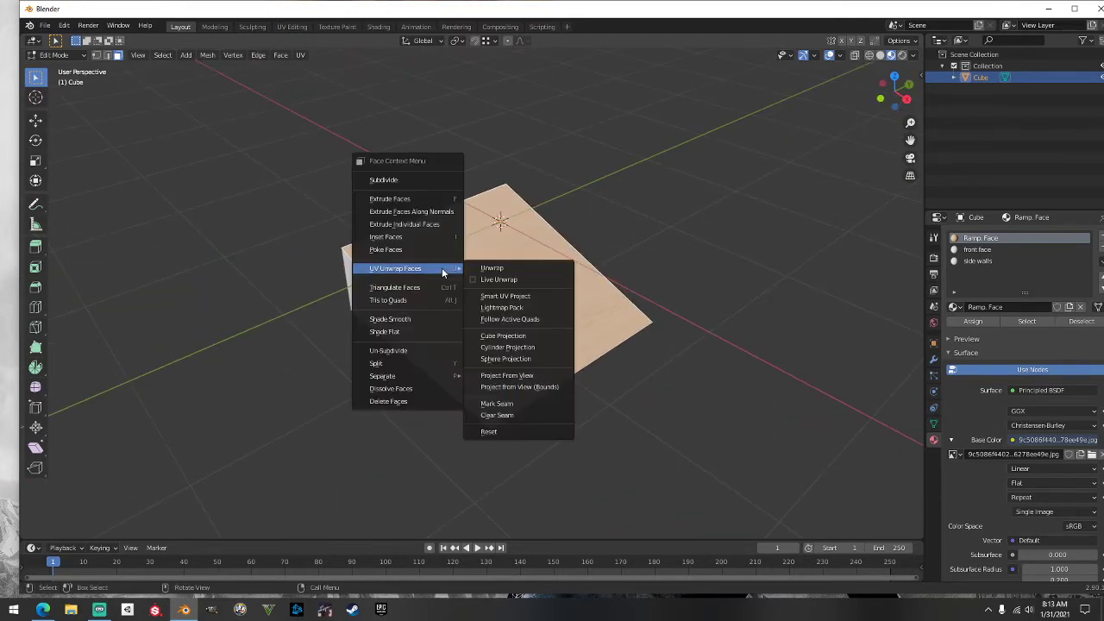
pyautogui.click(506, 297)
pyautogui.click(508, 390)
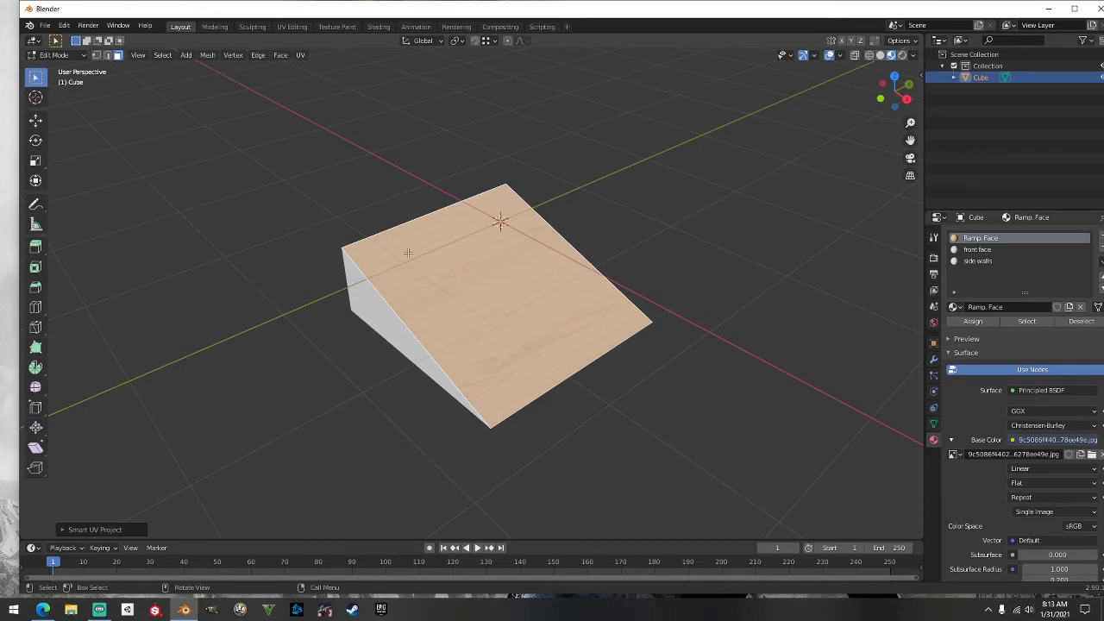
# - Deselect, reselect the top face, and split the 3D view into two side-by-side views
pyautogui.moveTo(378, 253); pyautogui.dragTo(392, 232, button='middle')
pyautogui.click(775, 286)
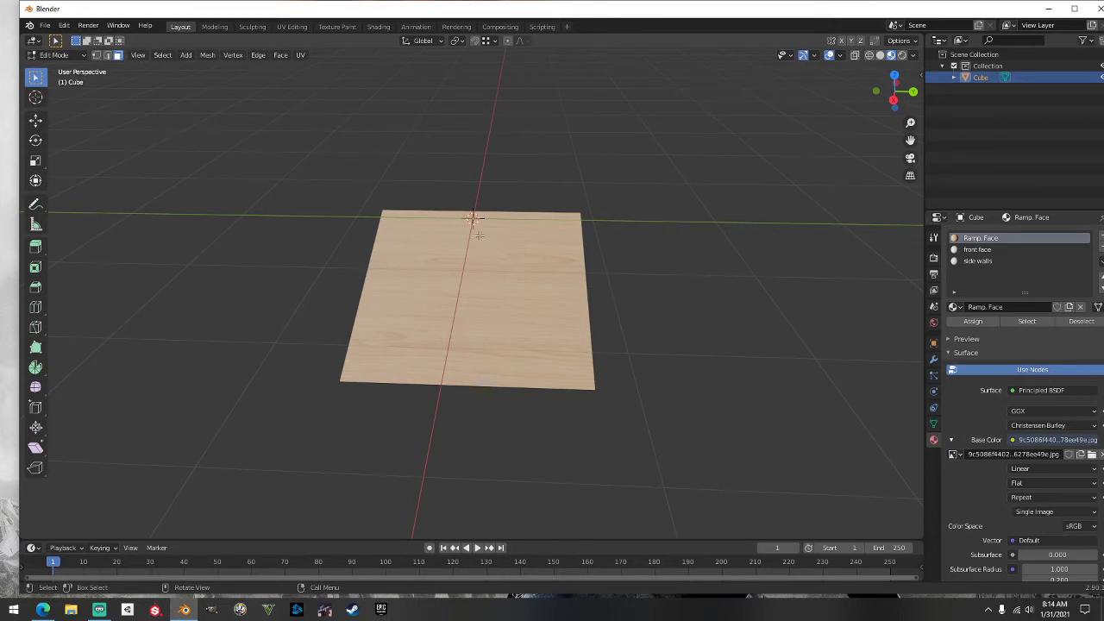
pyautogui.moveTo(405, 284); pyautogui.dragTo(483, 380, button='middle')
pyautogui.click(492, 307)
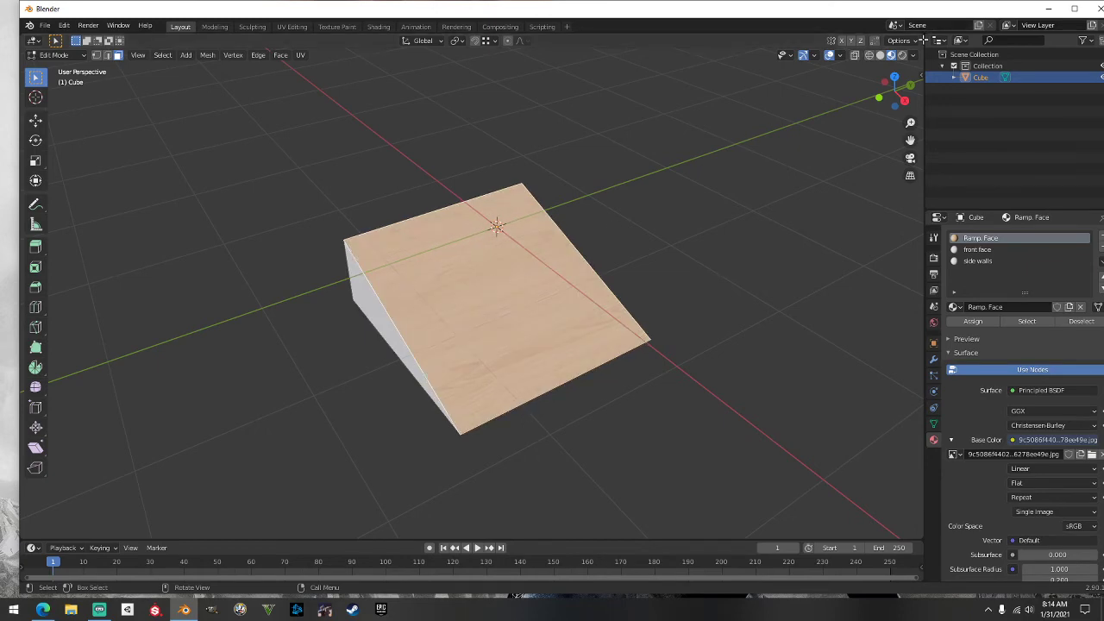
pyautogui.moveTo(856, 43); pyautogui.dragTo(505, 50)
# - Turn the right-hand view into a UV Editor showing the wood texture
pyautogui.click(508, 42)
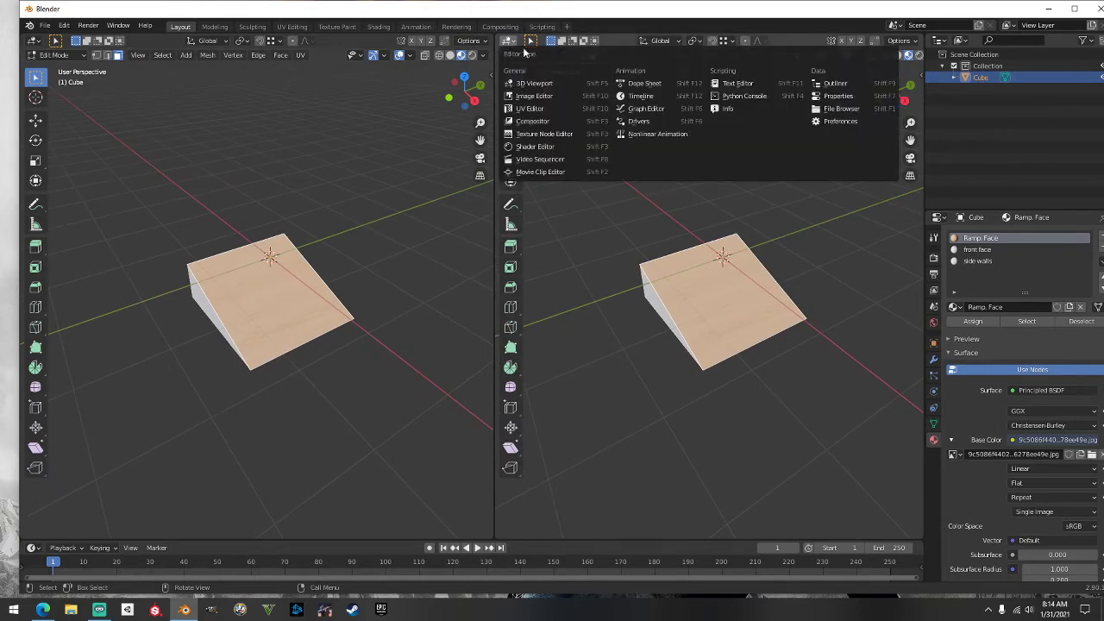
pyautogui.click(539, 109)
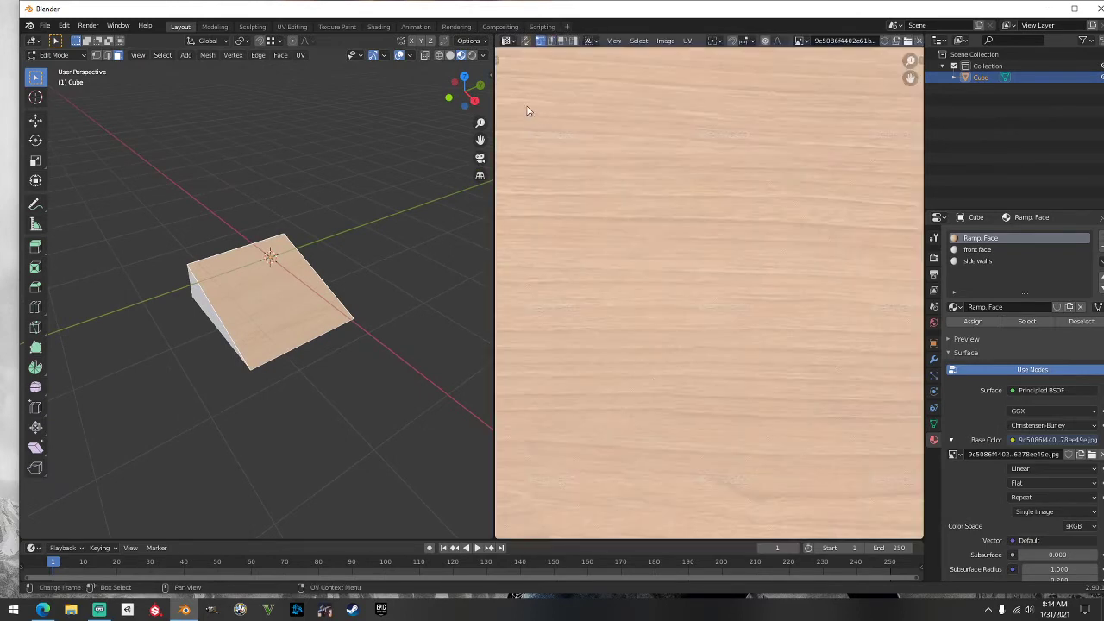
pyautogui.scroll(-8, 788, 264)
pyautogui.scroll(1, 619, 221)
# - Try moving and axis-scaling the top face's UV square, finally applying a uniform scale
pyautogui.moveTo(597, 183); pyautogui.dragTo(862, 238)
pyautogui.press('g')
pyautogui.press('y')
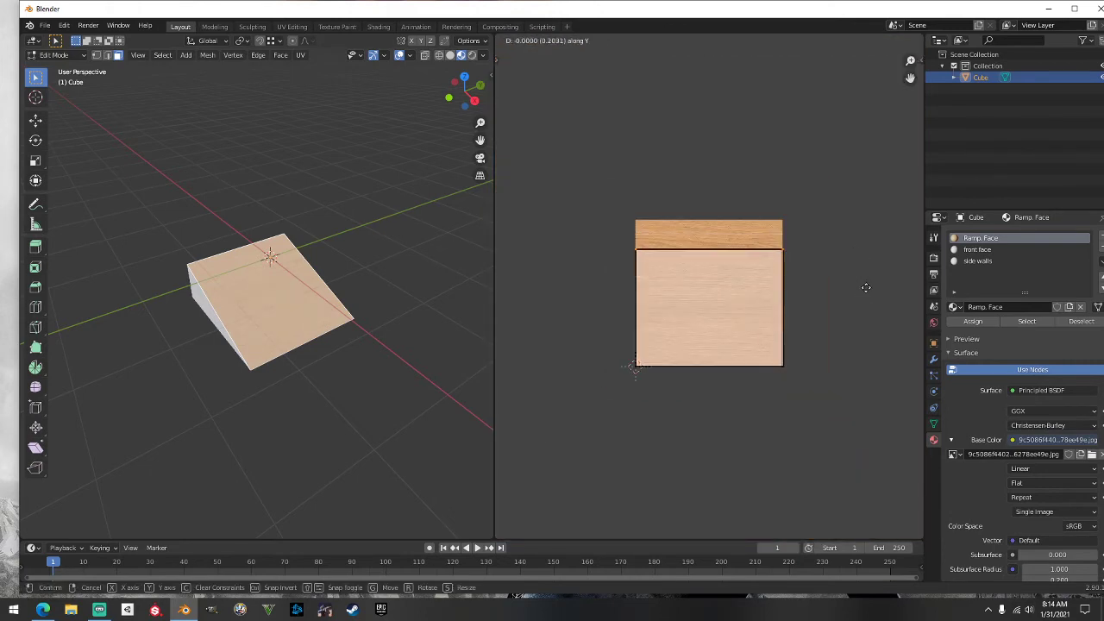
pyautogui.rightClick(852, 270)
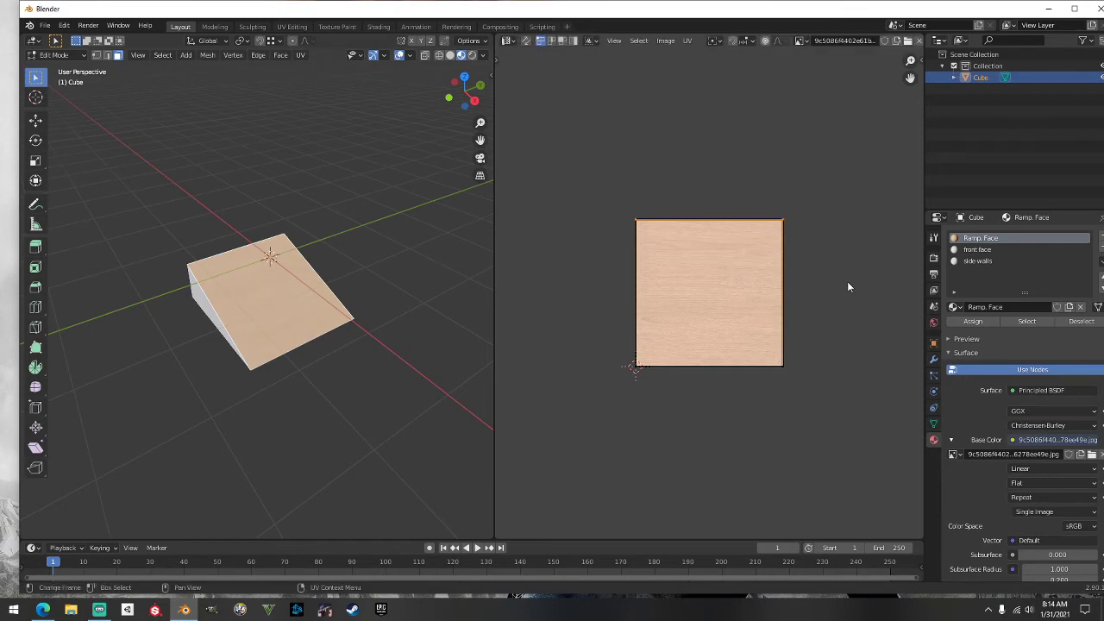
pyautogui.moveTo(868, 452); pyautogui.dragTo(566, 130)
pyautogui.press('s')
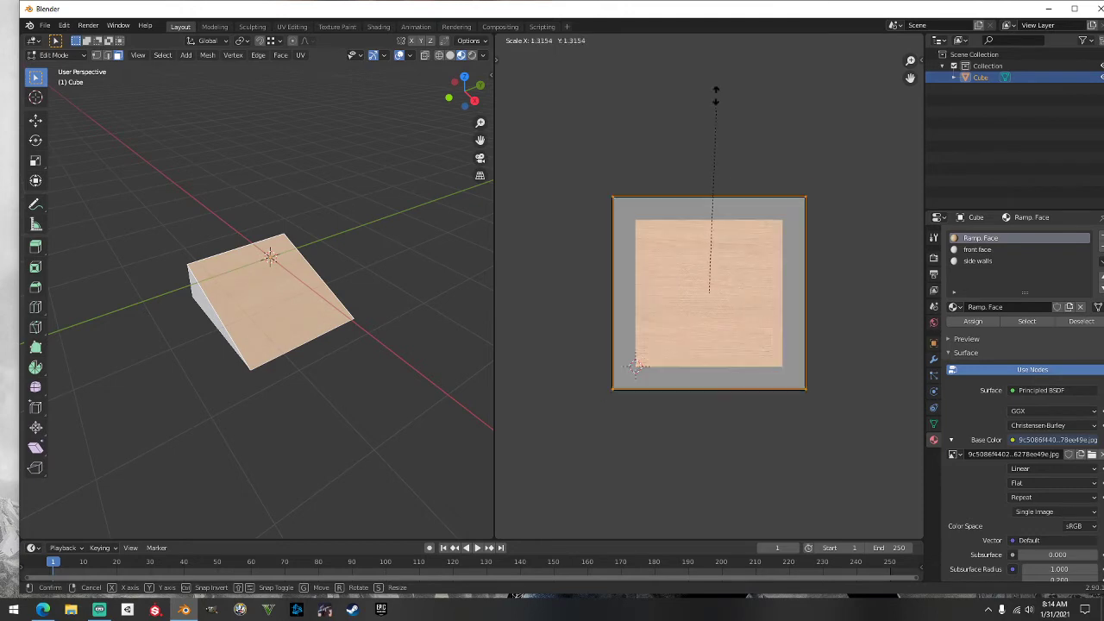
pyautogui.rightClick(554, 345)
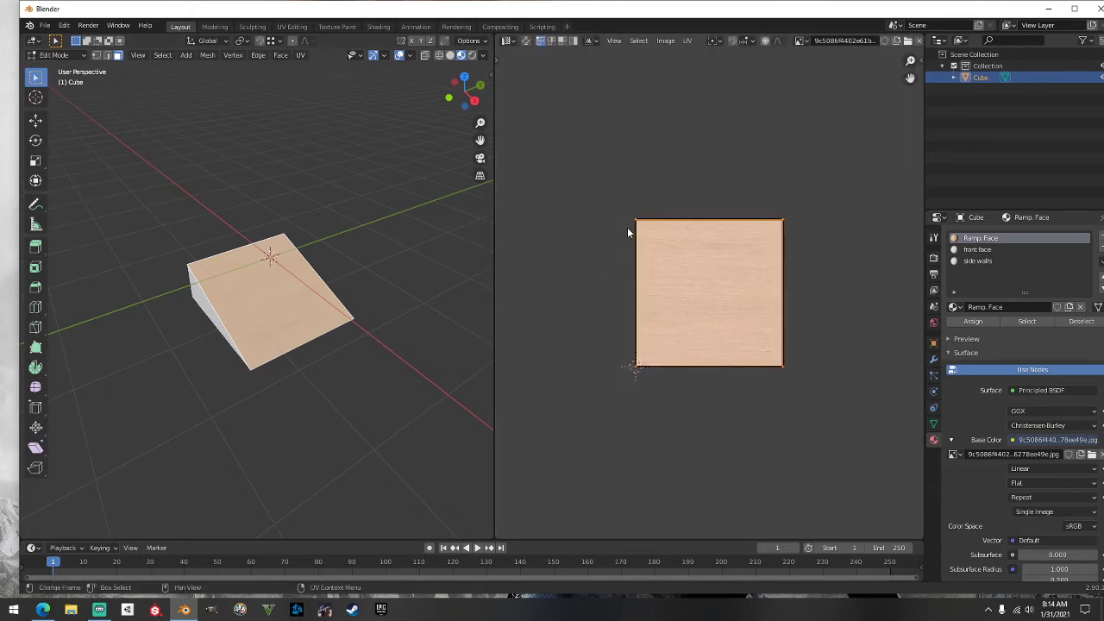
pyautogui.press('s')
pyautogui.press('x')
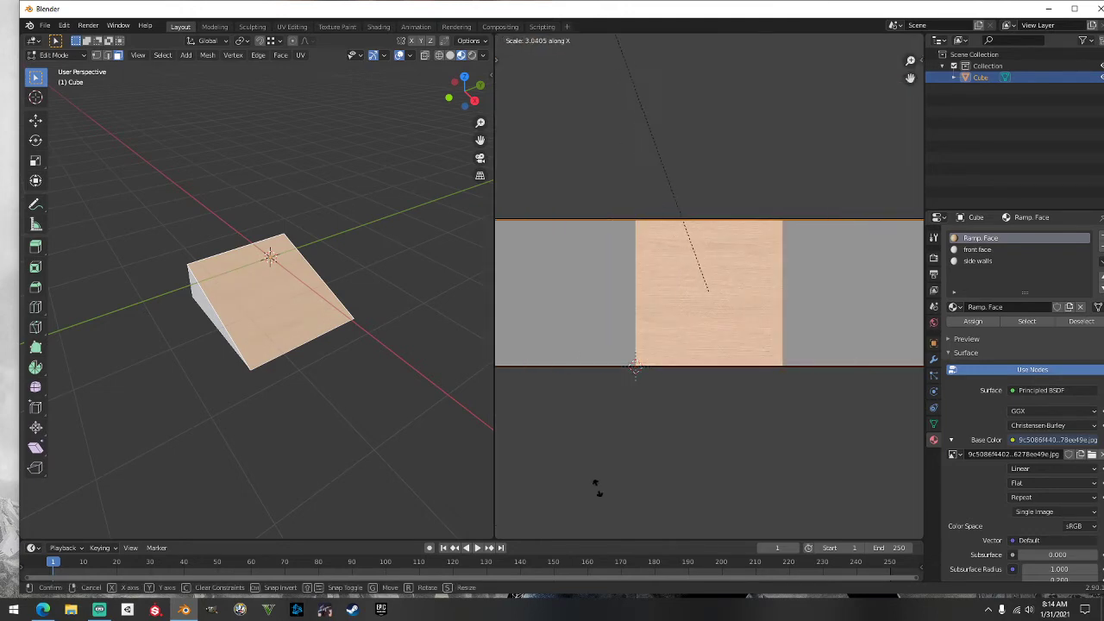
pyautogui.rightClick(596, 422)
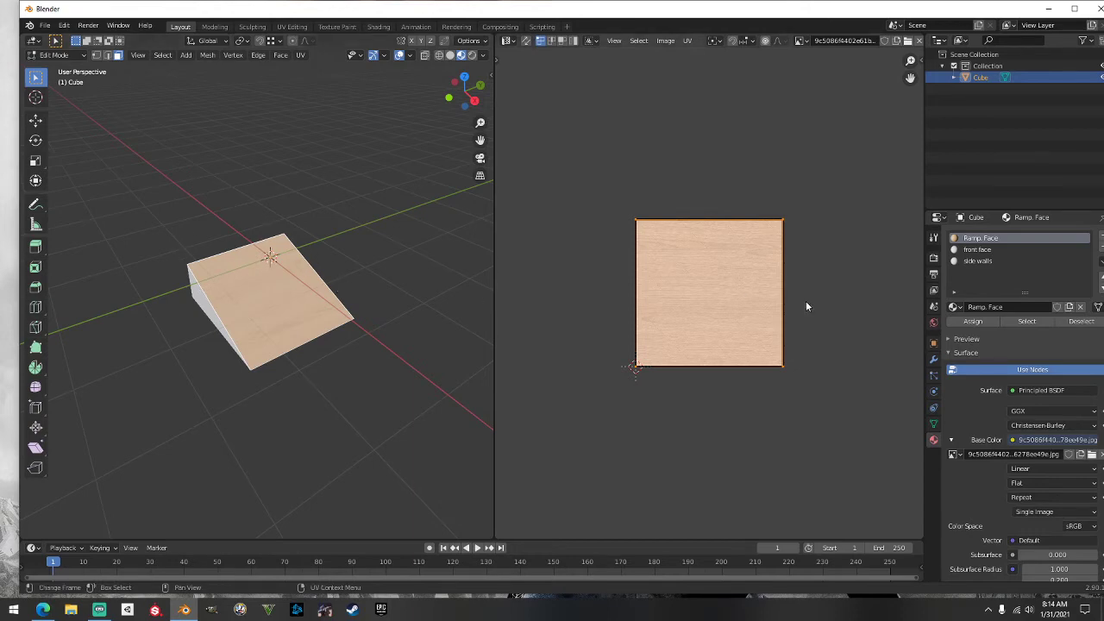
pyautogui.press('s')
pyautogui.click(756, 278)
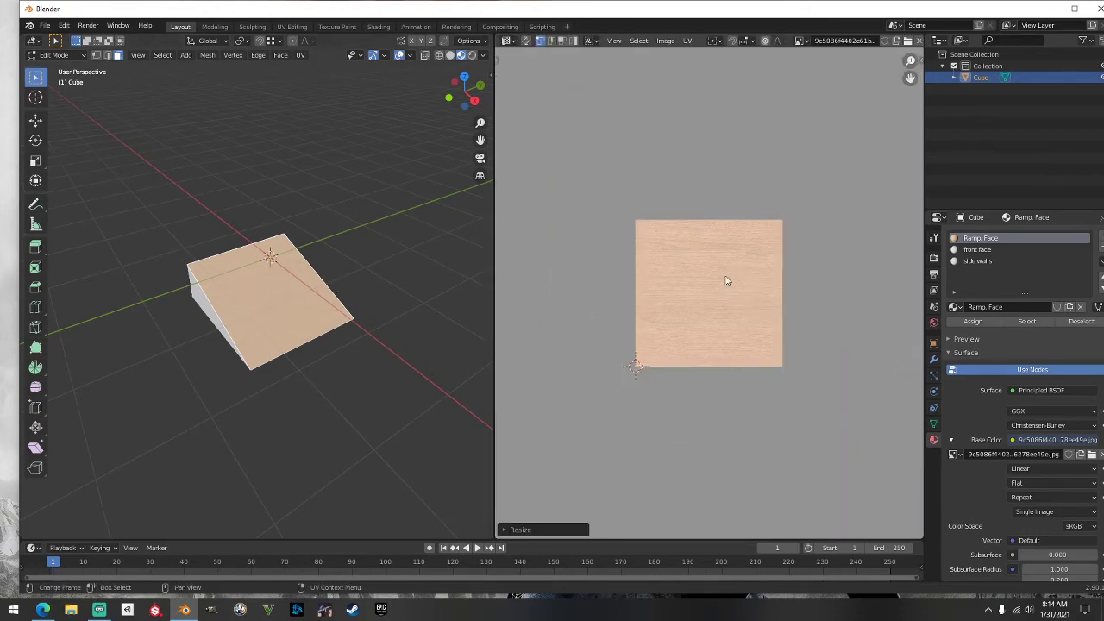
pyautogui.scroll(5, 293, 299)
# - Toggle between Edit and Object Mode and orbit to check the wood texture on the ramp
pyautogui.press('Tab')
pyautogui.moveTo(294, 299)
pyautogui.mouseDown(button='middle')
pyautogui.moveTo(439, 311)
pyautogui.moveTo(297, 301)
pyautogui.mouseUp(button='middle')
pyautogui.press('Tab')
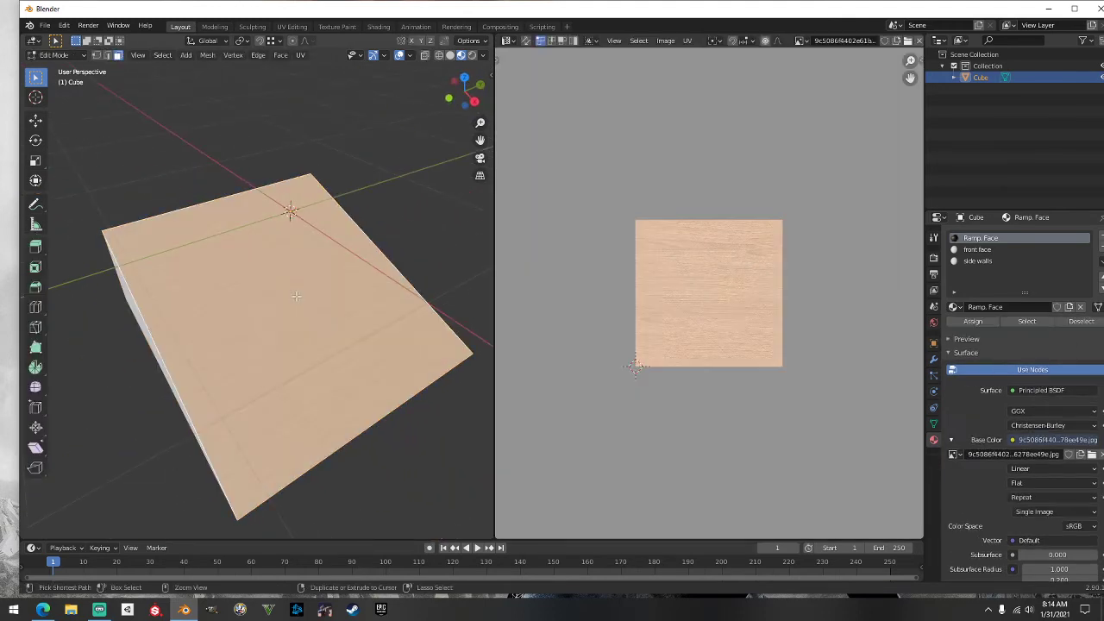
pyautogui.press('Tab')
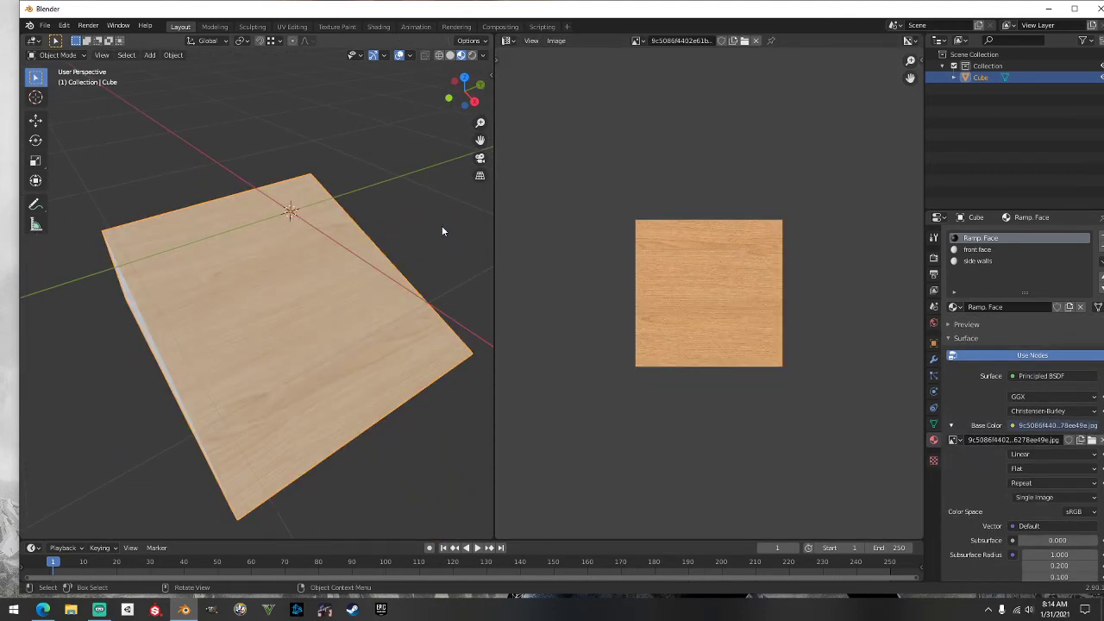
pyautogui.press('Tab')
pyautogui.press('Tab')
pyautogui.press('Tab')
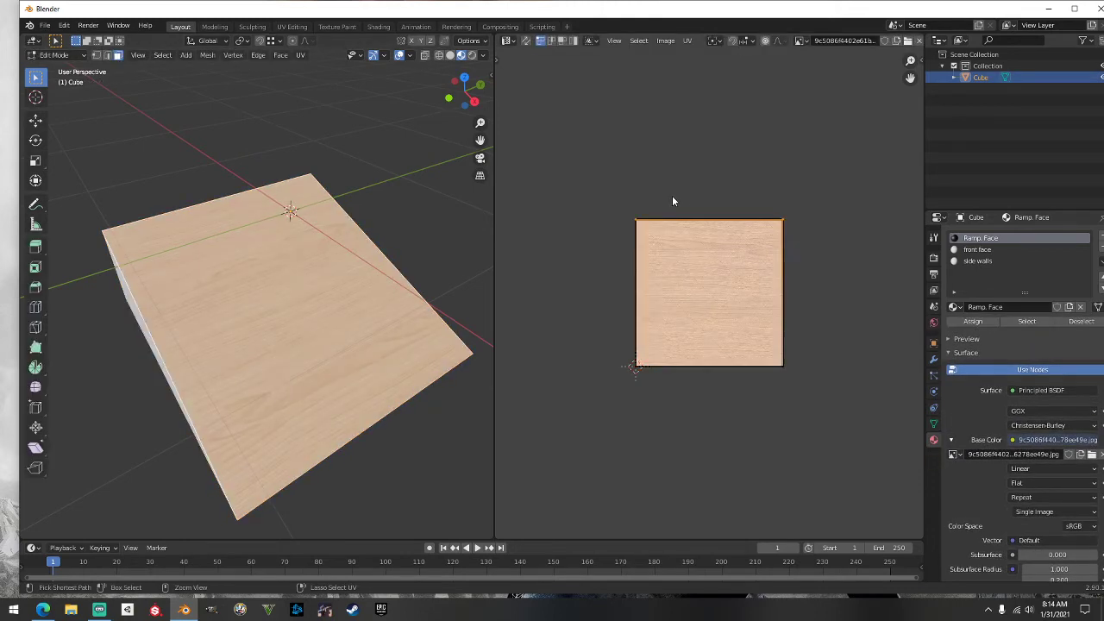
pyautogui.scroll(-5, 633, 224)
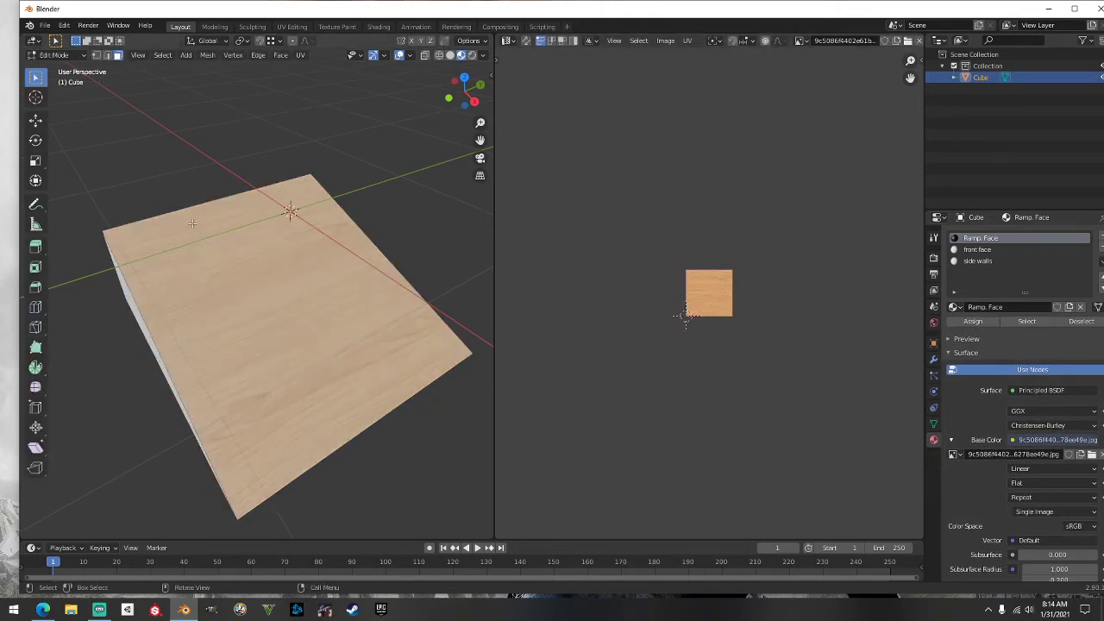
pyautogui.moveTo(167, 231); pyautogui.dragTo(353, 198, button='middle')
pyautogui.click(508, 40)
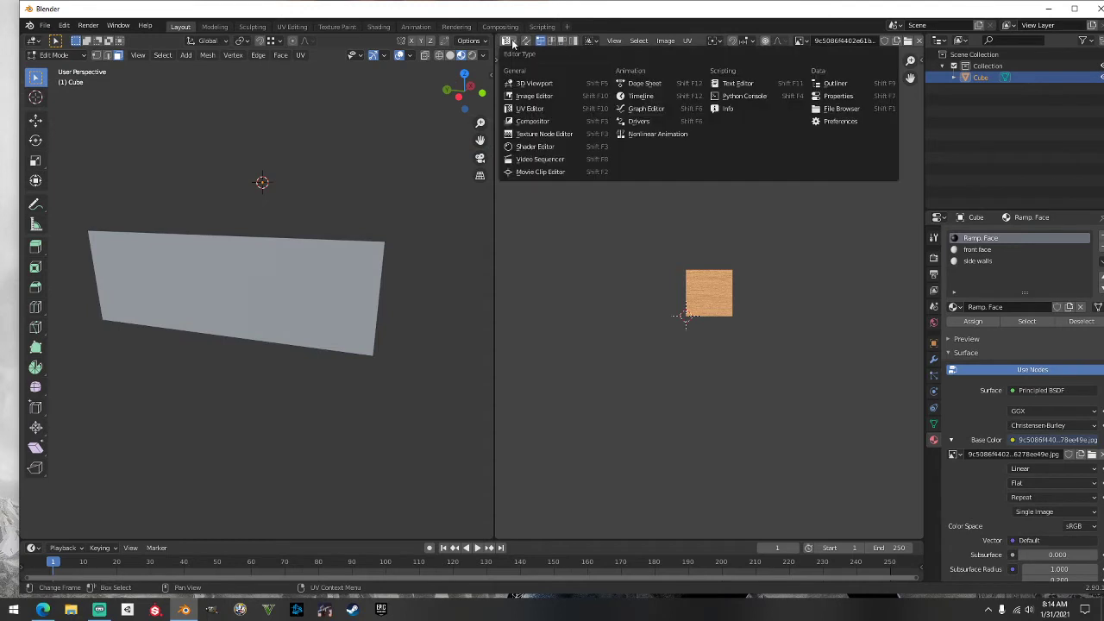
pyautogui.moveTo(293, 195); pyautogui.dragTo(190, 196, button='middle')
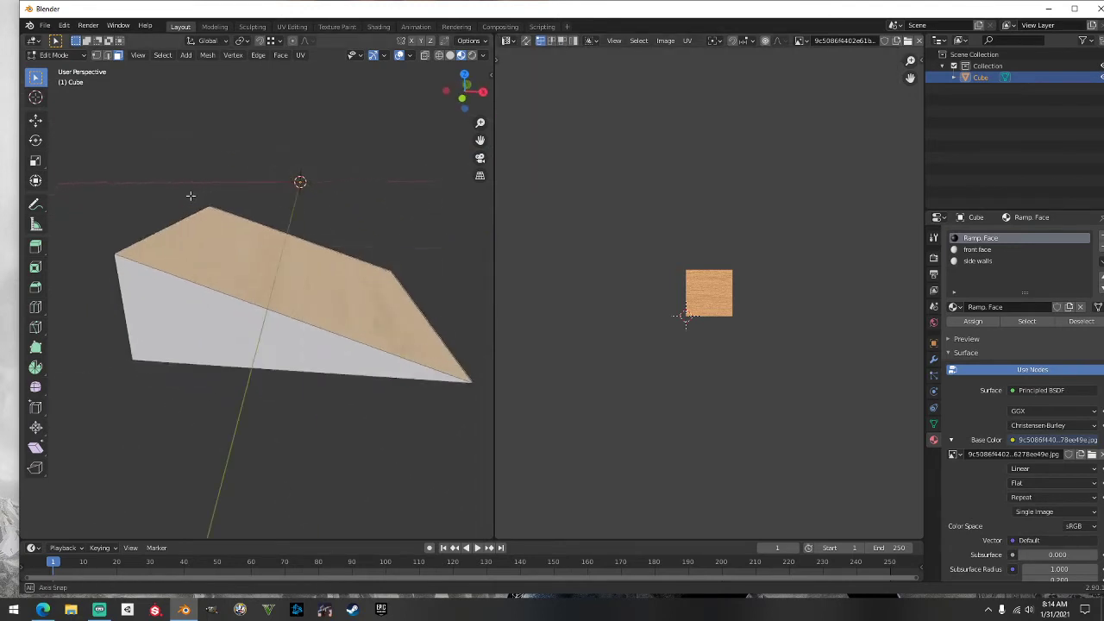
pyautogui.moveTo(339, 273); pyautogui.dragTo(310, 320, button='middle')
pyautogui.scroll(-4, 207, 320)
# - Activate the front face material, rejoin the UV editor, and drive Base Color with an Image Texture
pyautogui.click(992, 249)
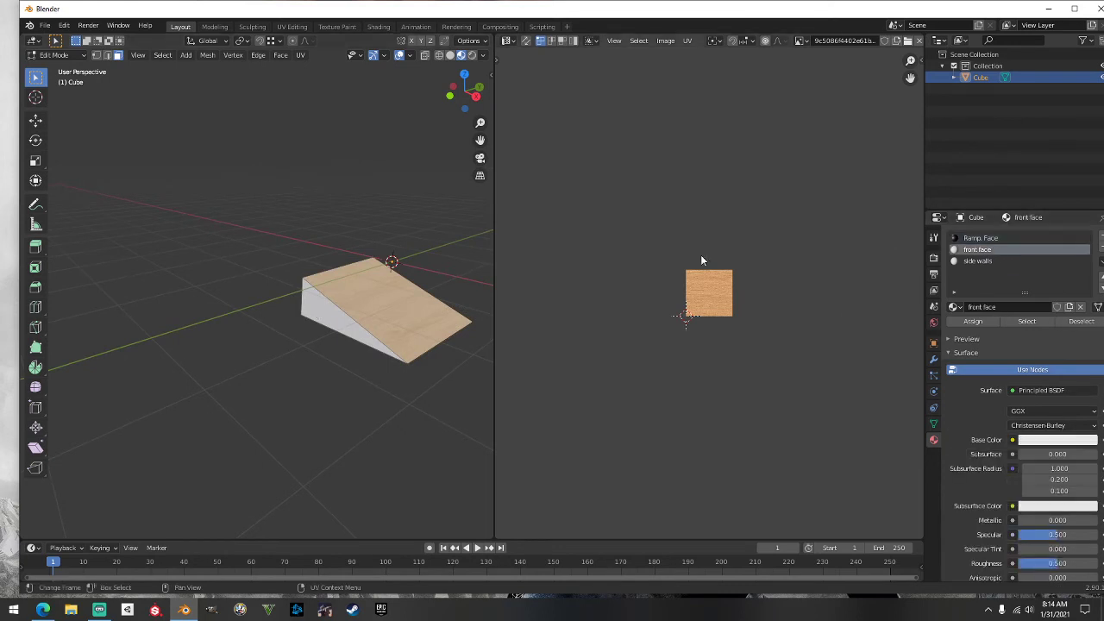
pyautogui.moveTo(241, 328); pyautogui.dragTo(371, 345, button='middle')
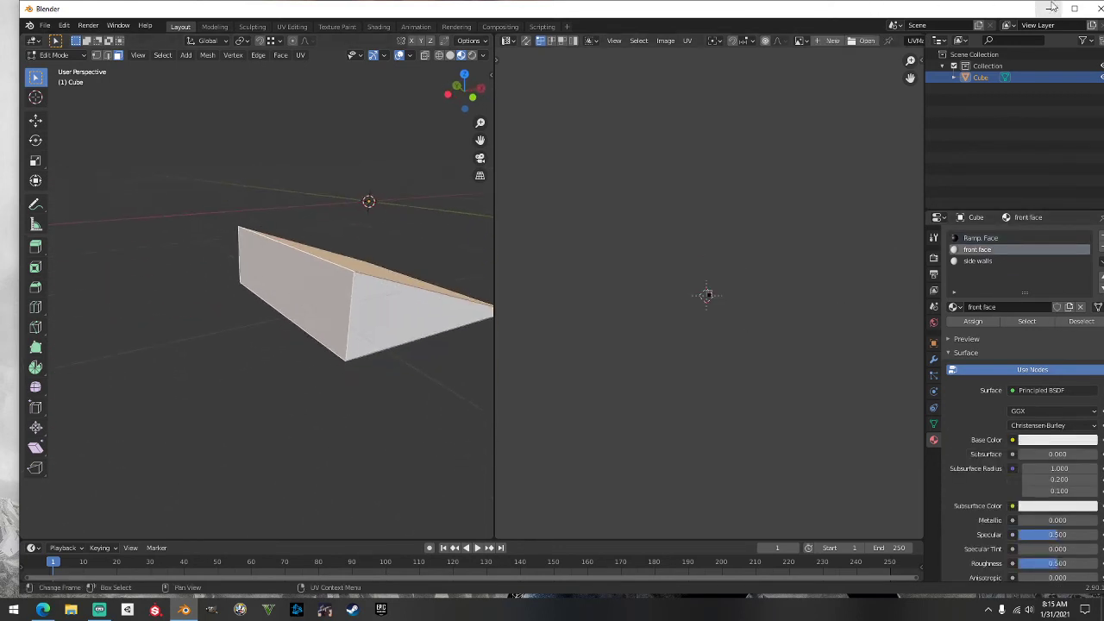
pyautogui.moveTo(489, 32); pyautogui.dragTo(690, 138)
pyautogui.click(1012, 440)
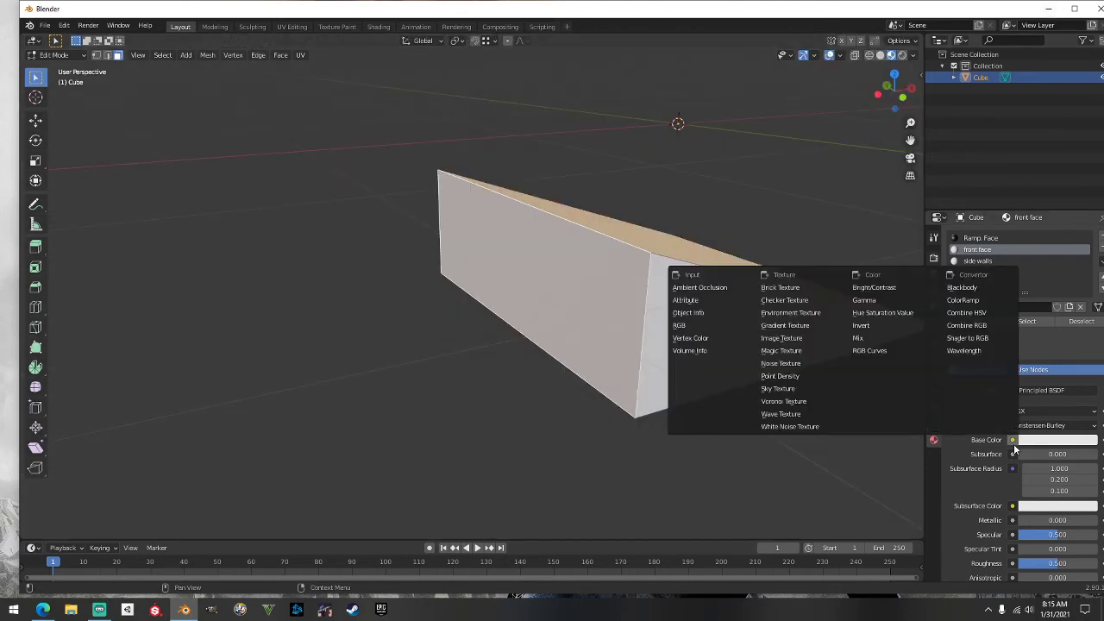
pyautogui.click(776, 338)
# - Save the darker Plane Wood Texture Seamless Background image from Google Images to the desktop
pyautogui.click(1048, 8)
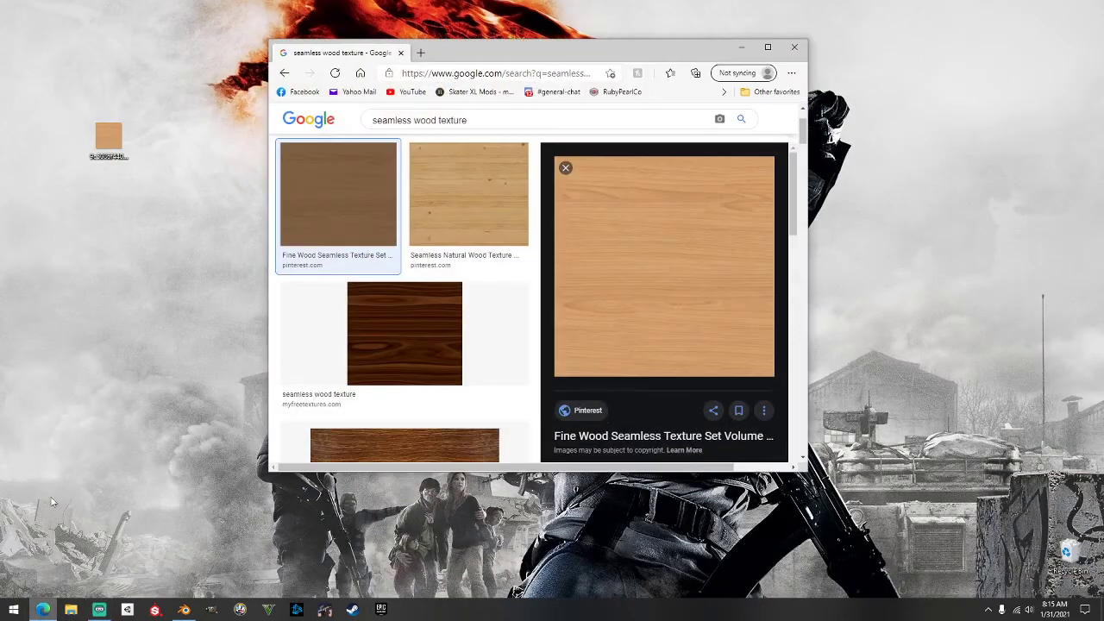
pyautogui.click(42, 609)
pyautogui.scroll(-3, 426, 258)
pyautogui.click(418, 334)
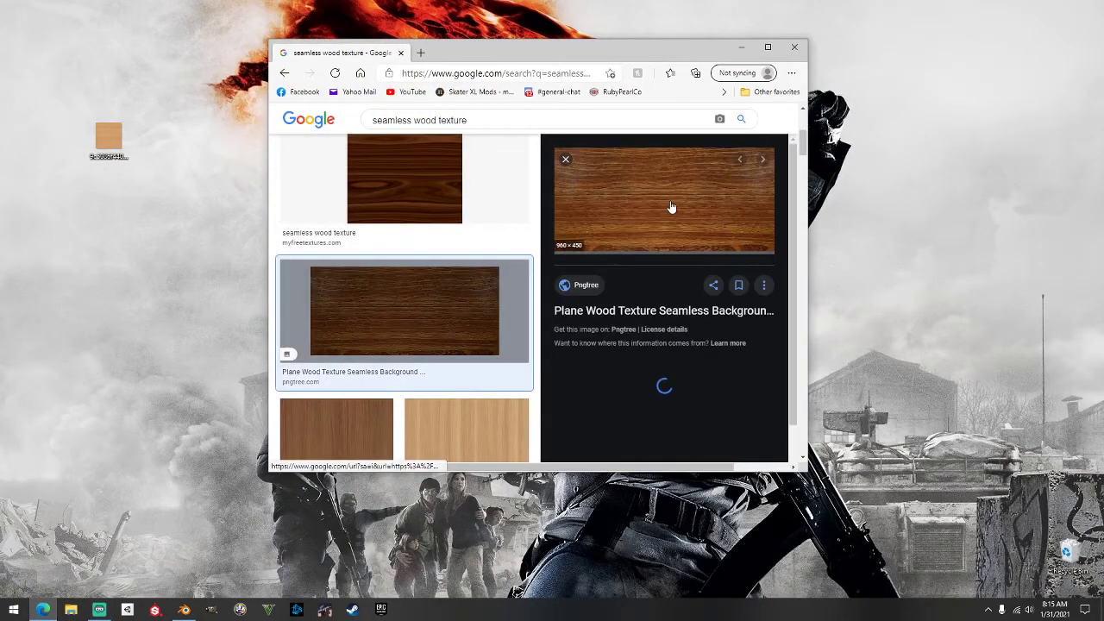
pyautogui.moveTo(667, 215); pyautogui.dragTo(108, 259)
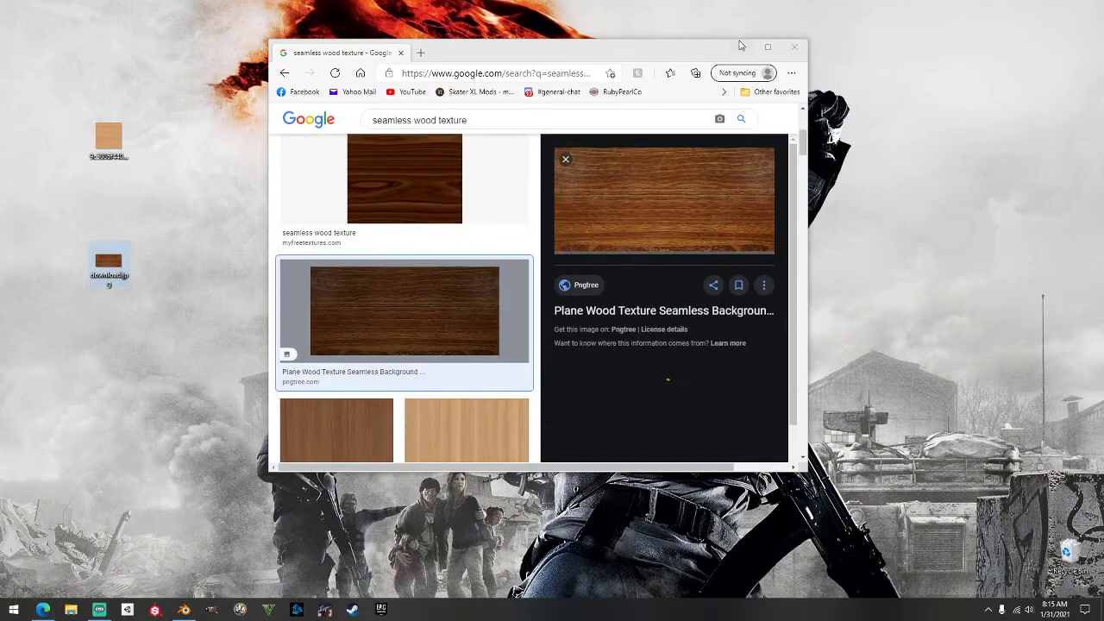
pyautogui.click(42, 609)
# - Load download.jpg from the Desktop as the front face material's Base Color image
pyautogui.click(184, 609)
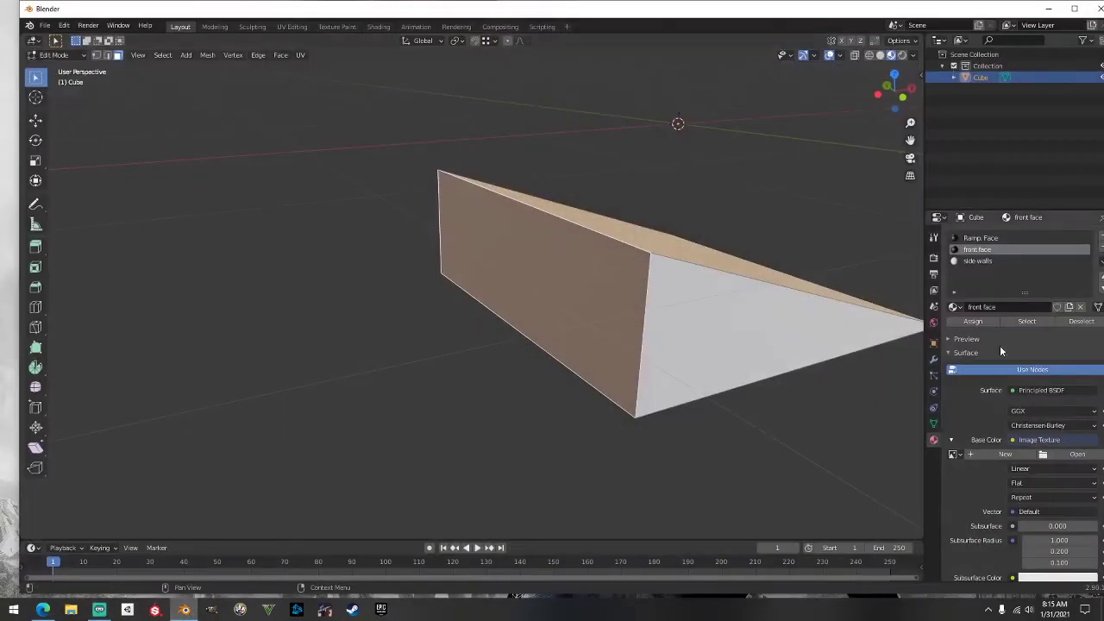
pyautogui.click(1076, 454)
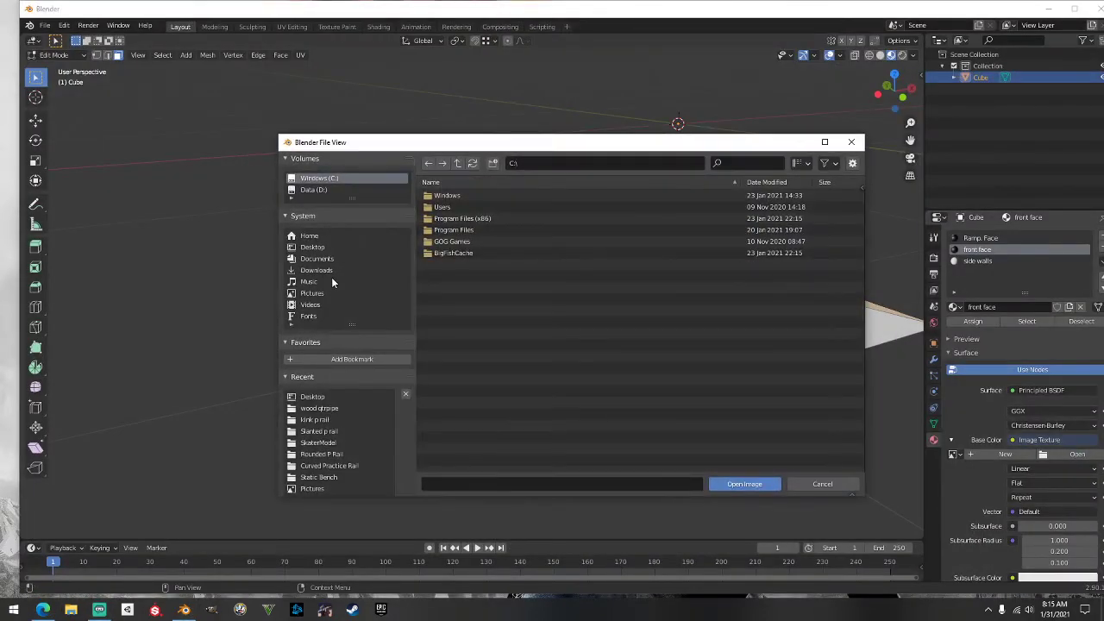
pyautogui.click(312, 248)
pyautogui.doubleClick(461, 273)
pyautogui.moveTo(467, 262); pyautogui.dragTo(480, 301, button='middle')
pyautogui.click(1100, 454)
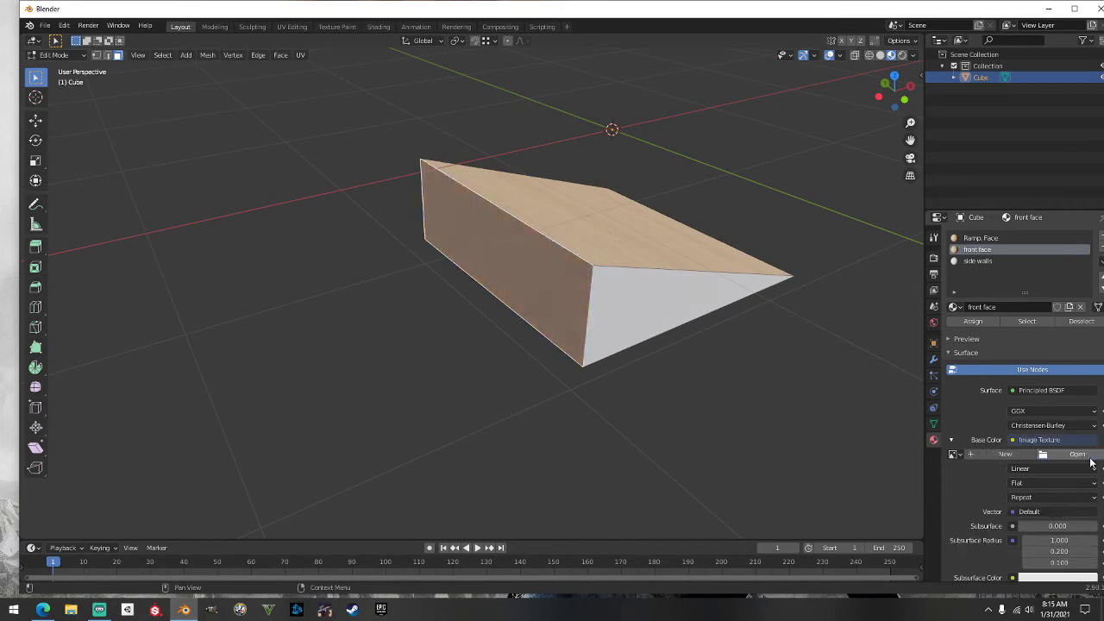
pyautogui.click(1077, 454)
pyautogui.click(312, 247)
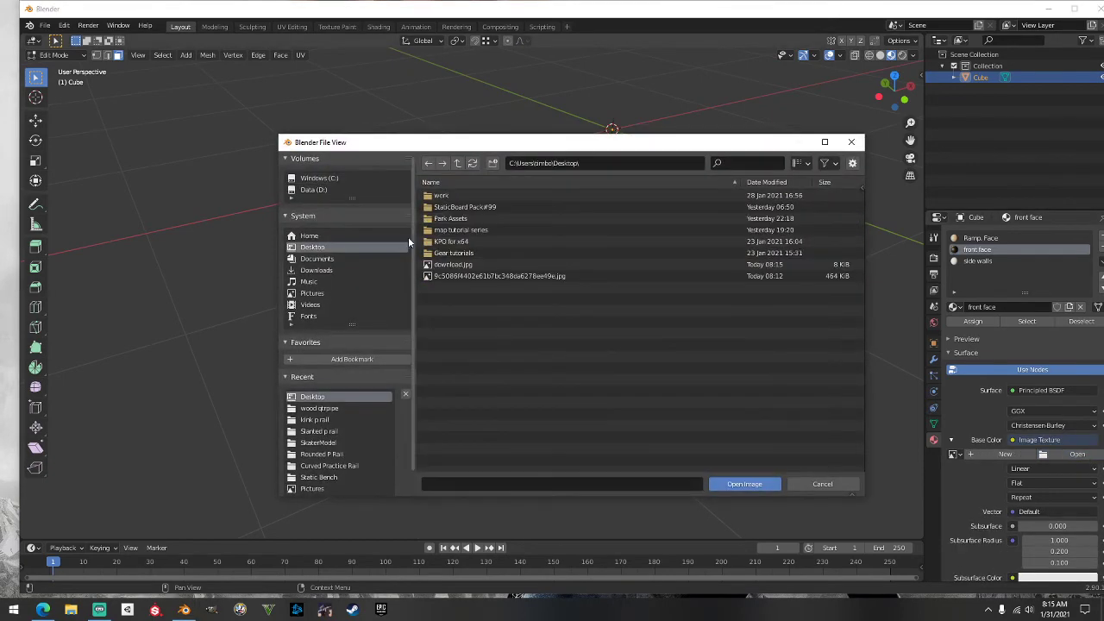
pyautogui.click(458, 264)
pyautogui.doubleClick(457, 264)
# - Smart UV project the wedge's front face
pyautogui.moveTo(457, 264); pyautogui.dragTo(413, 229, button='middle')
pyautogui.scroll(-3, 594, 263)
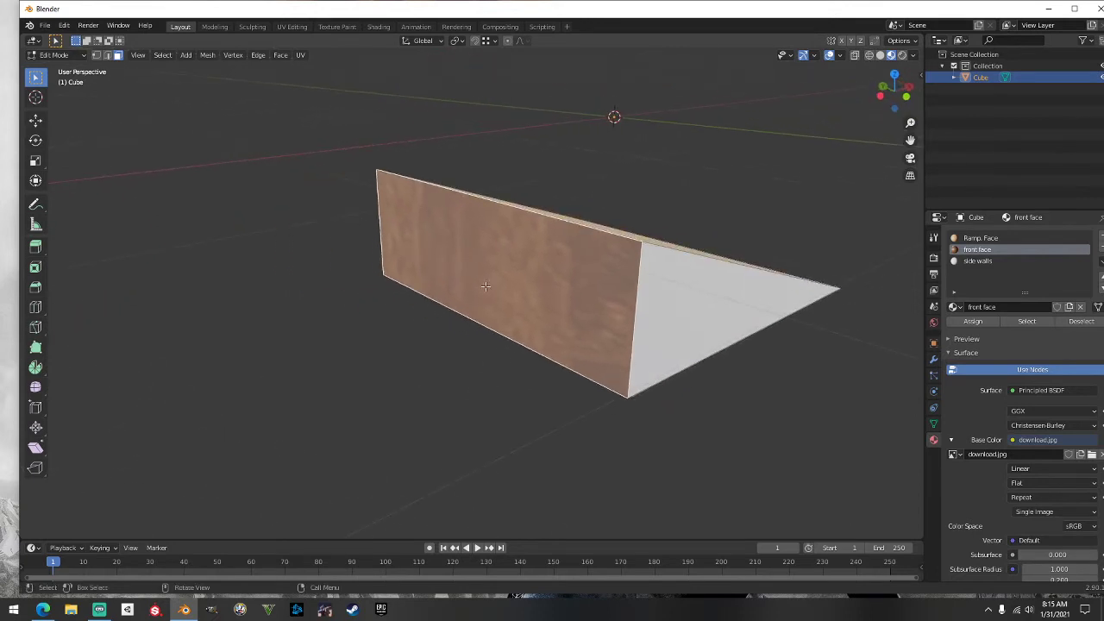
pyautogui.rightClick(498, 246)
pyautogui.moveTo(497, 247)
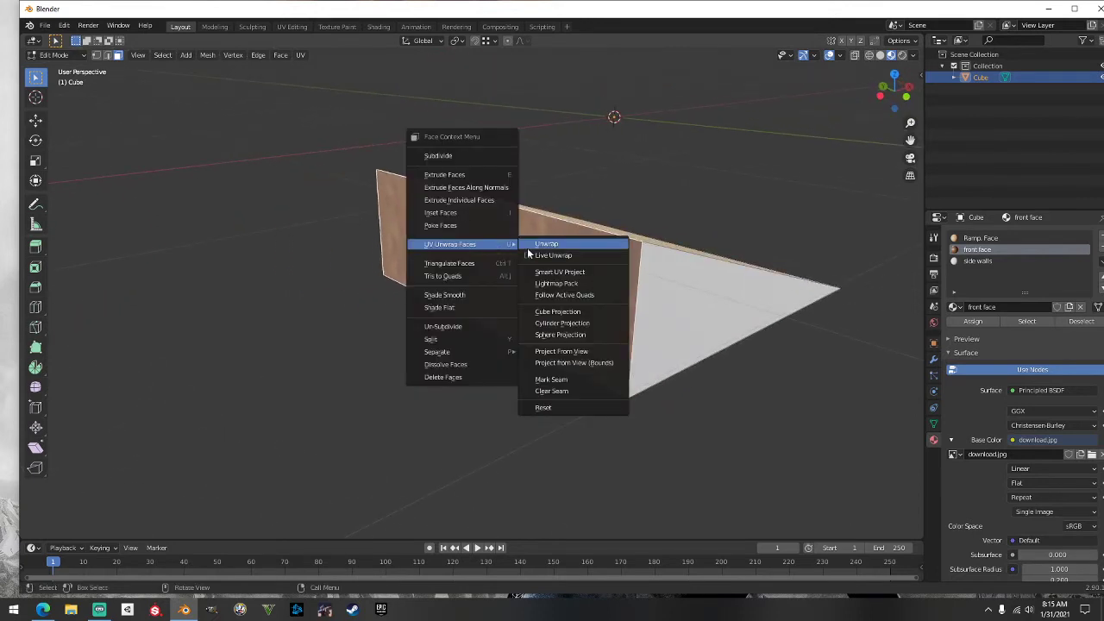
pyautogui.click(557, 272)
pyautogui.click(547, 368)
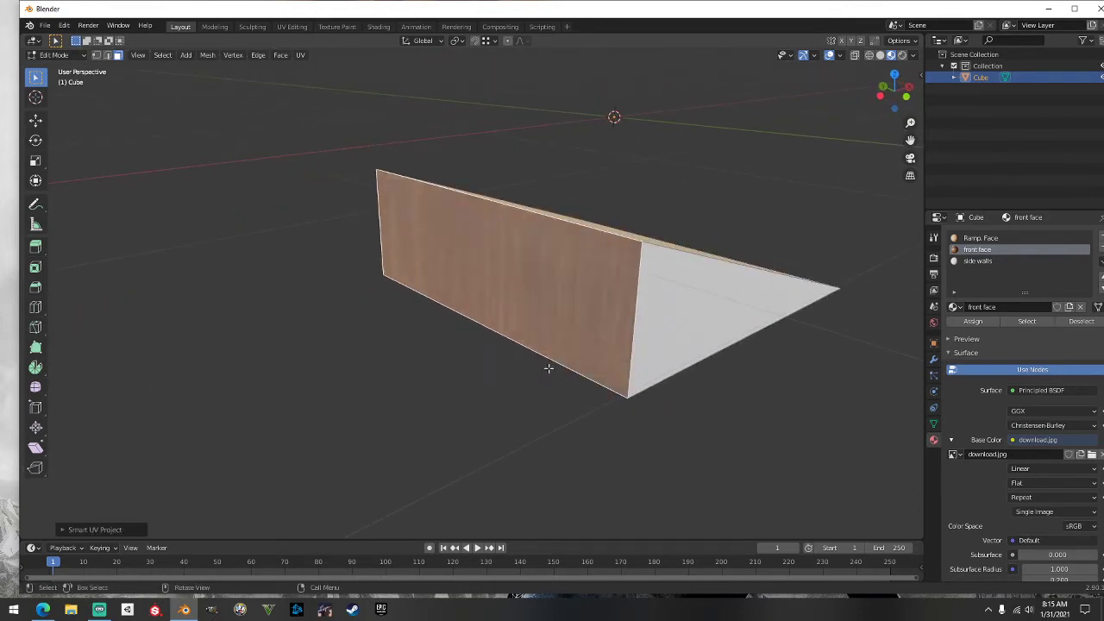
# - Deselect the front face and orbit around the wooden wedge to inspect it
pyautogui.moveTo(547, 365); pyautogui.dragTo(615, 311, button='middle')
pyautogui.click(600, 79)
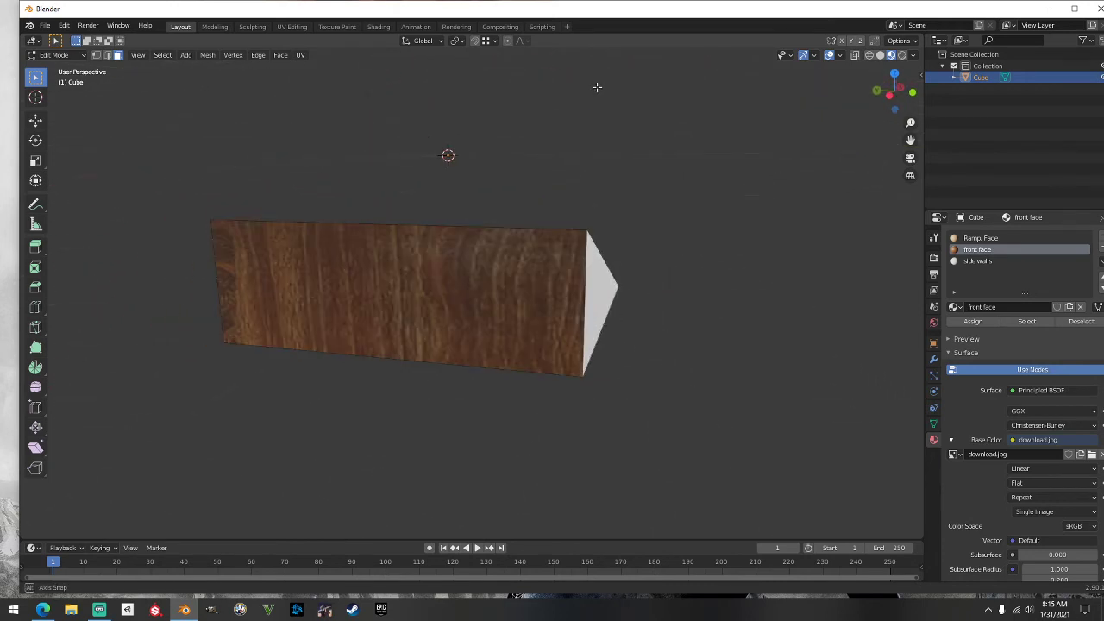
pyautogui.moveTo(596, 88); pyautogui.dragTo(569, 188, button='middle')
pyautogui.scroll(8, 509, 287)
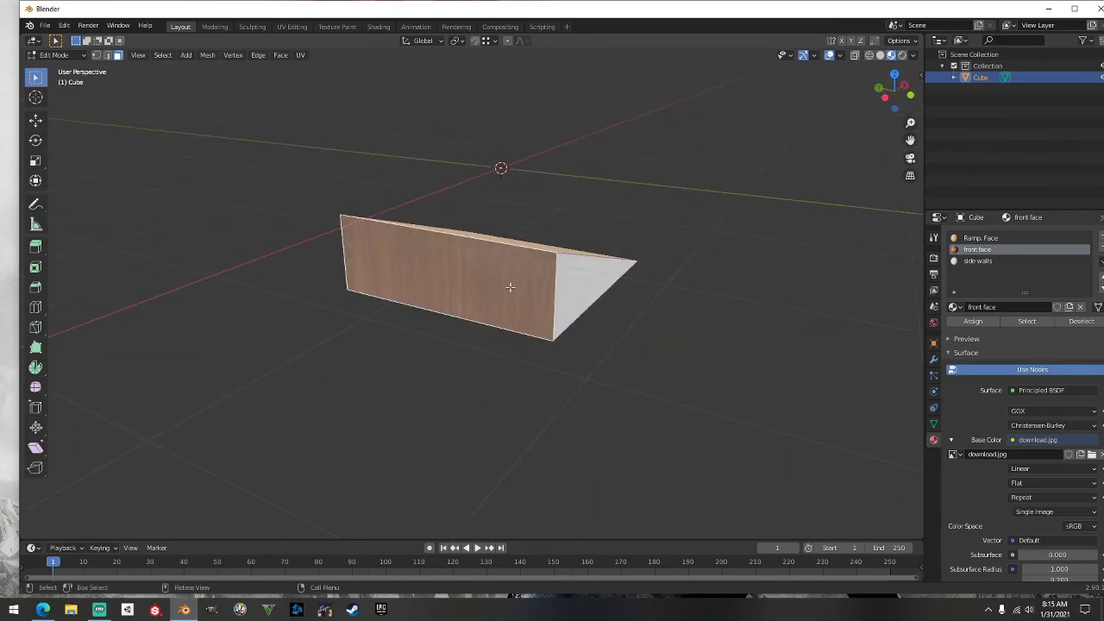
pyautogui.moveTo(439, 249); pyautogui.dragTo(420, 252, button='middle')
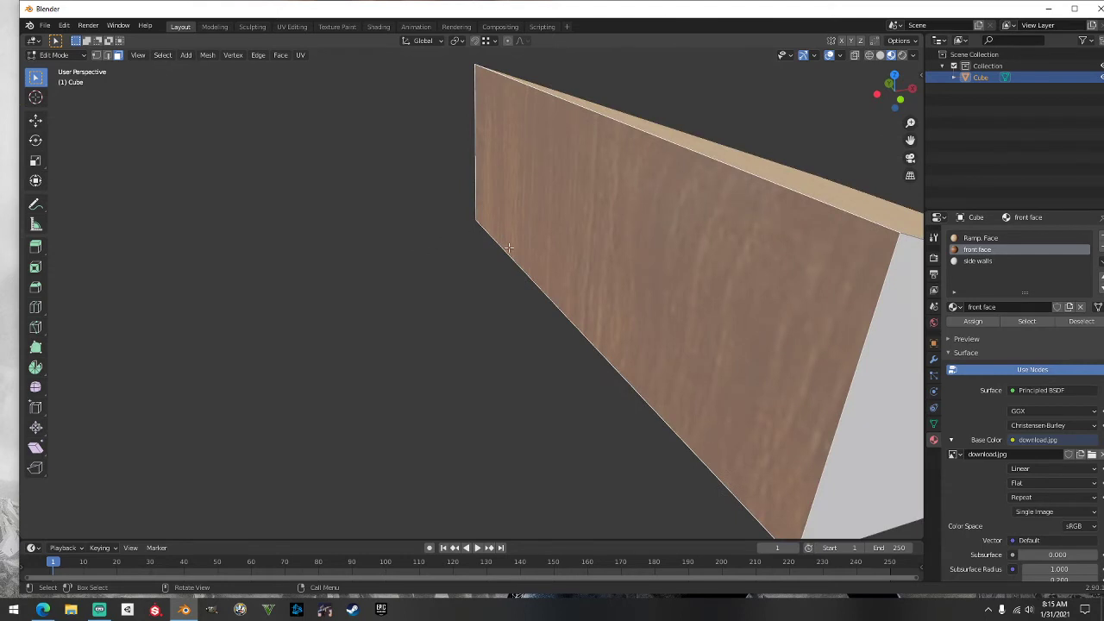
pyautogui.moveTo(507, 247); pyautogui.dragTo(634, 223, button='middle')
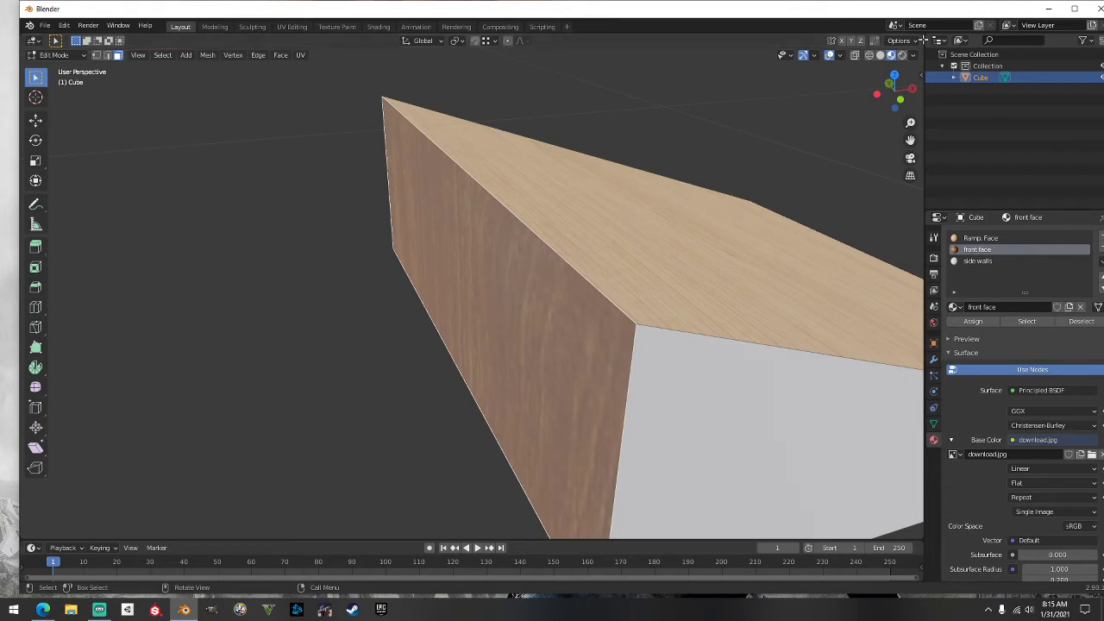
# - Split the 3D view and turn the right half into a UV Editor
pyautogui.moveTo(921, 36); pyautogui.dragTo(497, 54)
pyautogui.click(503, 41)
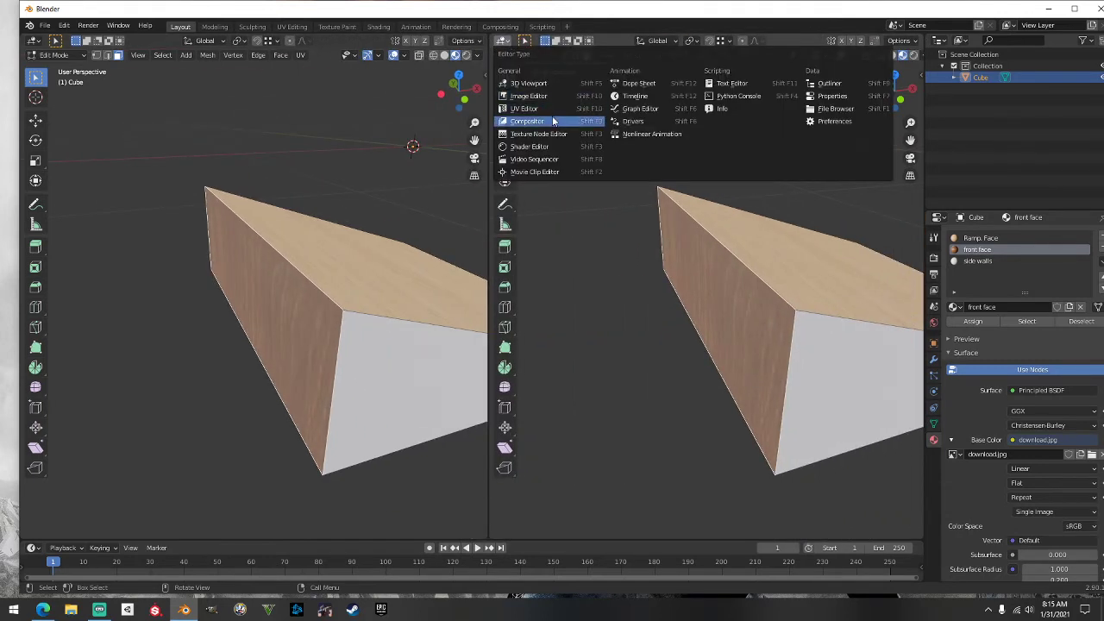
pyautogui.click(556, 107)
pyautogui.scroll(-1, 669, 233)
# - Select the front face's UV island and rotate it 90°
pyautogui.moveTo(722, 333); pyautogui.dragTo(591, 235)
pyautogui.write('r90')
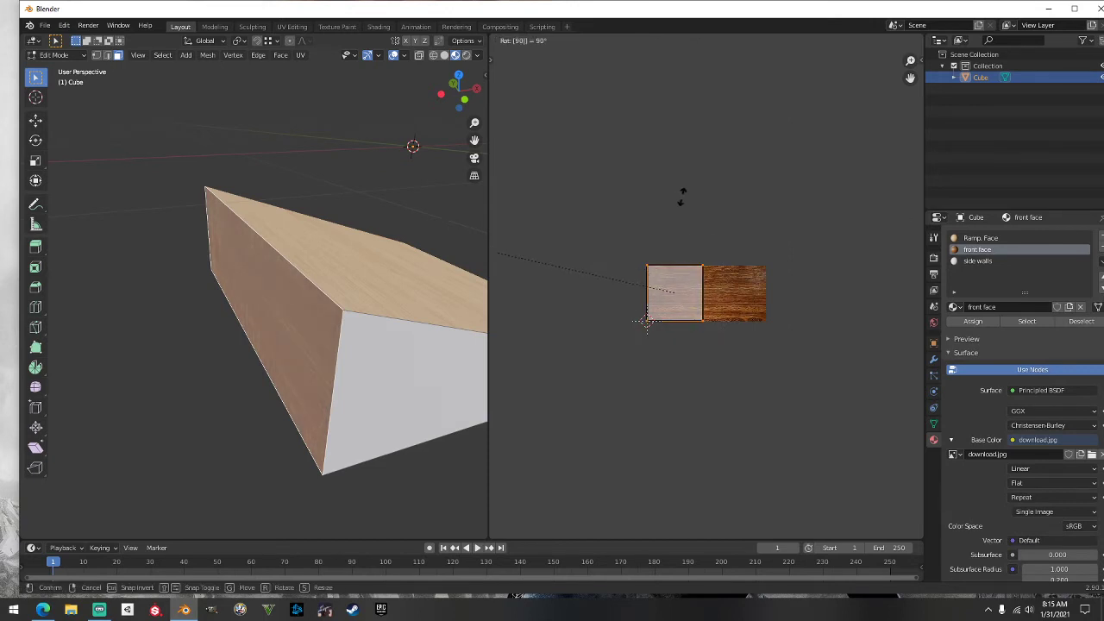
pyautogui.press('Return')
# - Move the island's right edge along X to the image's right border
pyautogui.moveTo(770, 354); pyautogui.dragTo(679, 245)
pyautogui.press('g')
pyautogui.press('x')
pyautogui.click(750, 267)
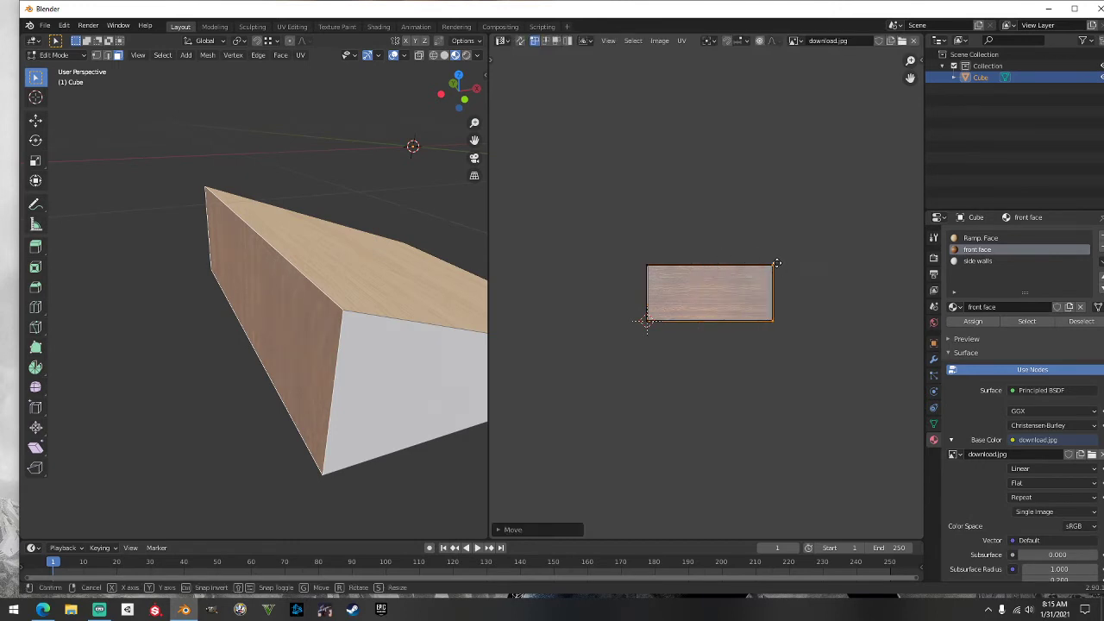
pyautogui.press('g')
pyautogui.press('x')
pyautogui.click(770, 270)
pyautogui.press('Tab')
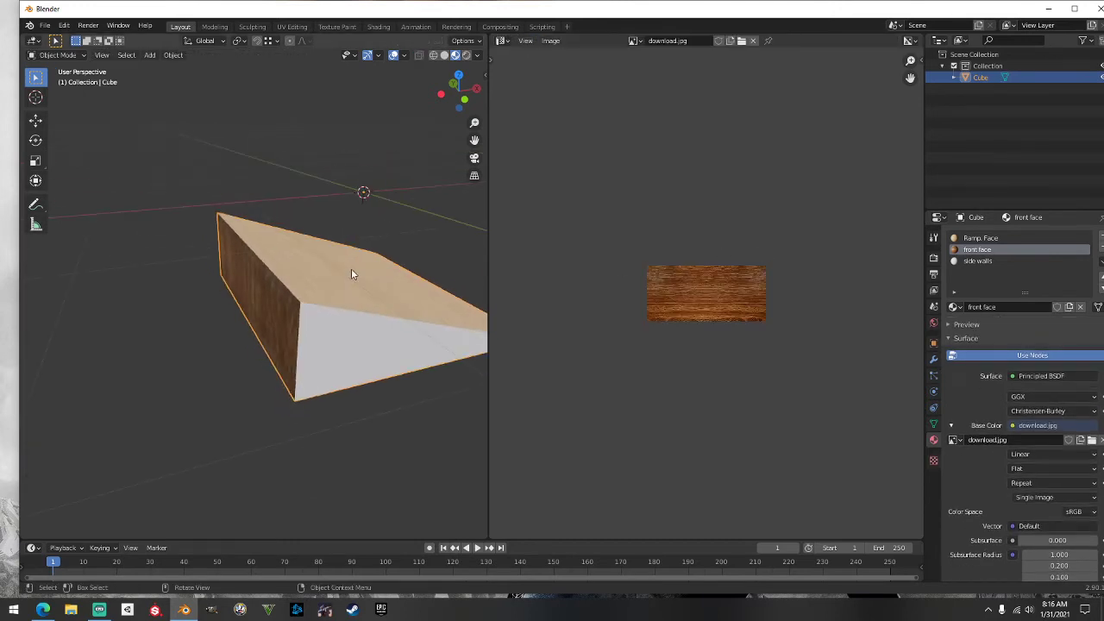
pyautogui.moveTo(352, 274); pyautogui.dragTo(176, 313, button='middle')
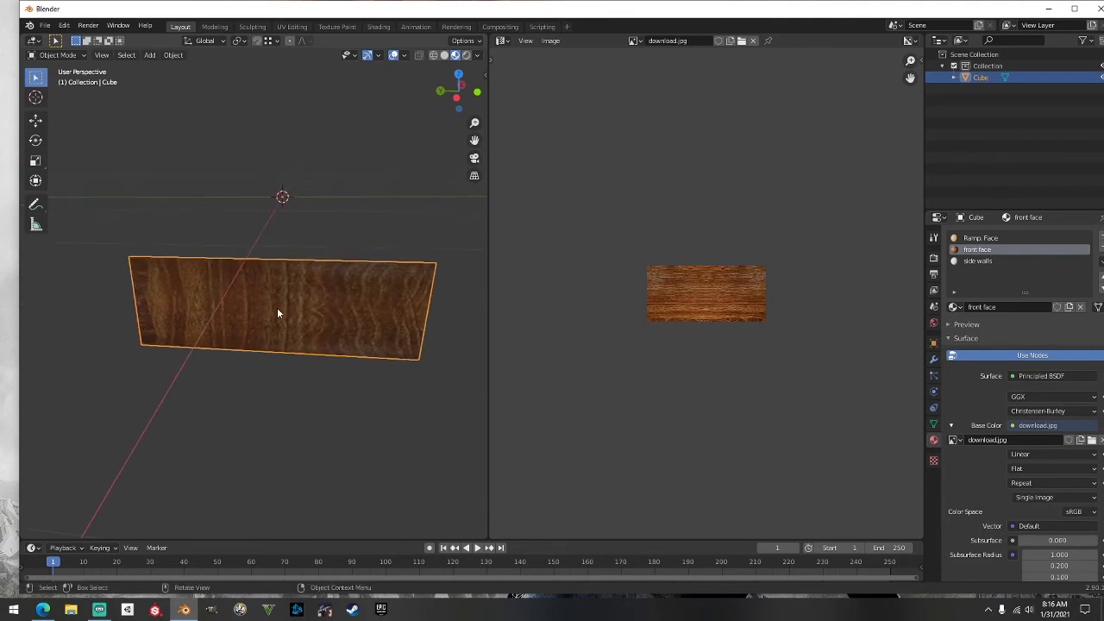
pyautogui.moveTo(325, 298); pyautogui.dragTo(305, 365, button='middle')
pyautogui.scroll(-4, 376, 353)
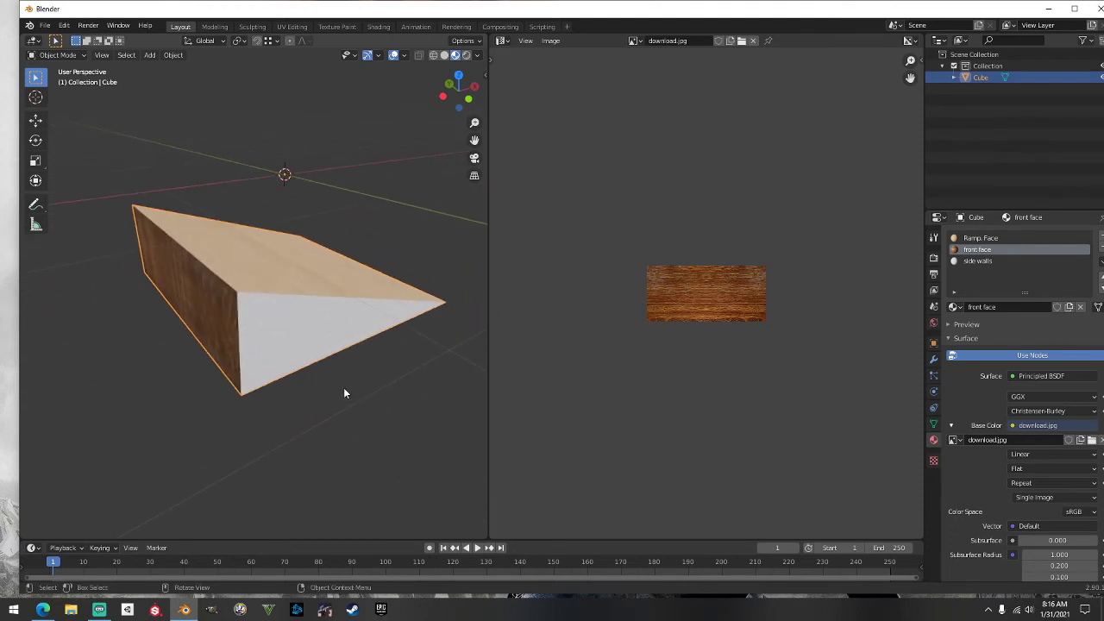
pyautogui.click(344, 387)
pyautogui.moveTo(377, 365); pyautogui.dragTo(151, 326, button='middle')
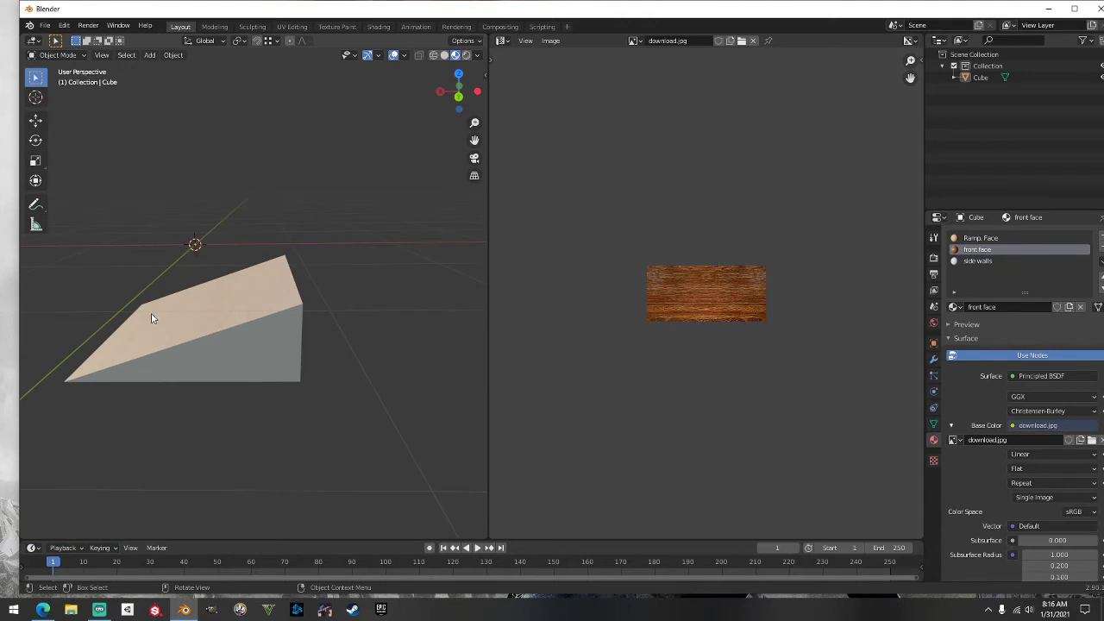
# - Select the wedge, enter Edit Mode, and pick a side wall face
pyautogui.click(269, 349)
pyautogui.moveTo(267, 330); pyautogui.dragTo(104, 328, button='middle')
pyautogui.press('Tab')
pyautogui.click(308, 387)
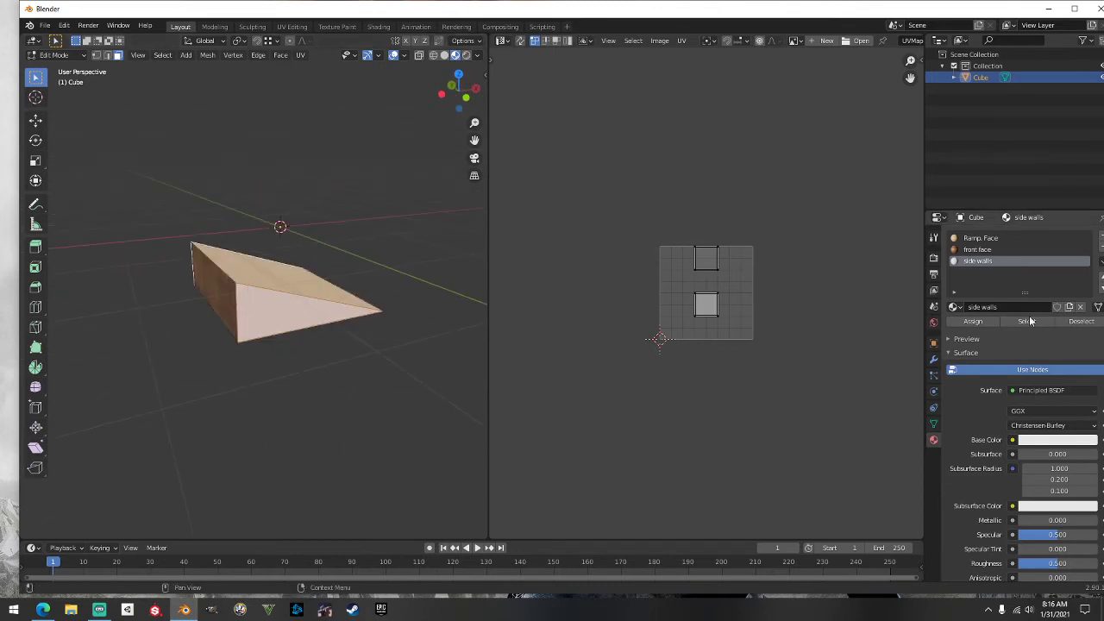
# - Feed the side walls Base Color from an Image Texture, leaving the image empty
pyautogui.click(1014, 442)
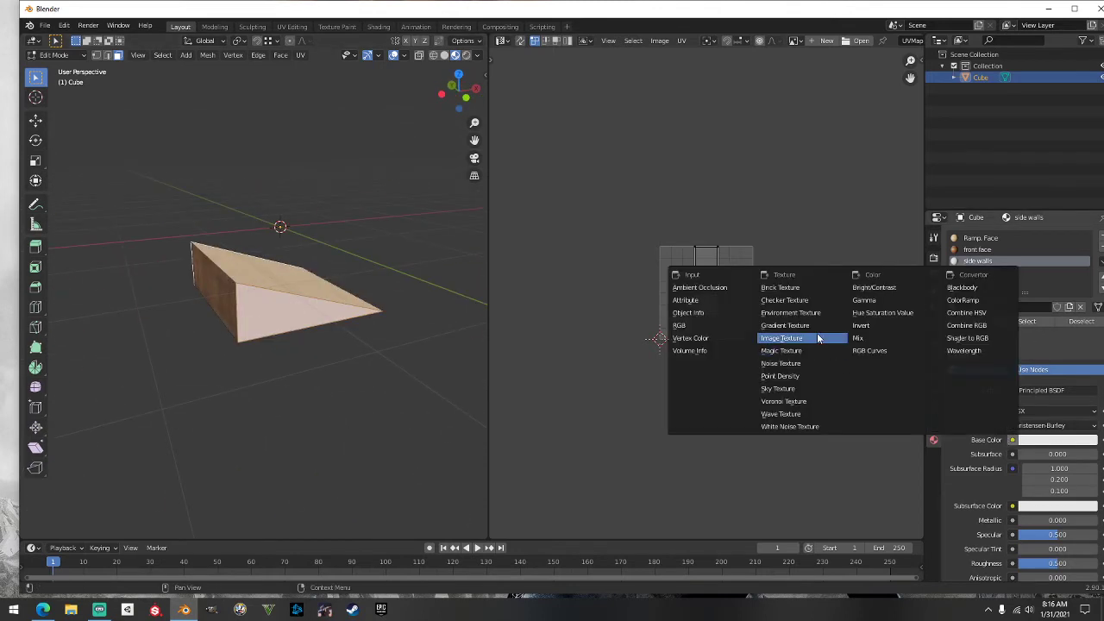
pyautogui.click(818, 338)
pyautogui.click(1078, 454)
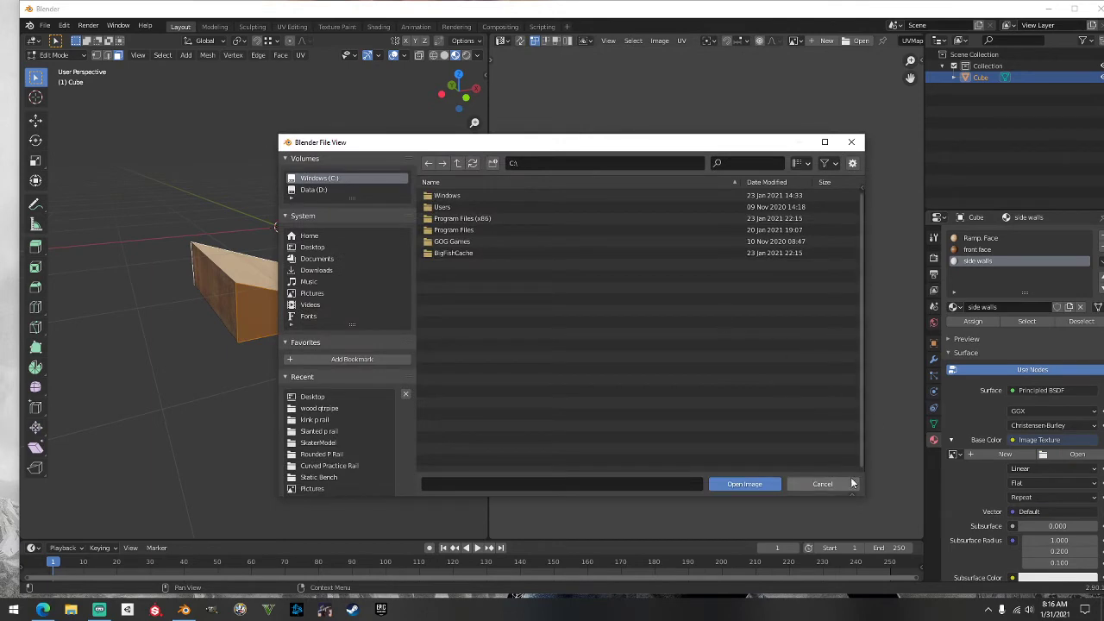
pyautogui.click(848, 484)
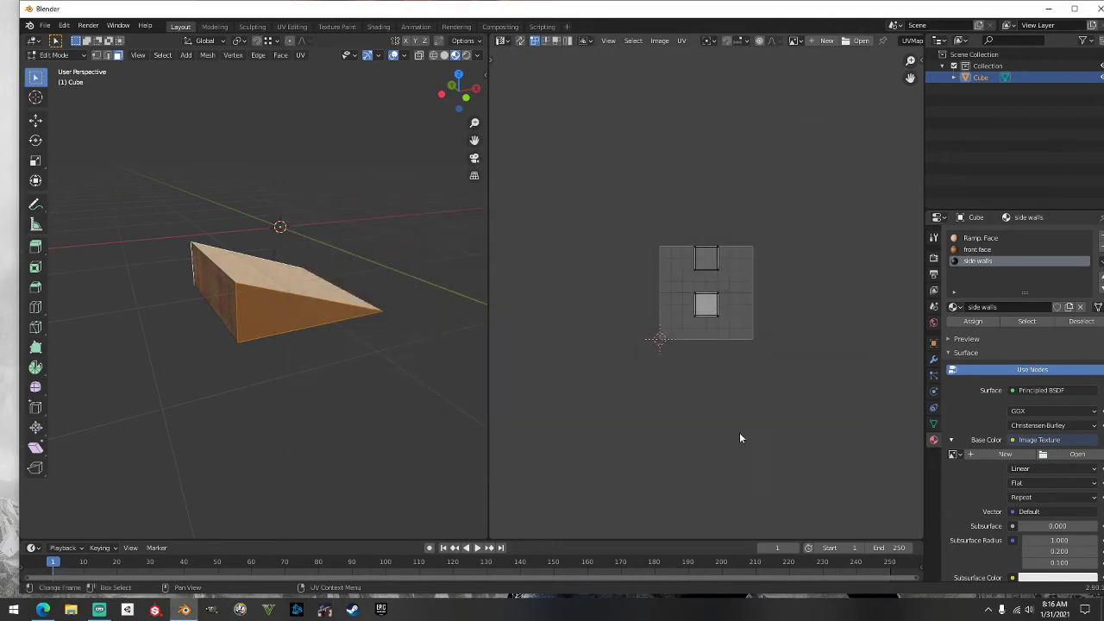
# - Change the Google Images search to 'seamless blue paint texture'
pyautogui.click(43, 610)
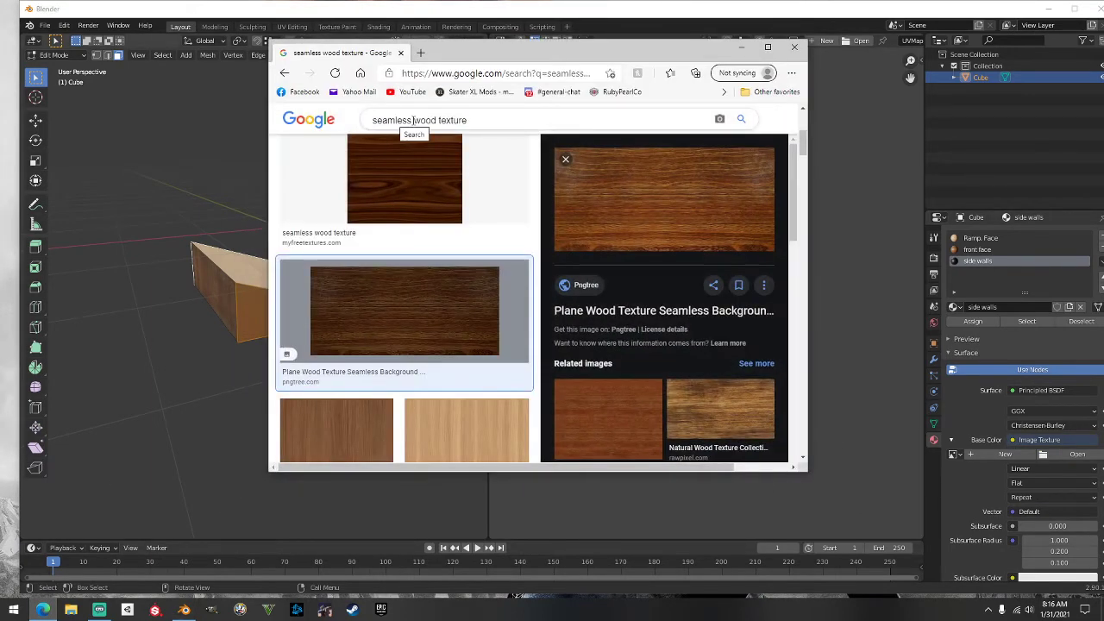
pyautogui.moveTo(413, 121); pyautogui.dragTo(440, 123)
pyautogui.write('blue paint')
pyautogui.press('Return')
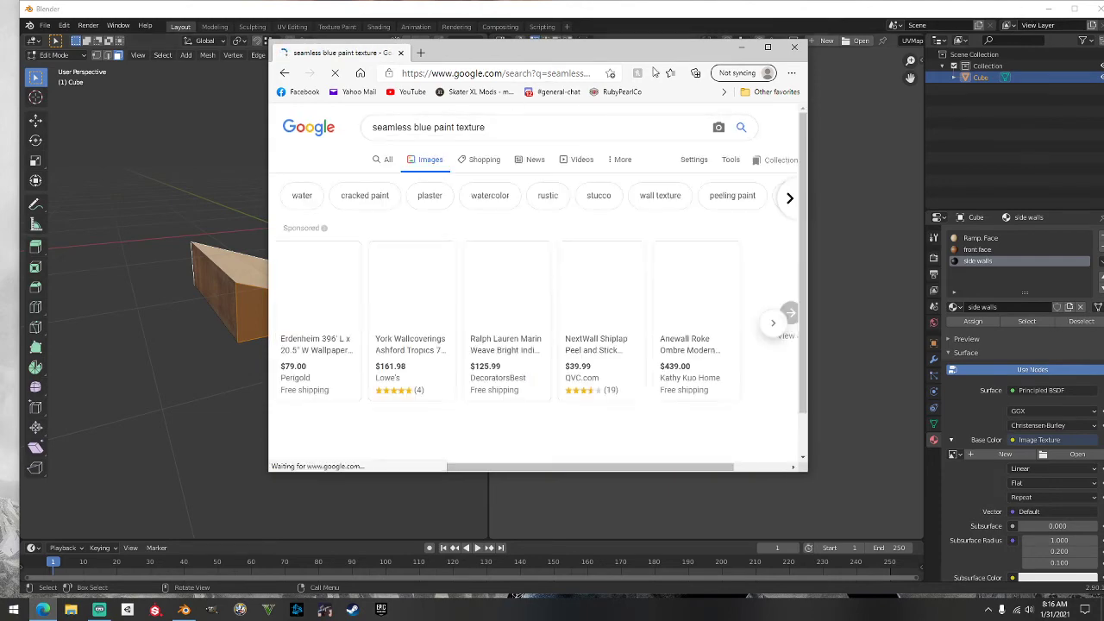
# - Save the first blue paint texture result's image to the desktop
pyautogui.scroll(-2, 371, 285)
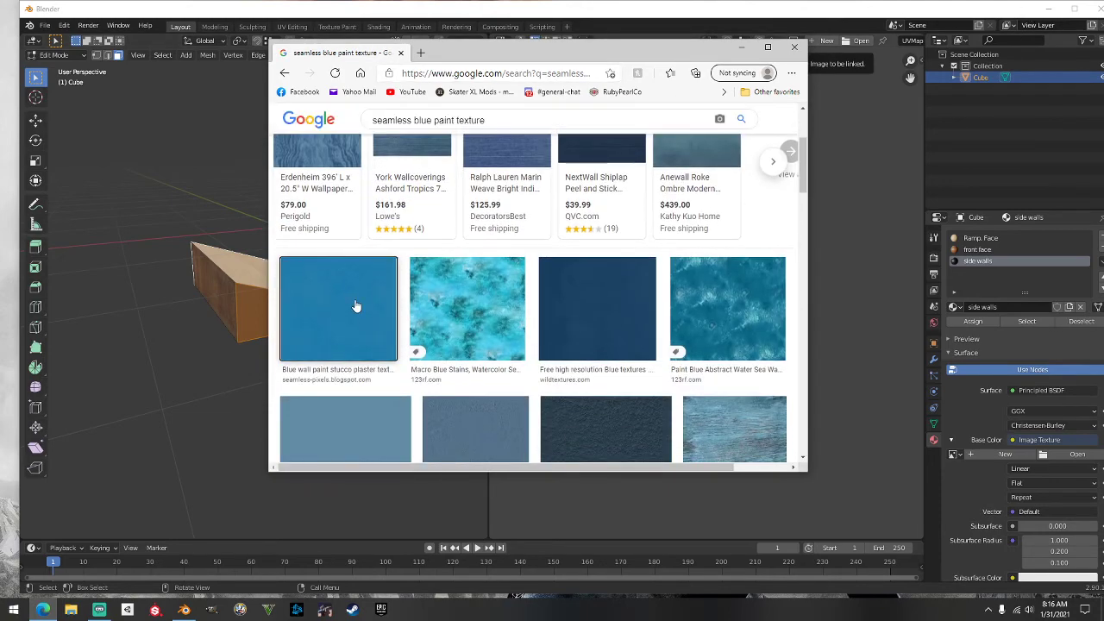
pyautogui.click(338, 308)
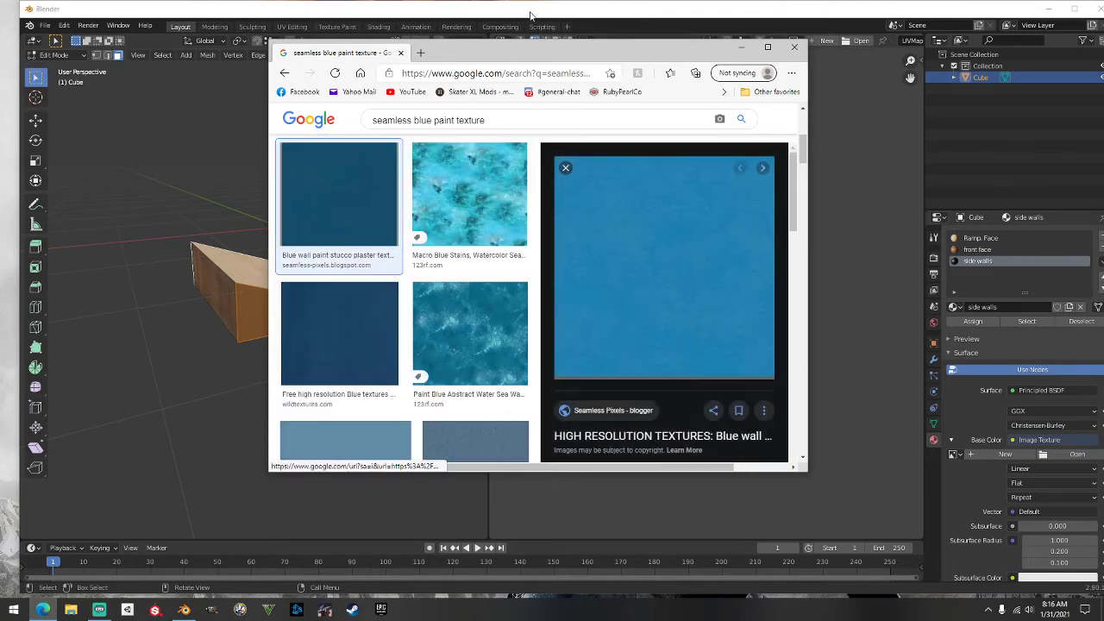
pyautogui.moveTo(527, 8); pyautogui.dragTo(763, 173)
pyautogui.click(666, 168)
pyautogui.click(653, 220)
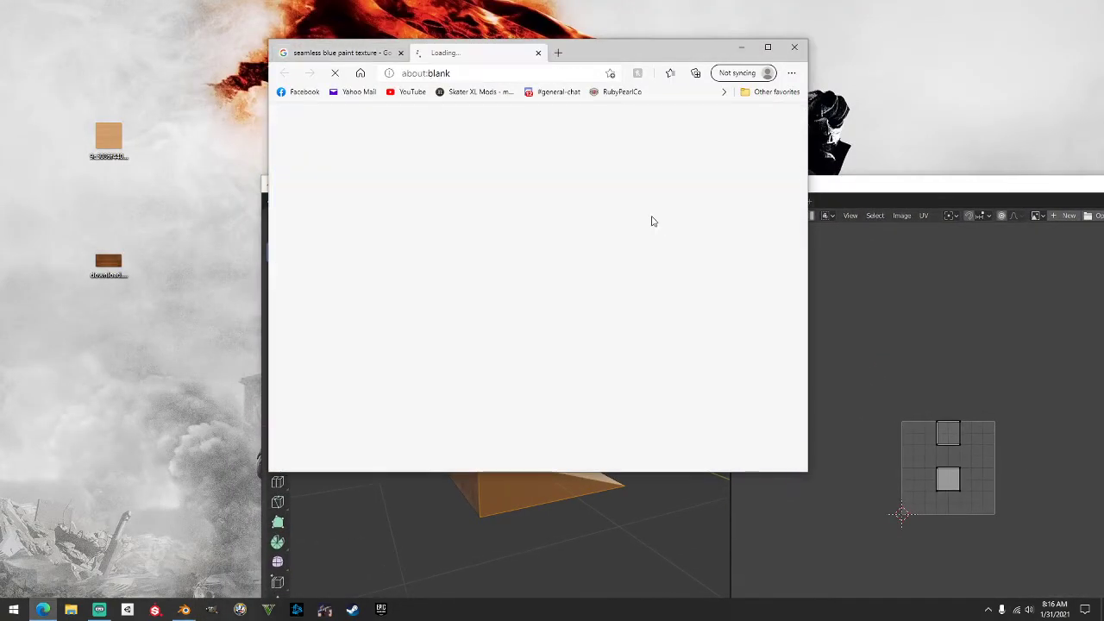
pyautogui.click(541, 53)
pyautogui.moveTo(664, 266)
pyautogui.mouseDown()
pyautogui.moveTo(210, 189)
pyautogui.moveTo(196, 203)
pyautogui.mouseUp()
# - Load the blue paint wall texture from the Desktop into the side walls Base Color
pyautogui.moveTo(994, 195); pyautogui.dragTo(682, 29)
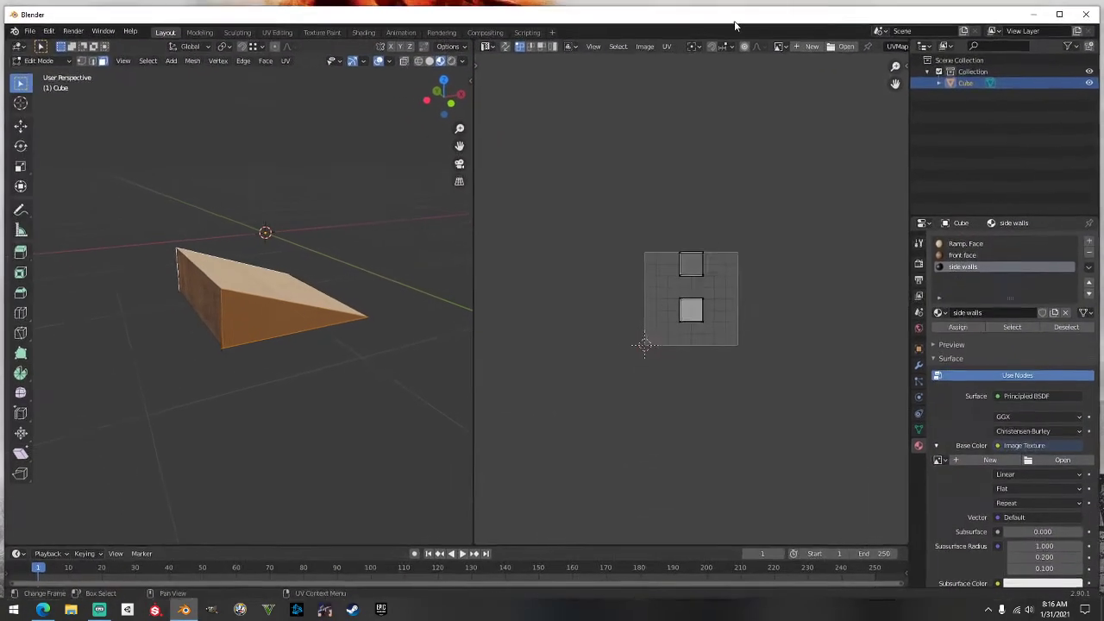
pyautogui.click(1055, 463)
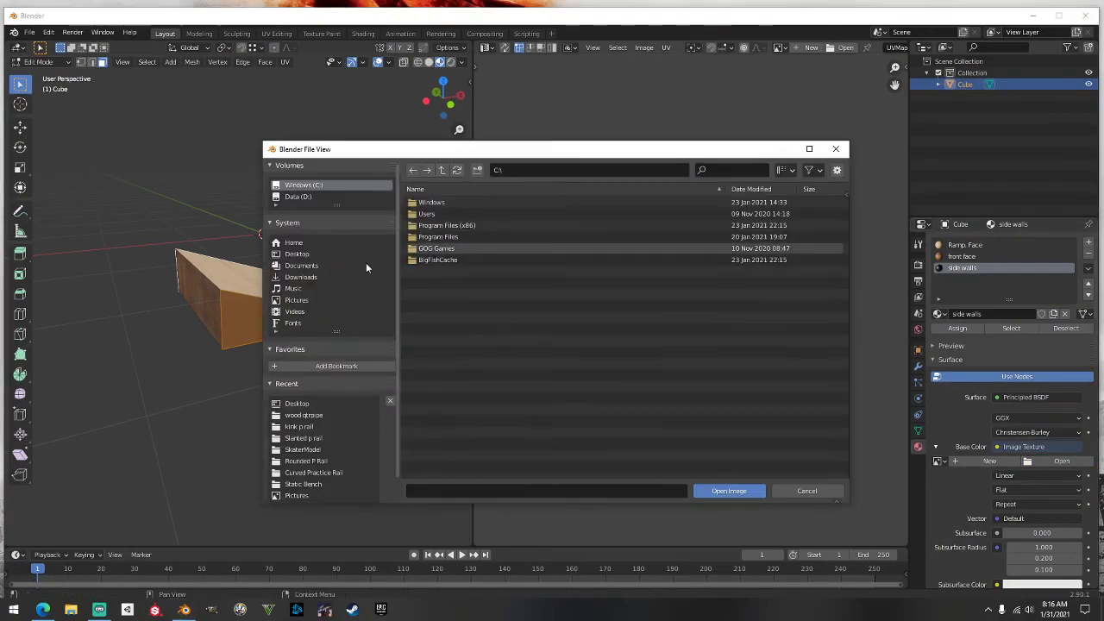
pyautogui.click(295, 254)
pyautogui.doubleClick(455, 287)
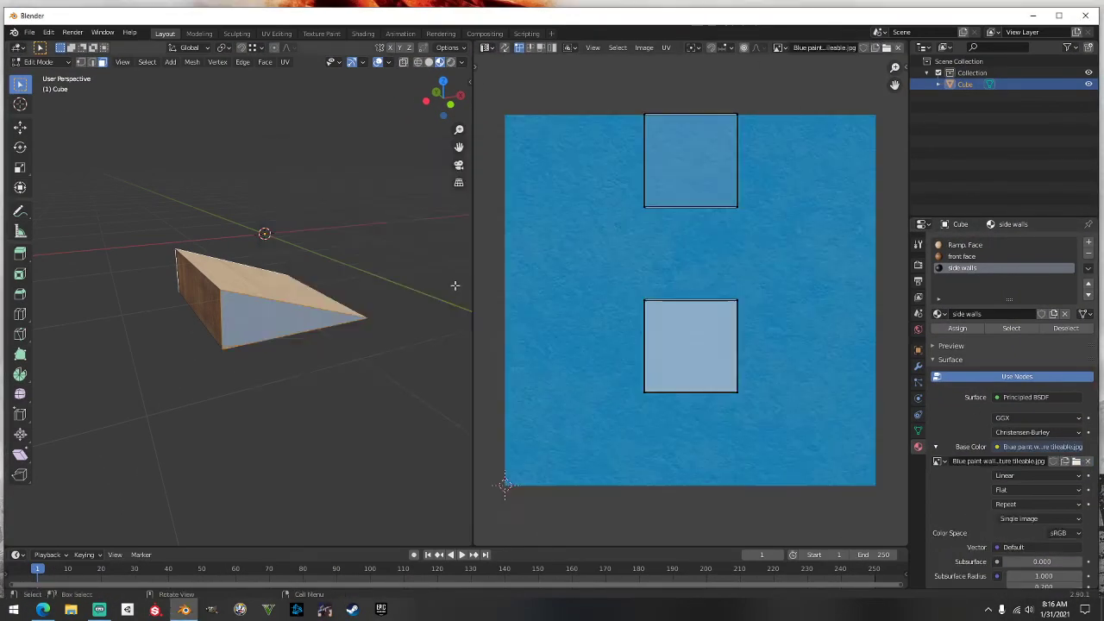
# - Smart UV project the selected side wall faces and return to Object Mode
pyautogui.rightClick(279, 345)
pyautogui.moveTo(264, 340)
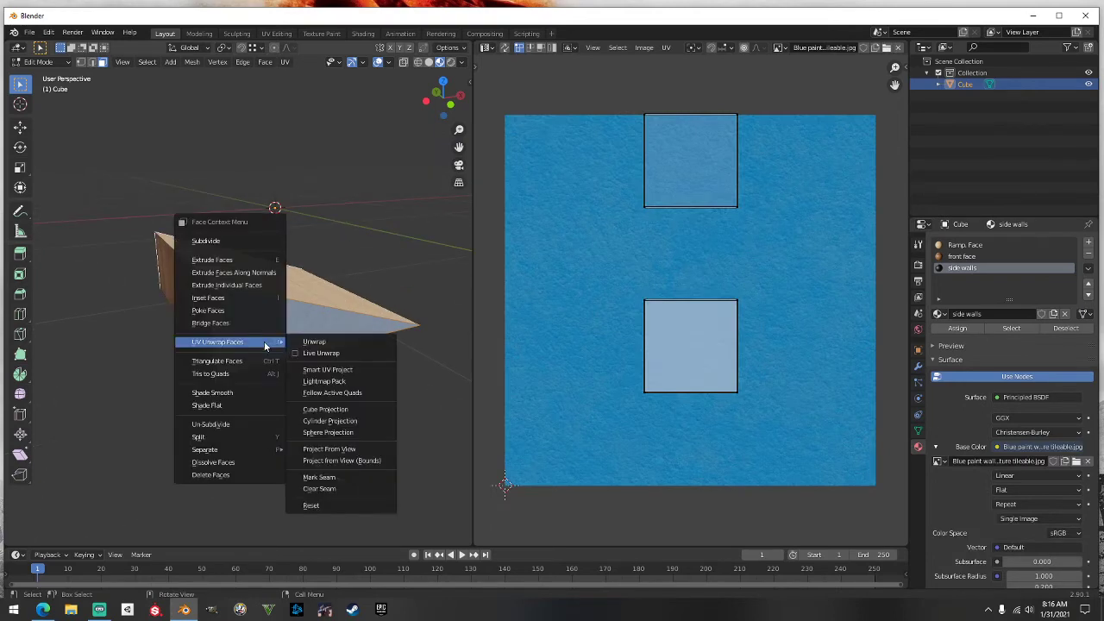
pyautogui.click(333, 369)
pyautogui.click(346, 460)
pyautogui.press('Tab')
# - Rejoin the image area into the 3D view and orbit the wedge to inspect all textured faces
pyautogui.moveTo(472, 41); pyautogui.dragTo(604, 173)
pyautogui.scroll(3, 427, 172)
pyautogui.moveTo(389, 182); pyautogui.dragTo(834, 195, button='middle')
pyautogui.scroll(-5, 215, 198)
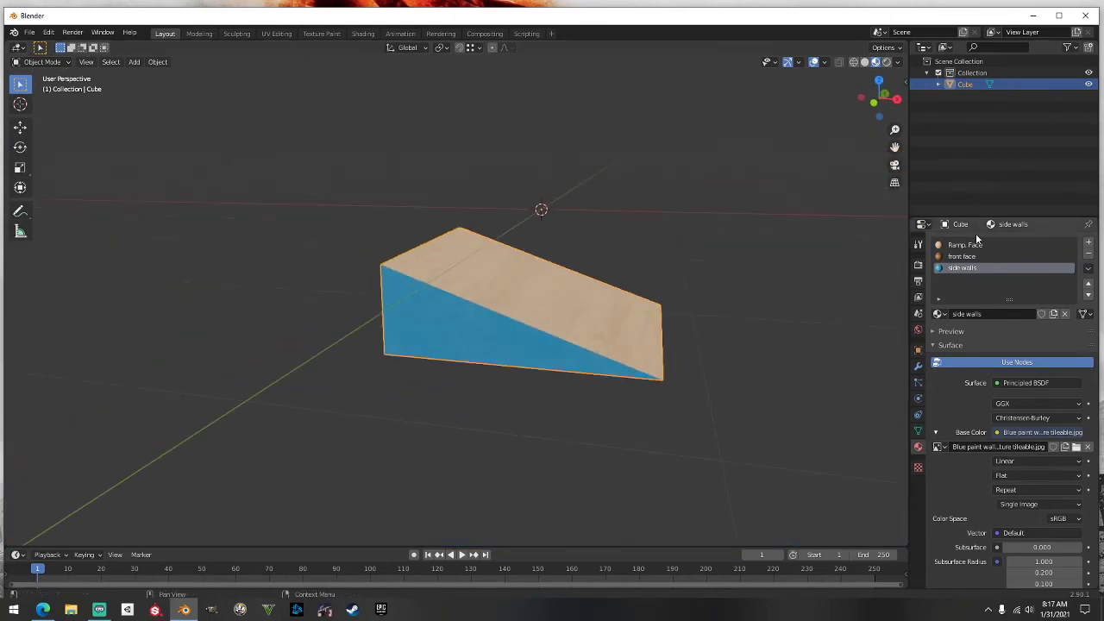
pyautogui.scroll(4, 716, 284)
pyautogui.moveTo(683, 286); pyautogui.dragTo(469, 271, button='middle')
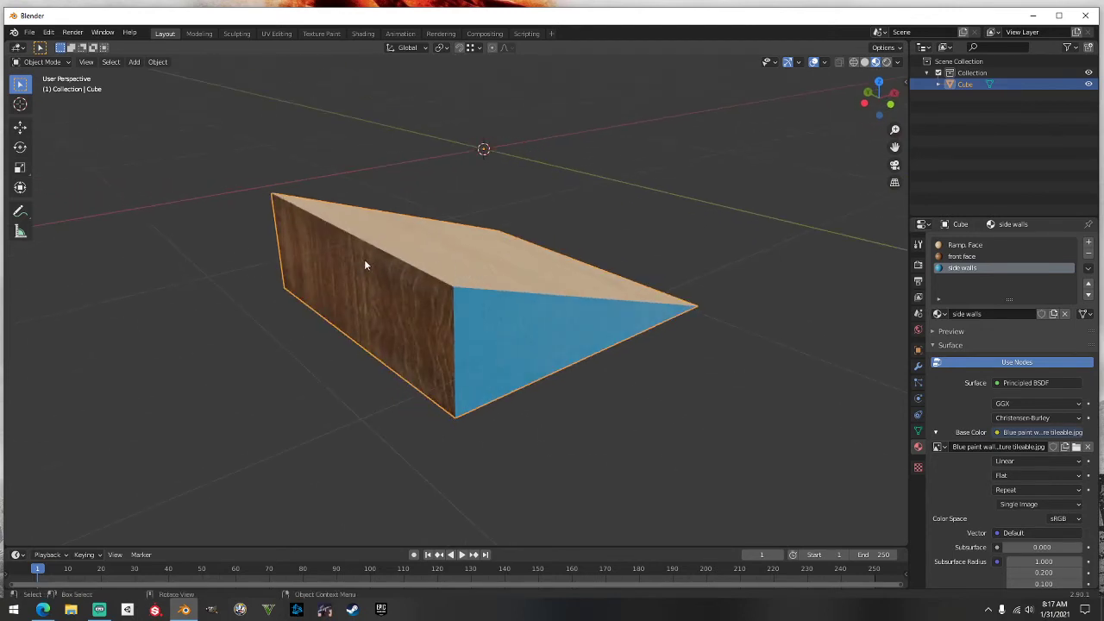
pyautogui.moveTo(255, 262); pyautogui.dragTo(293, 220, button='middle')
pyautogui.scroll(3, 346, 145)
pyautogui.moveTo(347, 144); pyautogui.dragTo(785, 244, button='middle')
pyautogui.scroll(-3, 522, 207)
pyautogui.scroll(3, 788, 241)
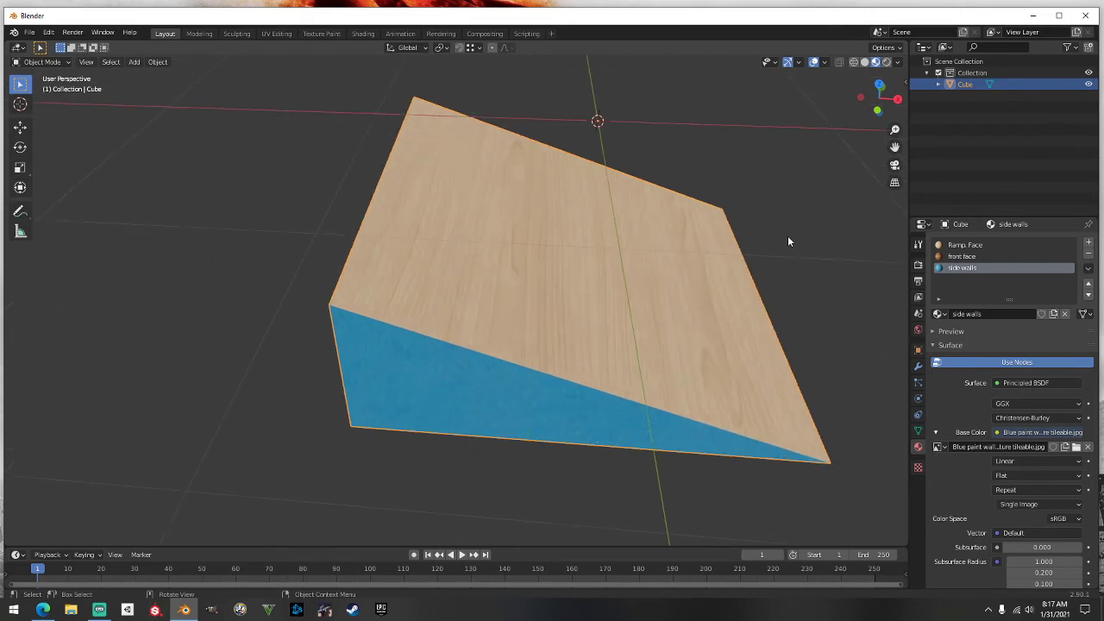
pyautogui.moveTo(537, 243)
pyautogui.mouseDown(button='middle')
pyautogui.moveTo(592, 241)
pyautogui.moveTo(513, 226)
pyautogui.moveTo(551, 230)
pyautogui.mouseUp(button='middle')
pyautogui.scroll(-3, 592, 236)
pyautogui.moveTo(463, 334); pyautogui.dragTo(399, 271, button='middle')
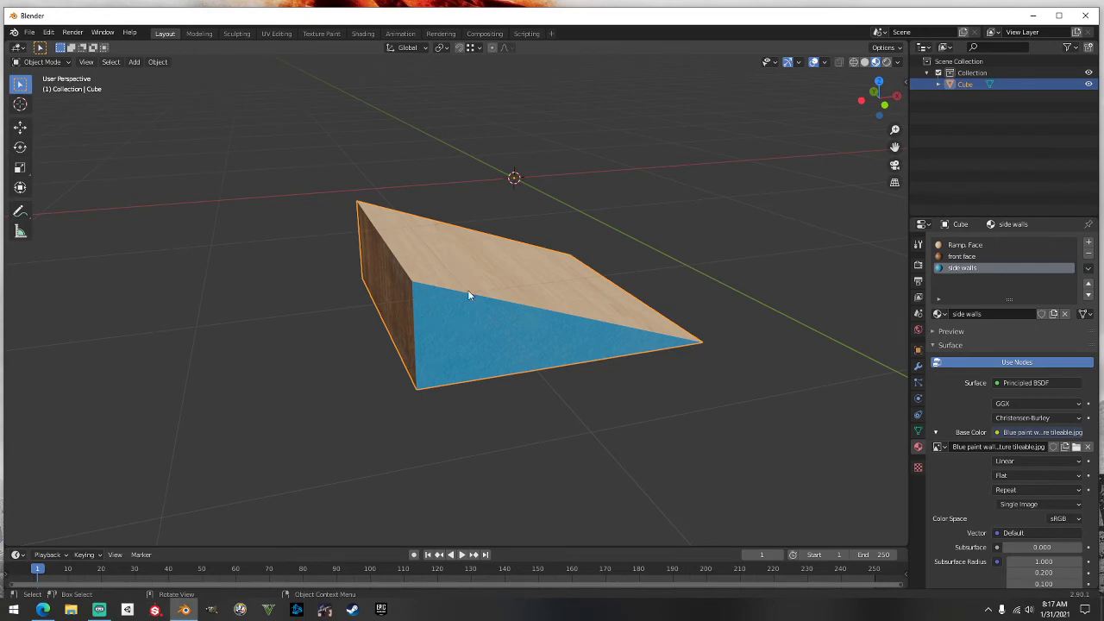
pyautogui.moveTo(471, 297); pyautogui.dragTo(433, 377, button='middle')
pyautogui.click(722, 205)
pyautogui.scroll(3, 614, 203)
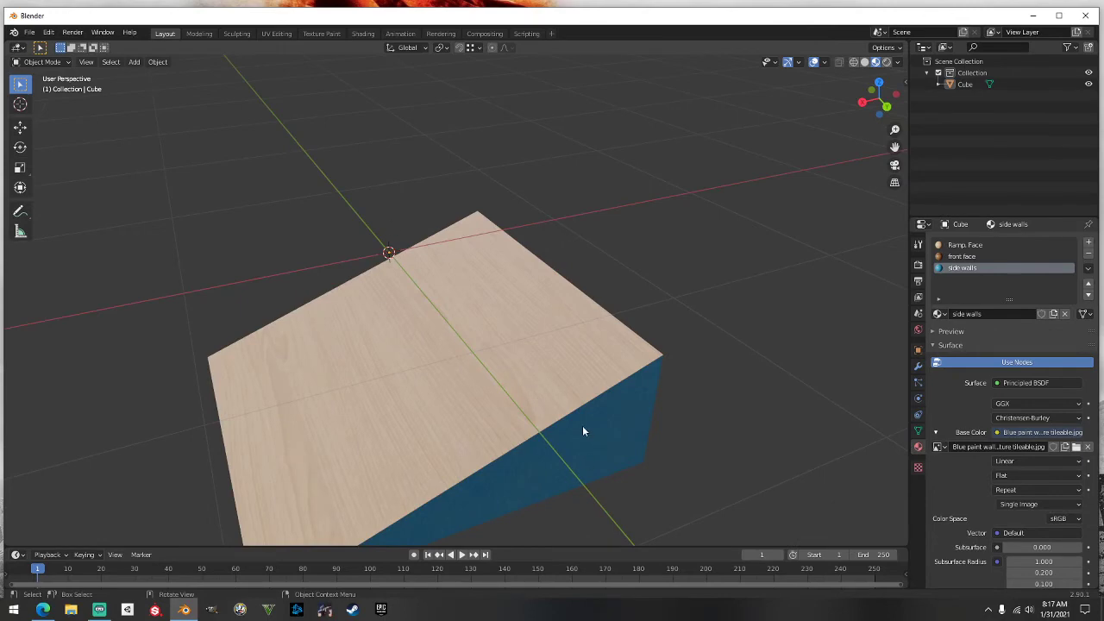
pyautogui.moveTo(555, 363); pyautogui.dragTo(789, 331, button='middle')
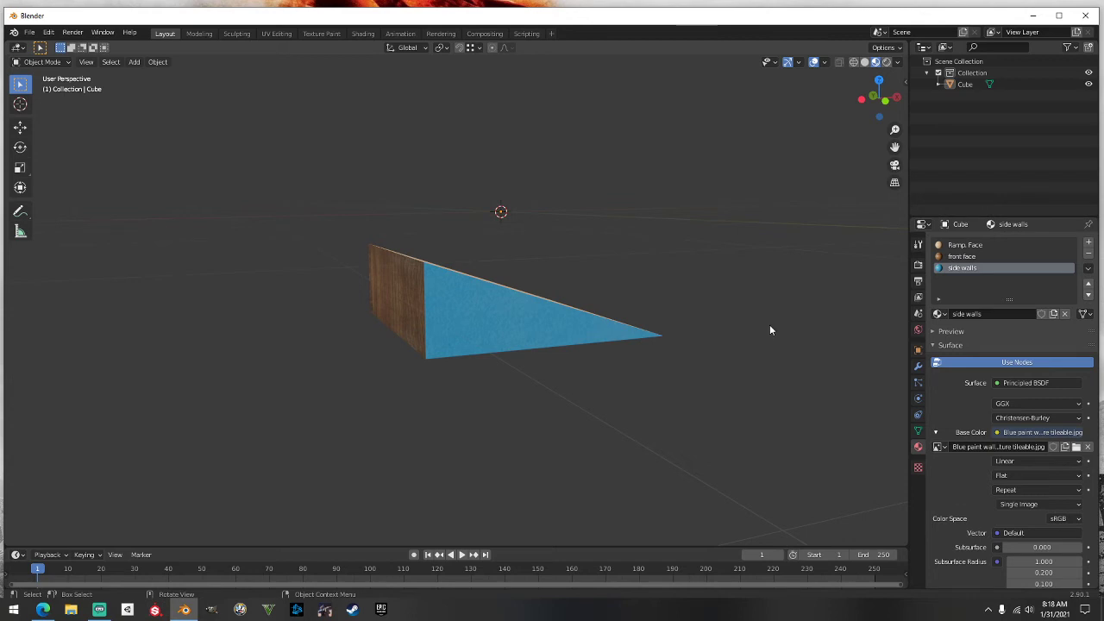
pyautogui.moveTo(687, 164); pyautogui.dragTo(414, 170, button='middle')
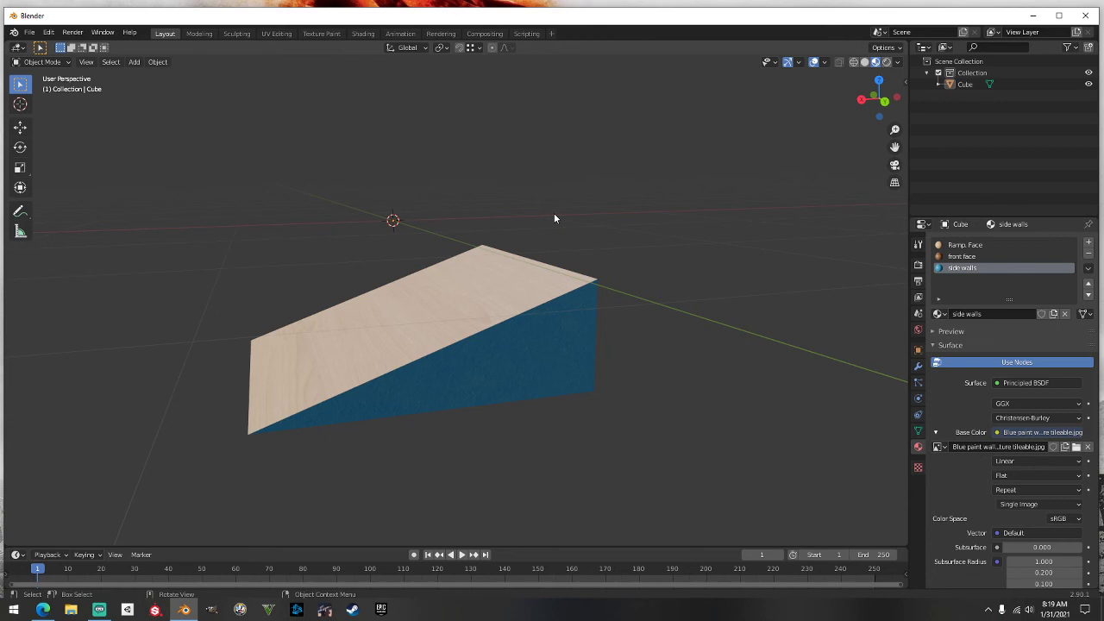
pyautogui.moveTo(460, 176); pyautogui.dragTo(526, 278, button='middle')
# - Select the ramp and cycle through the Ramp Face, front face and side walls slots
pyautogui.click(384, 278)
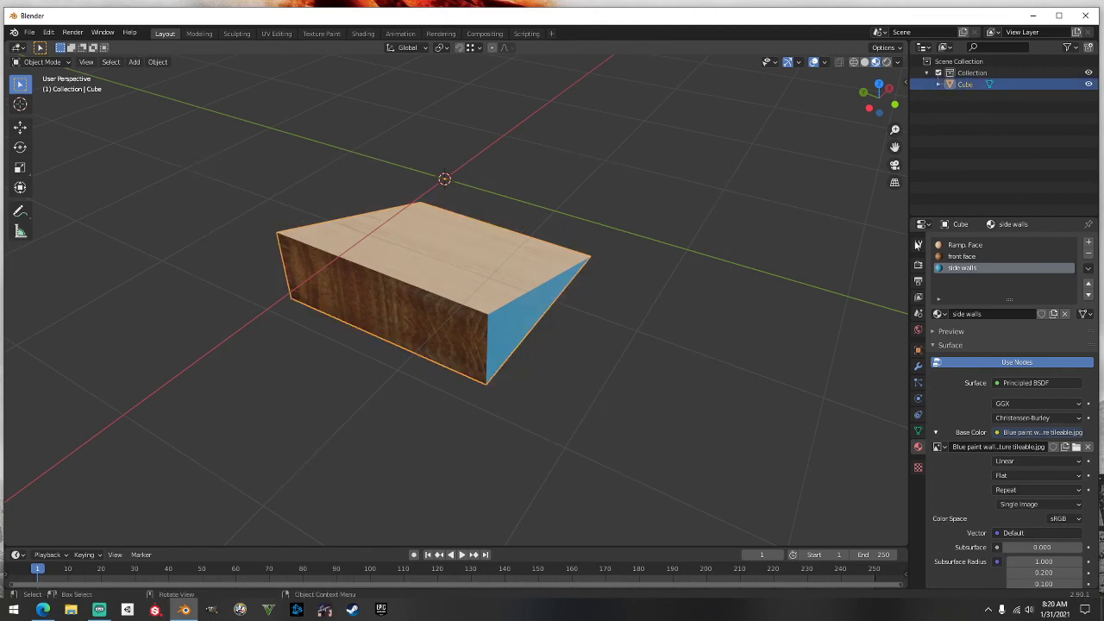
pyautogui.click(962, 245)
pyautogui.click(962, 257)
pyautogui.click(967, 269)
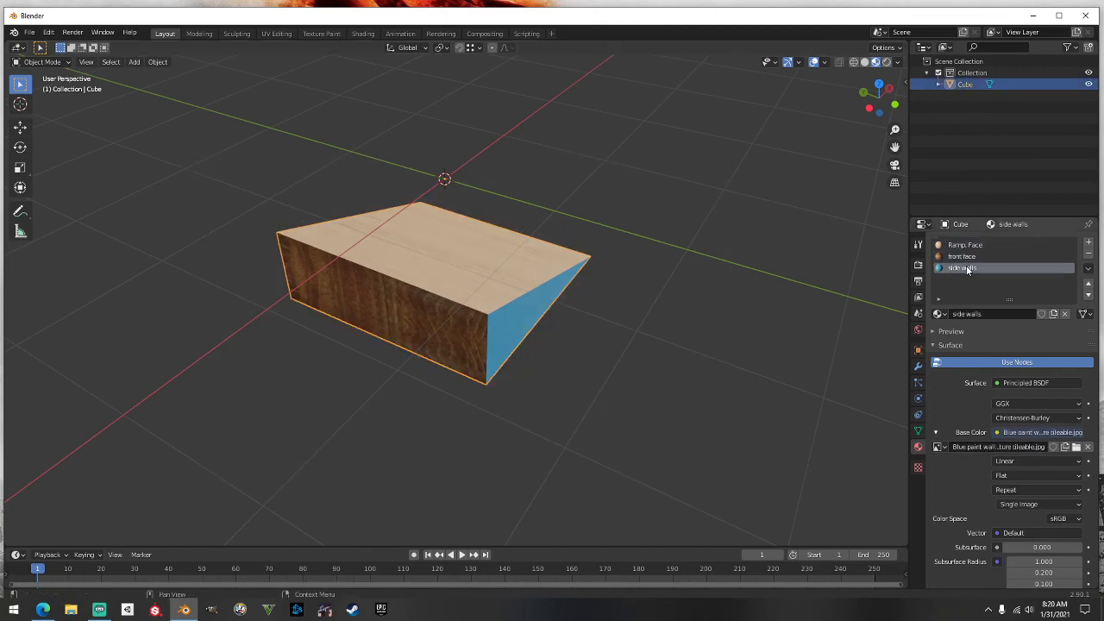
pyautogui.click(965, 257)
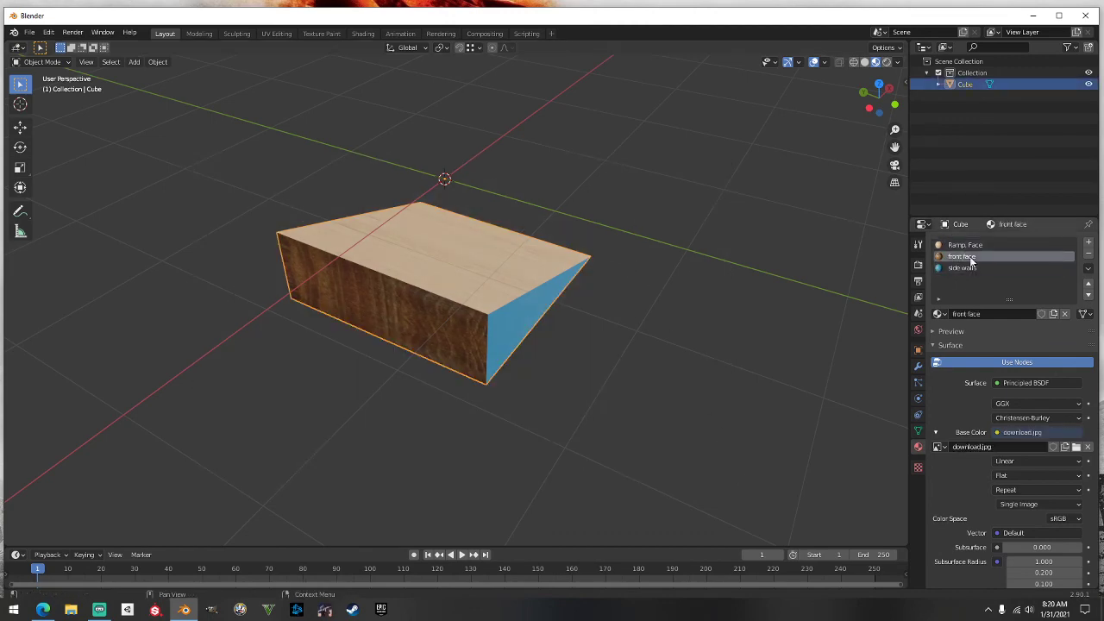
pyautogui.click(964, 246)
# - Unlink the Base Color images from the Ramp Face, front face and side walls materials
pyautogui.click(1088, 447)
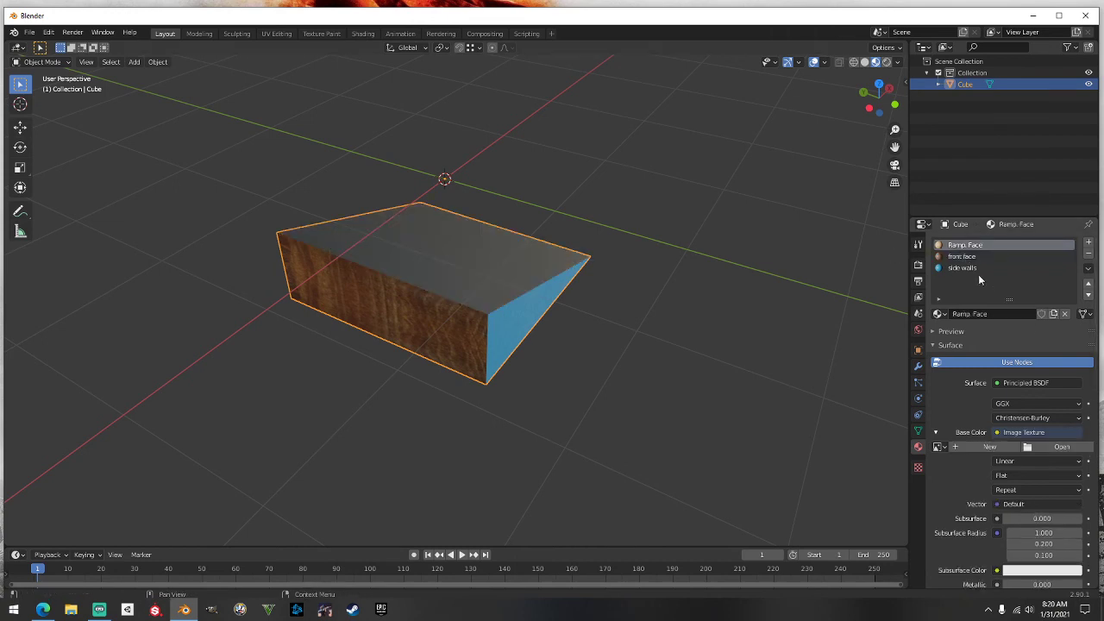
pyautogui.click(971, 257)
pyautogui.click(1088, 447)
pyautogui.click(963, 268)
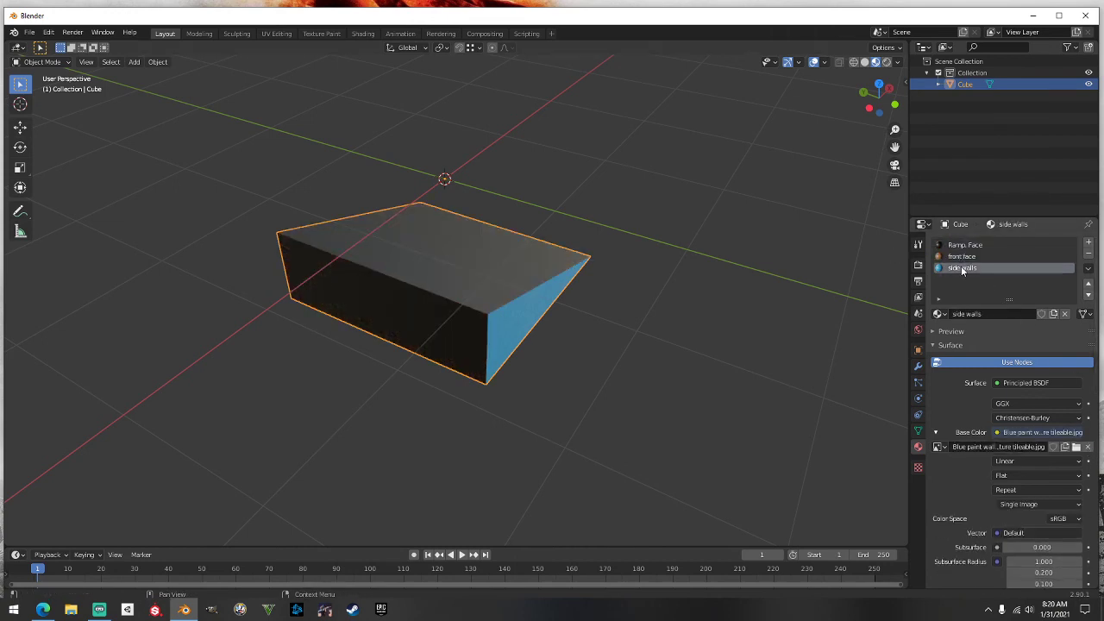
pyautogui.click(1088, 447)
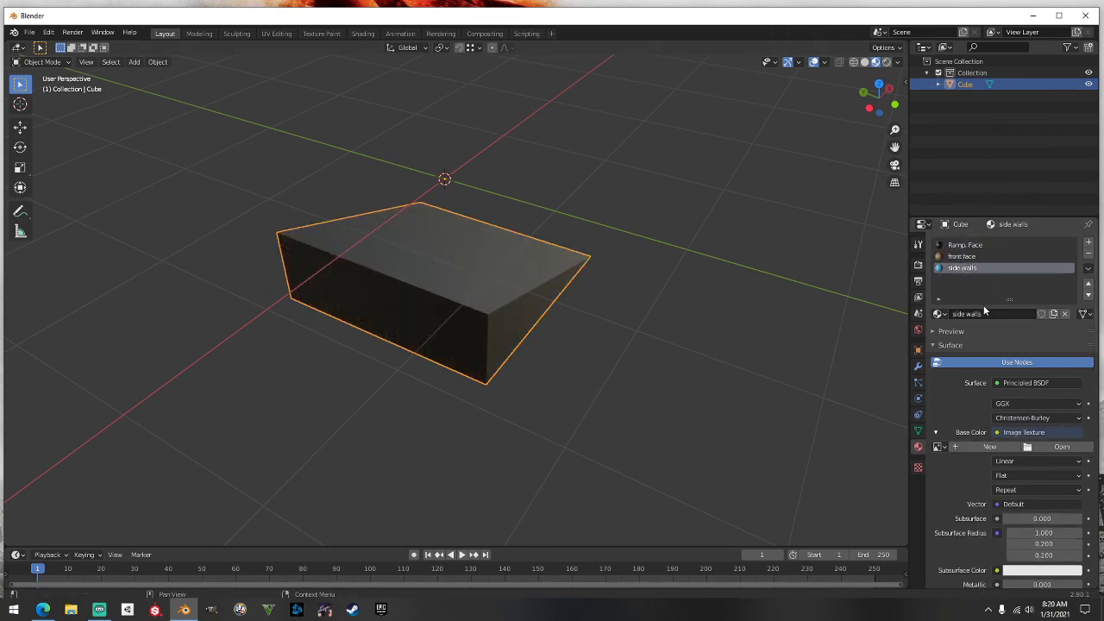
pyautogui.click(963, 246)
pyautogui.click(962, 257)
pyautogui.moveTo(435, 259); pyautogui.dragTo(394, 243, button='middle')
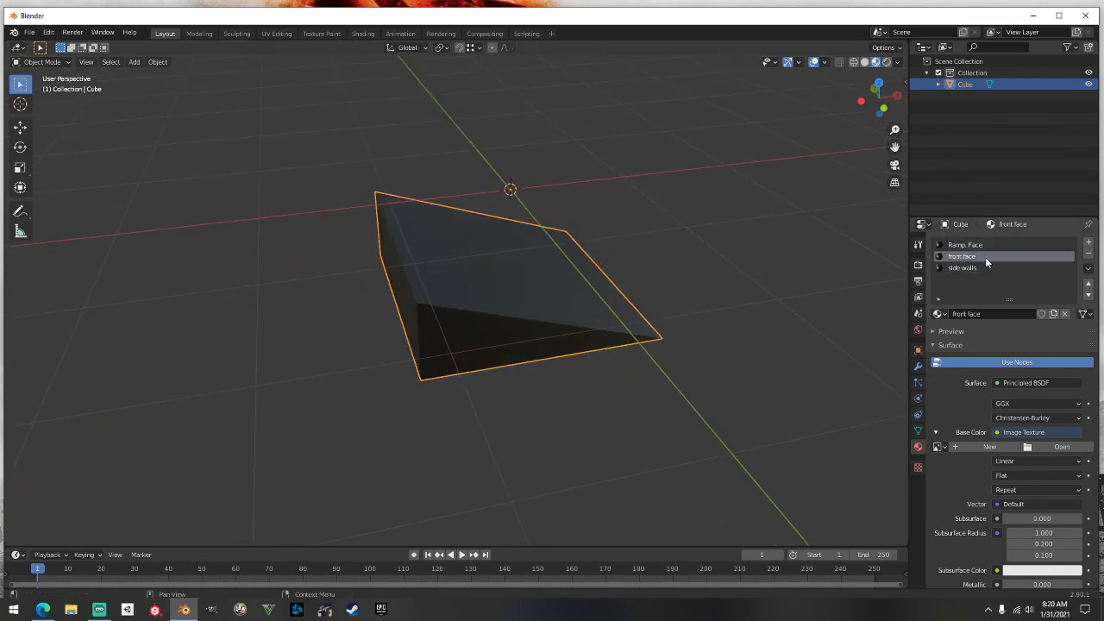
# - In Edit Mode, switch to the side walls slot and select a side wall face
pyautogui.press('Tab')
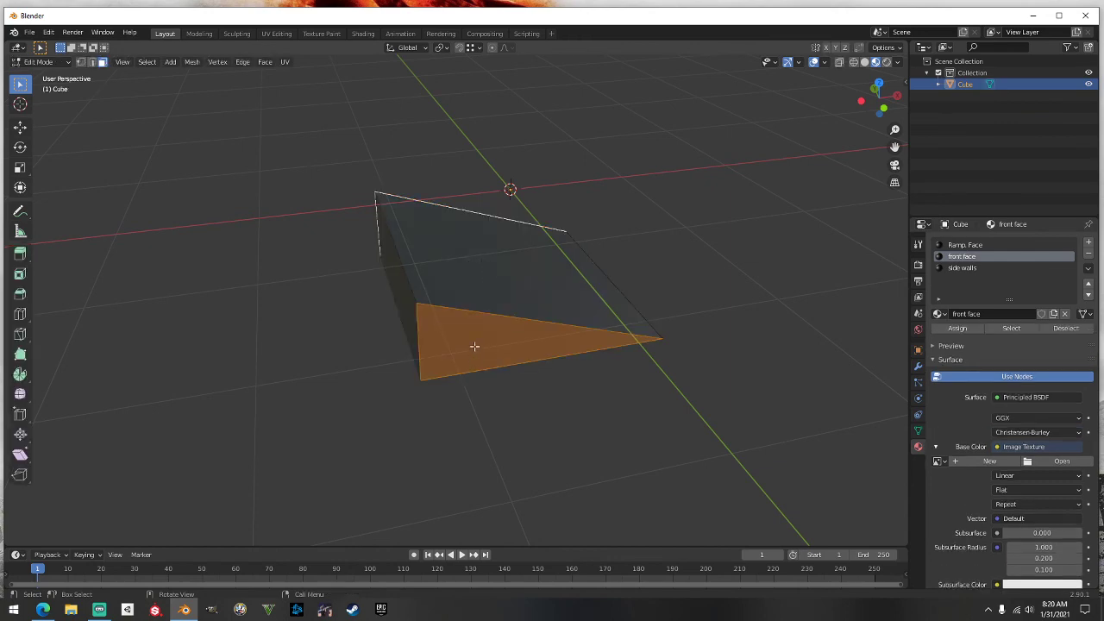
pyautogui.moveTo(475, 342); pyautogui.dragTo(669, 264, button='middle')
pyautogui.click(954, 268)
pyautogui.moveTo(828, 285); pyautogui.dragTo(439, 350, button='middle')
pyautogui.click(958, 329)
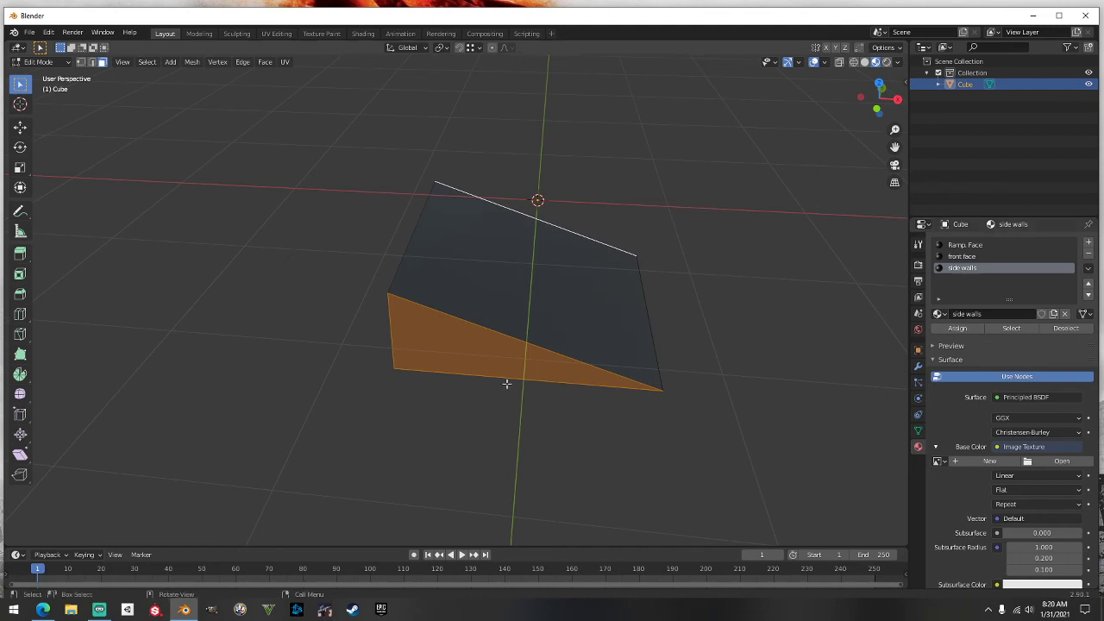
# - Smart UV project the selected side wall face
pyautogui.rightClick(438, 340)
pyautogui.moveTo(440, 340)
pyautogui.click(503, 369)
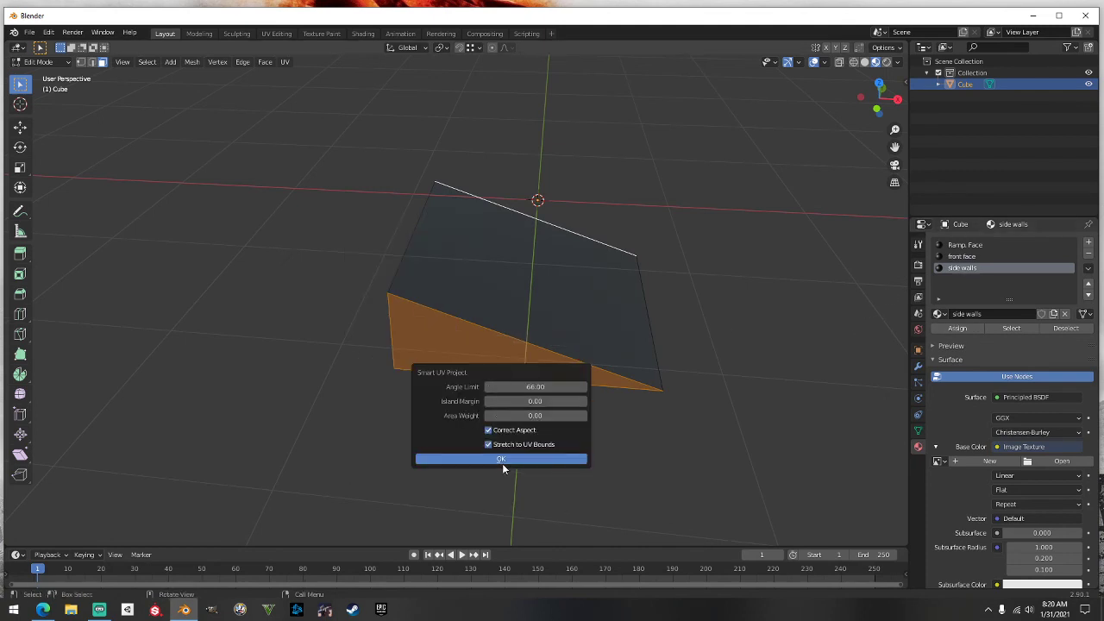
pyautogui.click(502, 460)
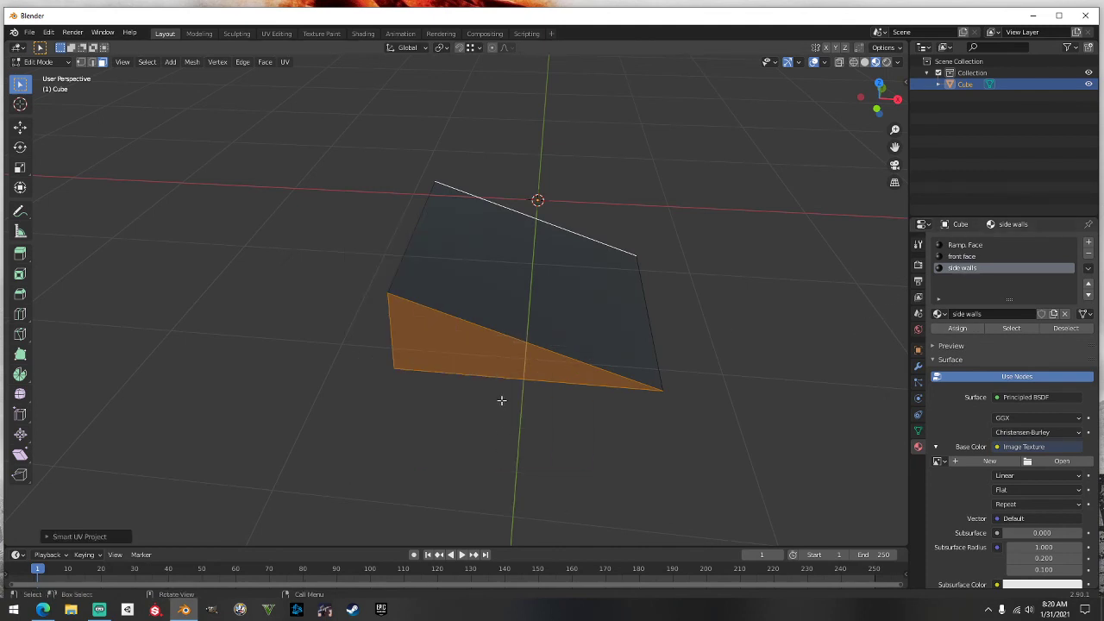
# - Switch back to the Ramp Face material, deselect the face, and orbit the ramp
pyautogui.click(961, 257)
pyautogui.click(965, 246)
pyautogui.moveTo(828, 242); pyautogui.dragTo(665, 227, button='middle')
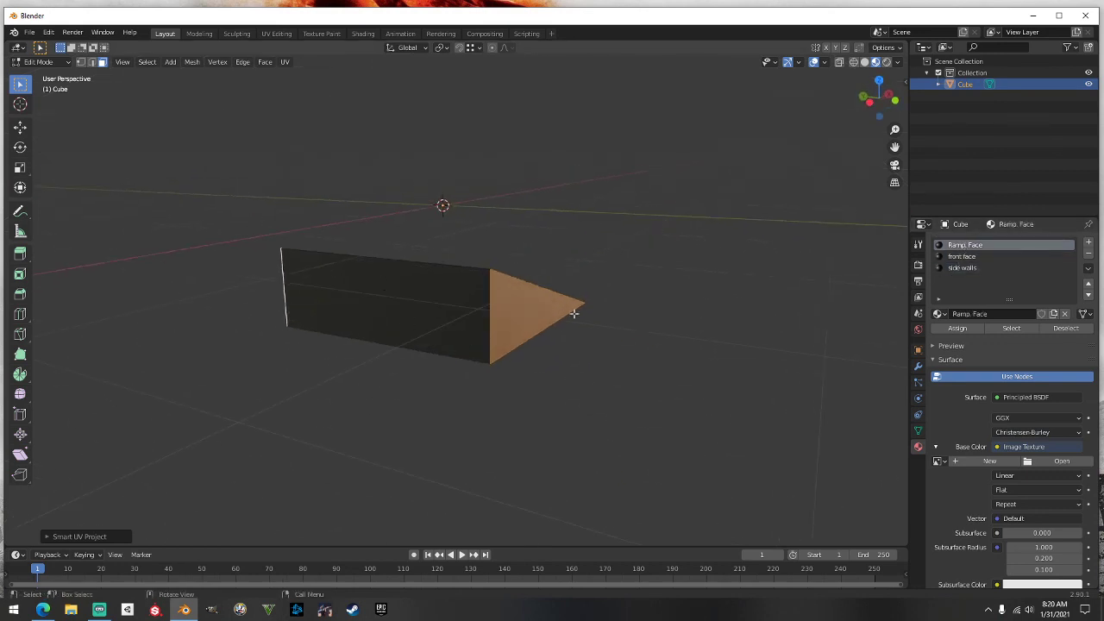
pyautogui.click(634, 404)
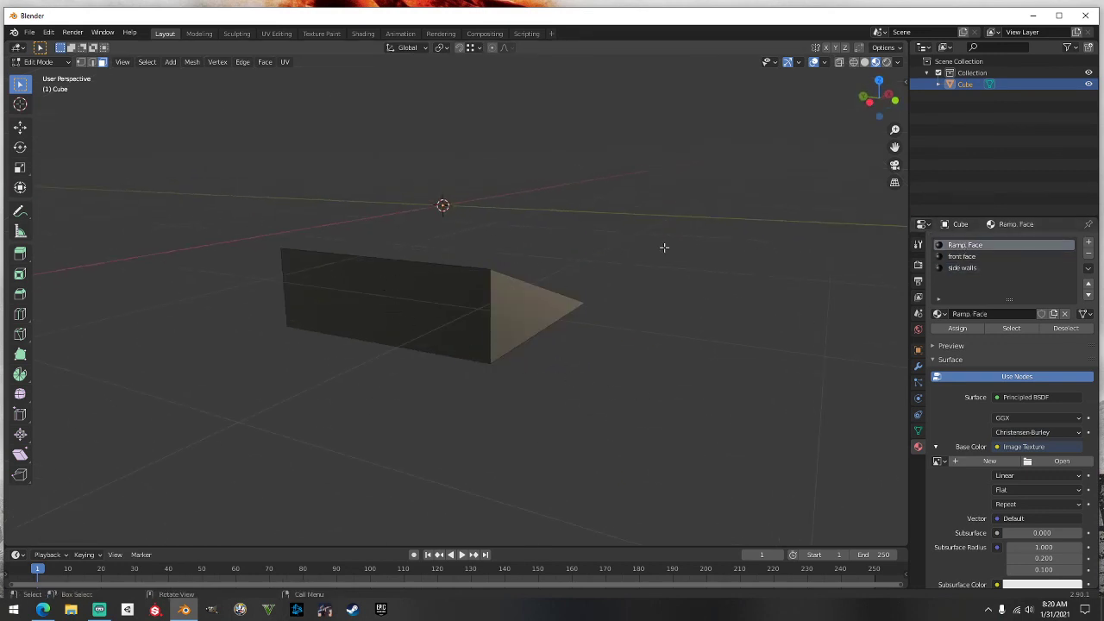
pyautogui.moveTo(663, 246); pyautogui.dragTo(150, 103, button='middle')
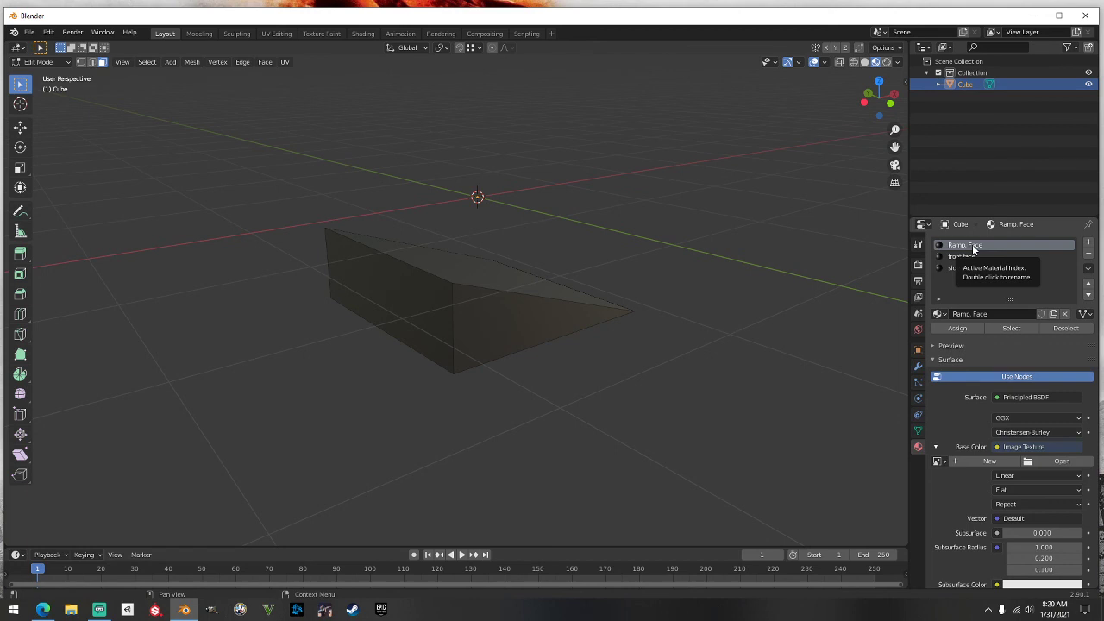
pyautogui.moveTo(488, 98); pyautogui.dragTo(634, 231, button='middle')
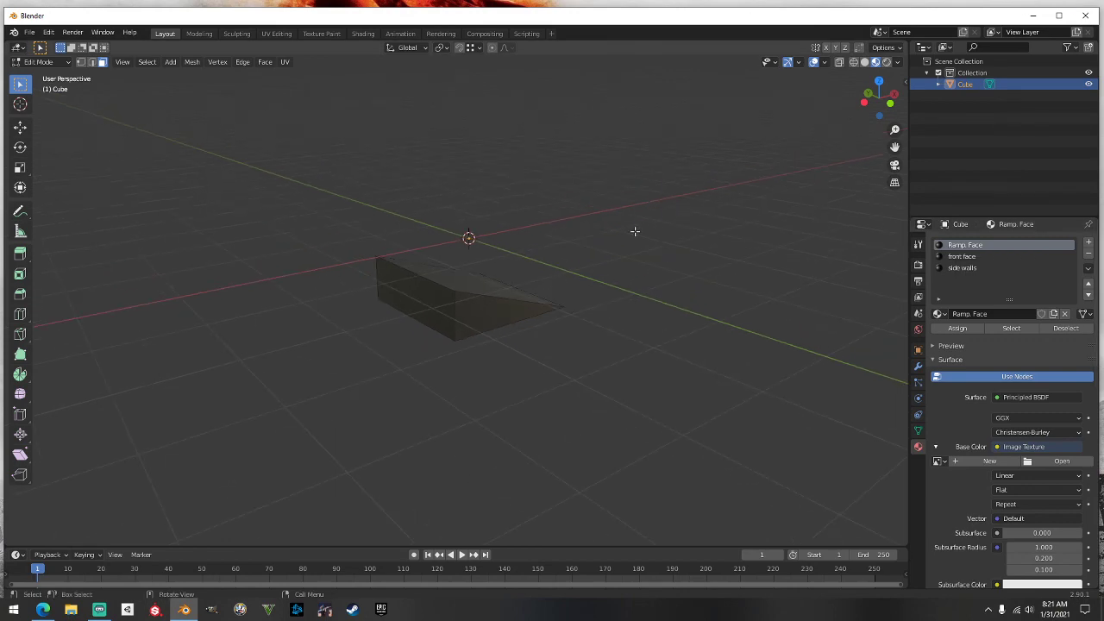